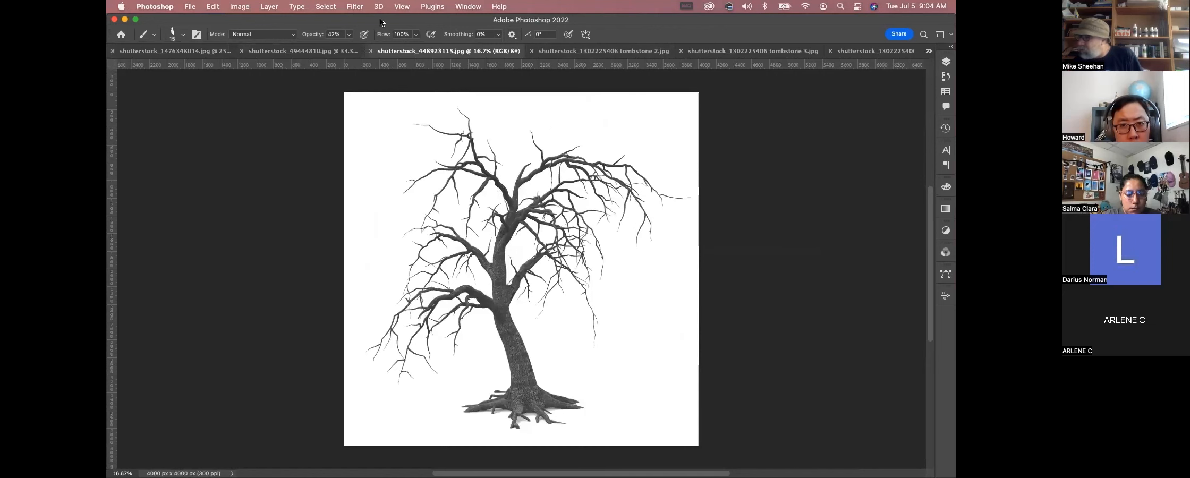
Select the whole bare tree on its white background with a rectangular marquee.
mouse_move(154, 21)
mouse_down()
mouse_move(177, 22)
mouse_move(154, 22)
mouse_up()
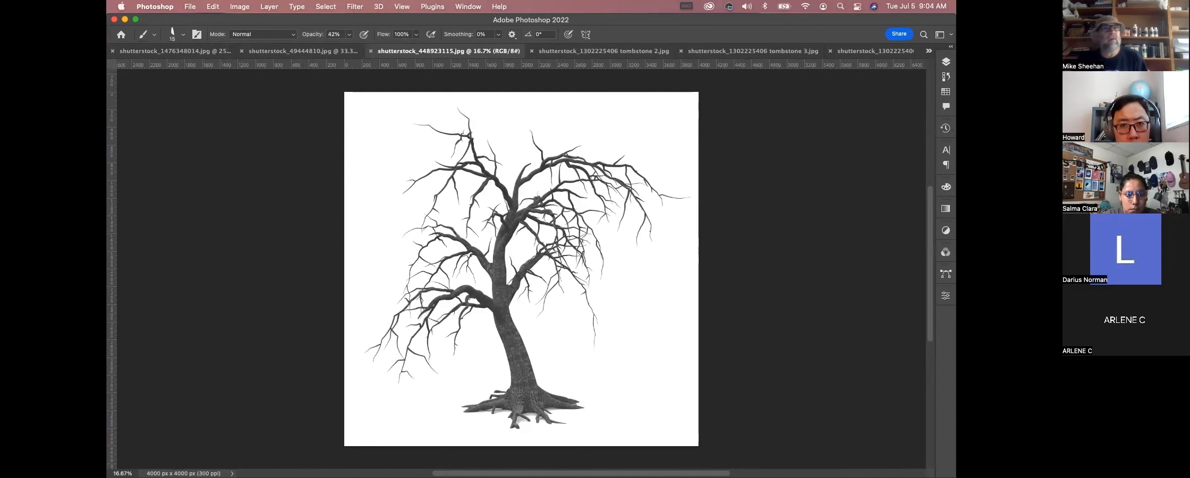
drag(108, 178, 144, 125)
click(155, 144)
drag(361, 100, 693, 438)
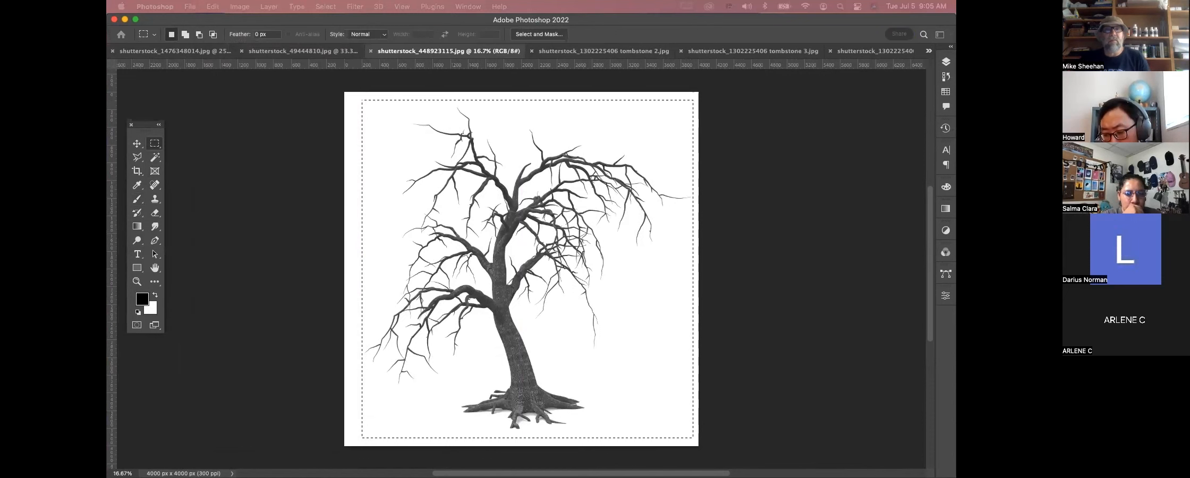
Define the selected tree as a brush preset named "tree 1".
click(212, 6)
click(250, 340)
mouse_move(418, 294)
mouse_down()
mouse_move(487, 238)
mouse_move(383, 210)
mouse_up()
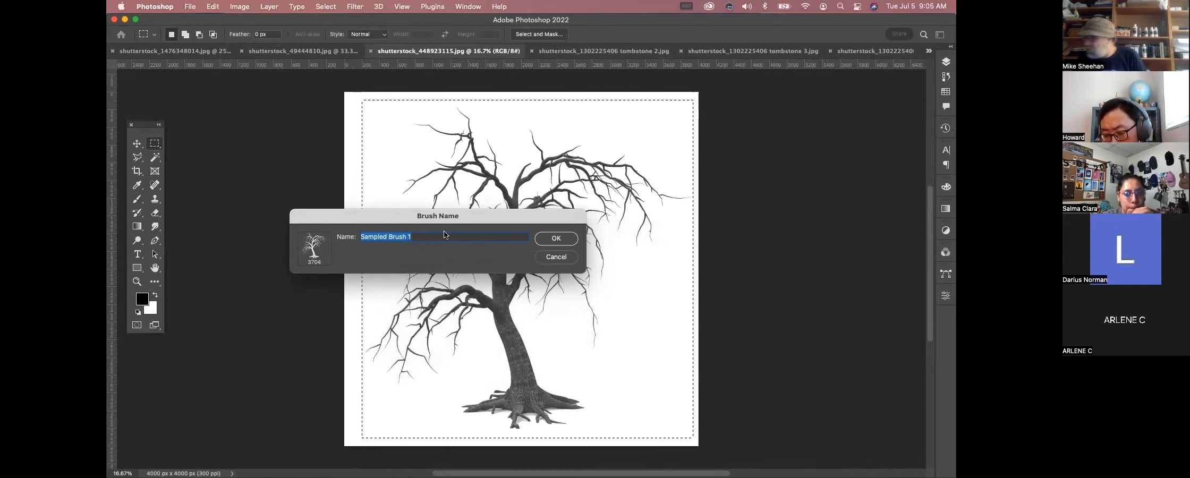
text(tree)
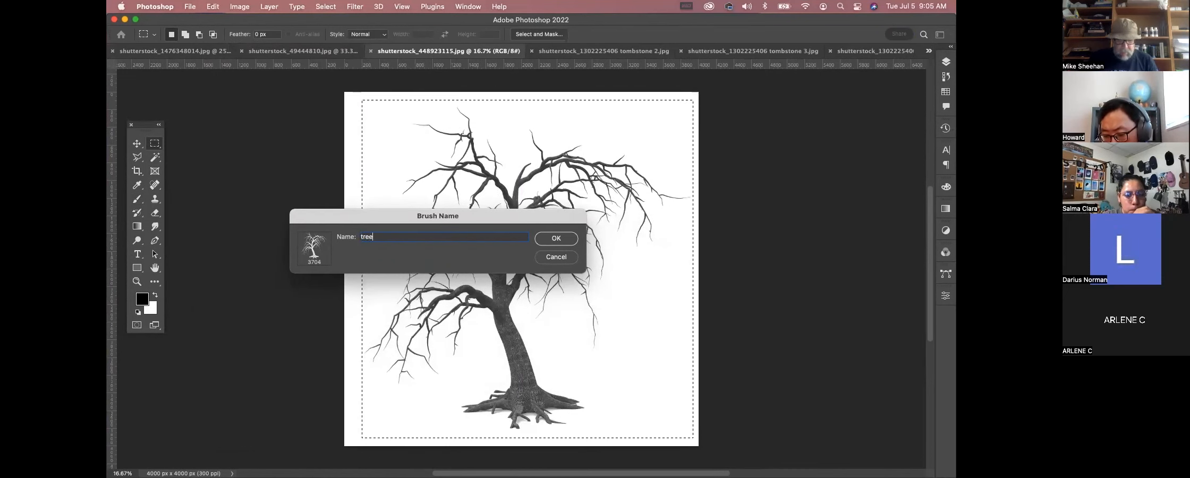
click(556, 239)
In the old house image, reduce the tree brush to 2900 px and stamp one tree over the house's left side.
click(175, 52)
click(137, 199)
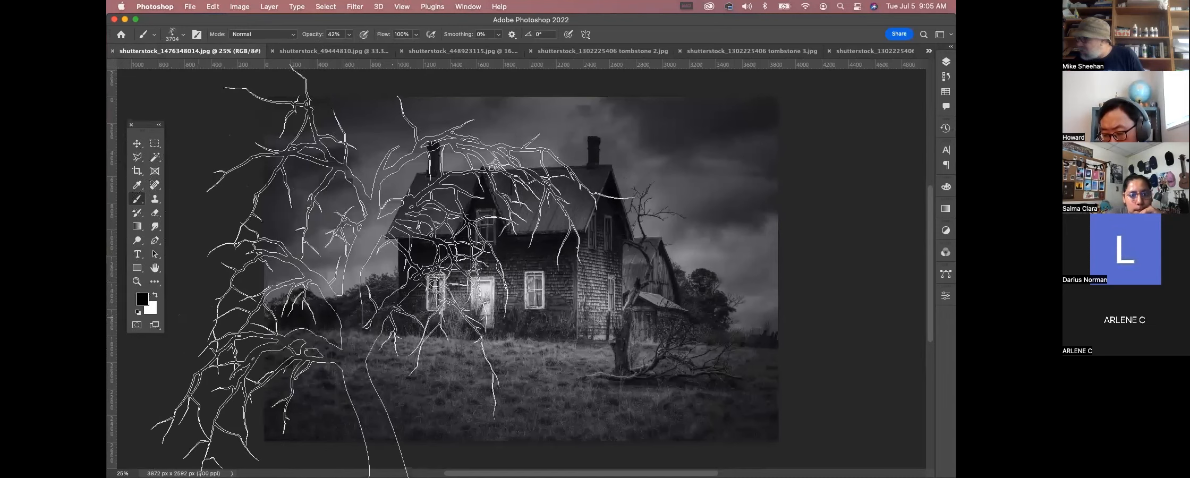
key(bracketleft)
key(bracketleft)
key(bracketleft)
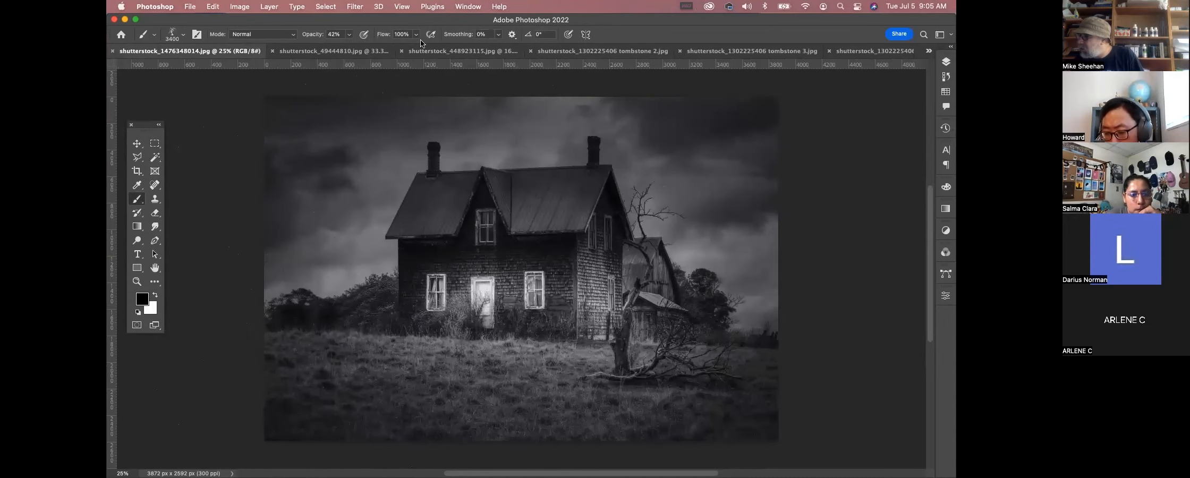
key(bracketleft)
key(bracketleft)
key(bracketleft)
key(bracketleft)
key(bracketleft)
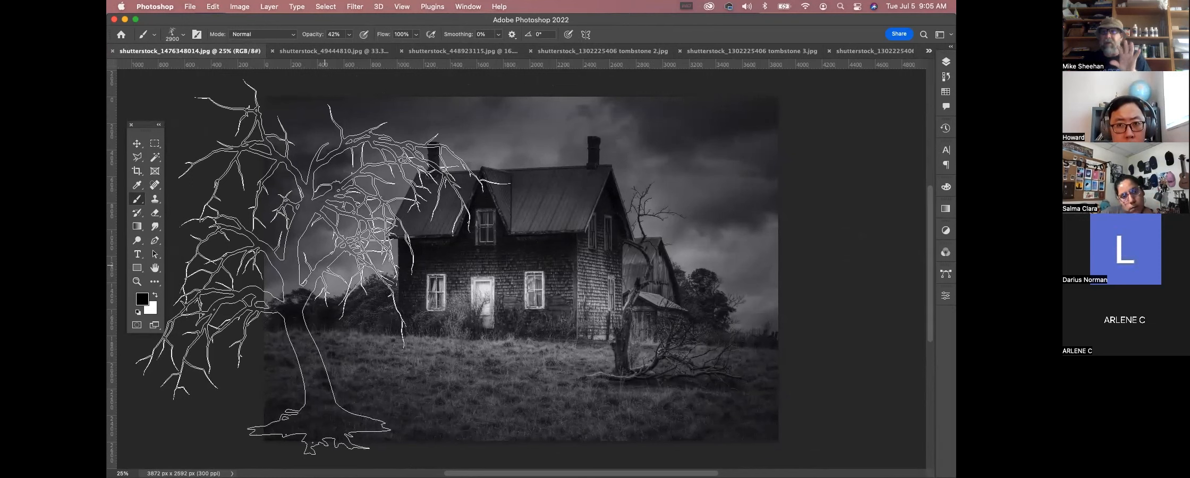
click(325, 266)
Choose the Pencil Sketch 2 brush from the My Faves brush group.
click(184, 34)
drag(228, 68, 231, 67)
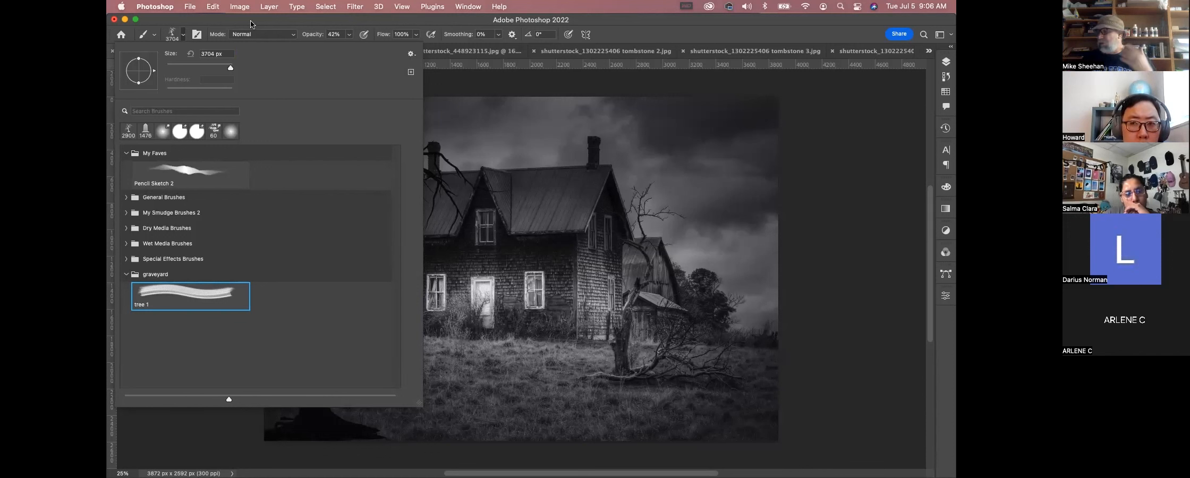
click(178, 171)
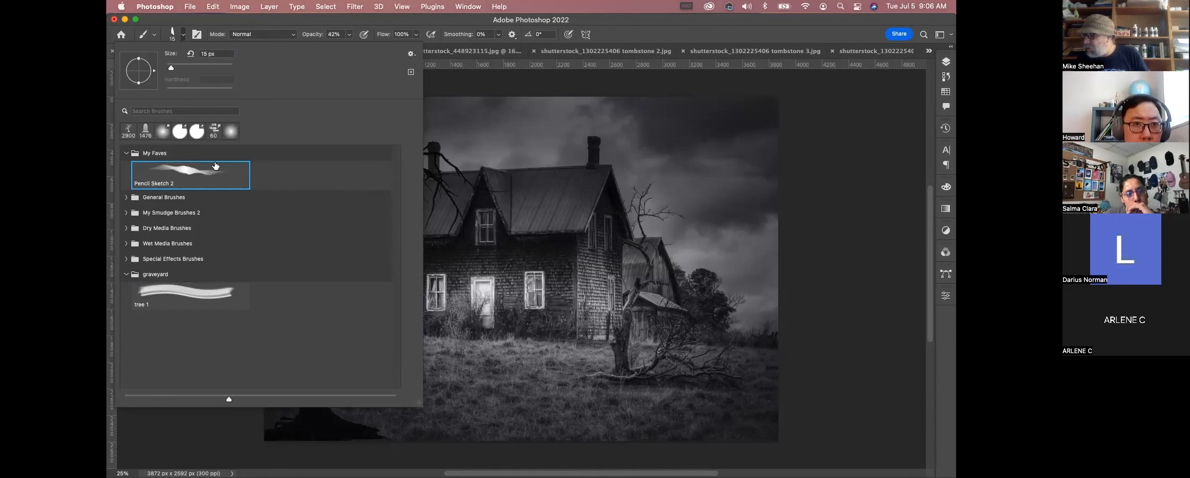
click(312, 22)
Create a blank 2550 x 3300 px document at 300 ppi and rotate its canvas to landscape.
click(190, 6)
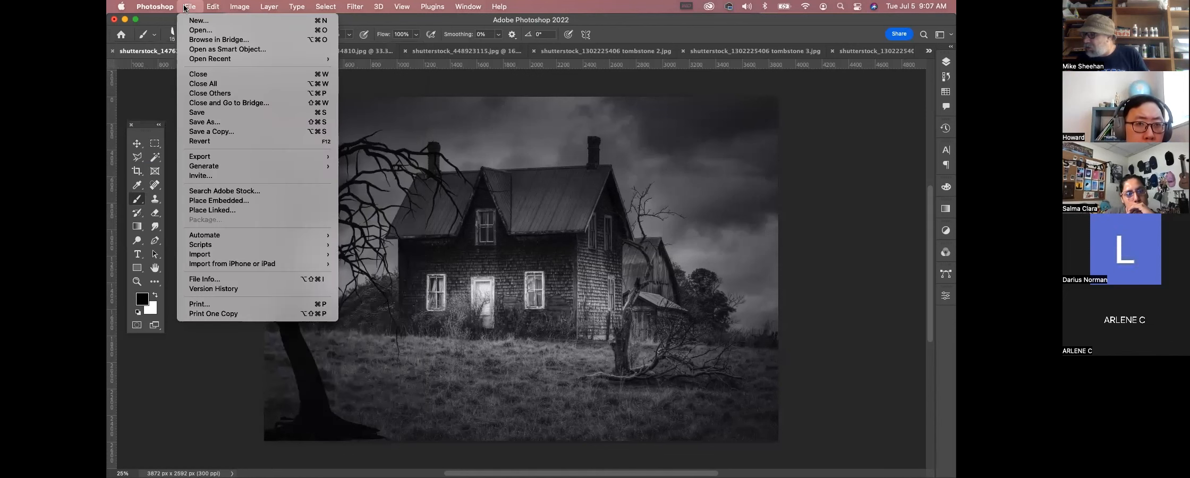
click(192, 20)
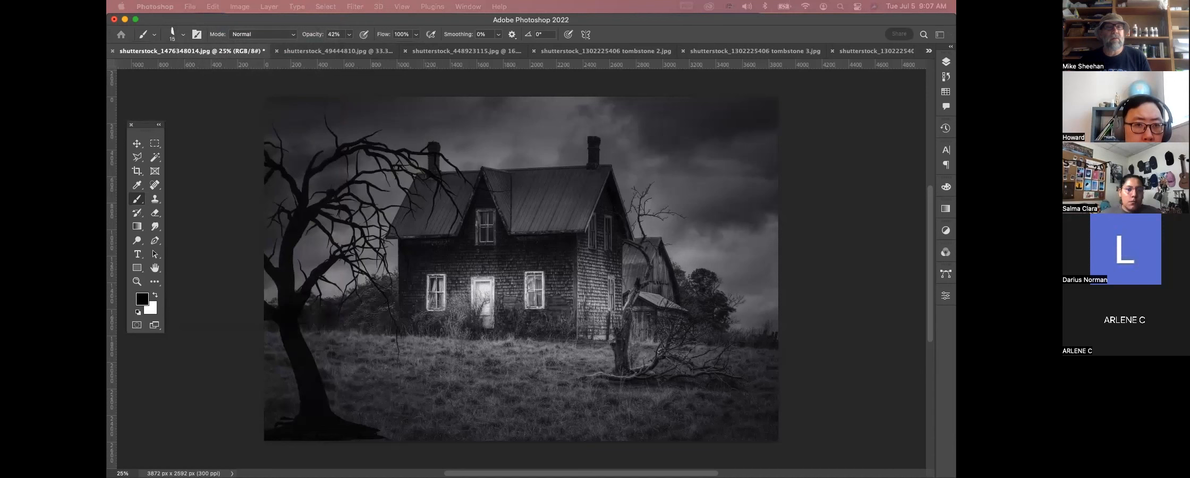
key(Return)
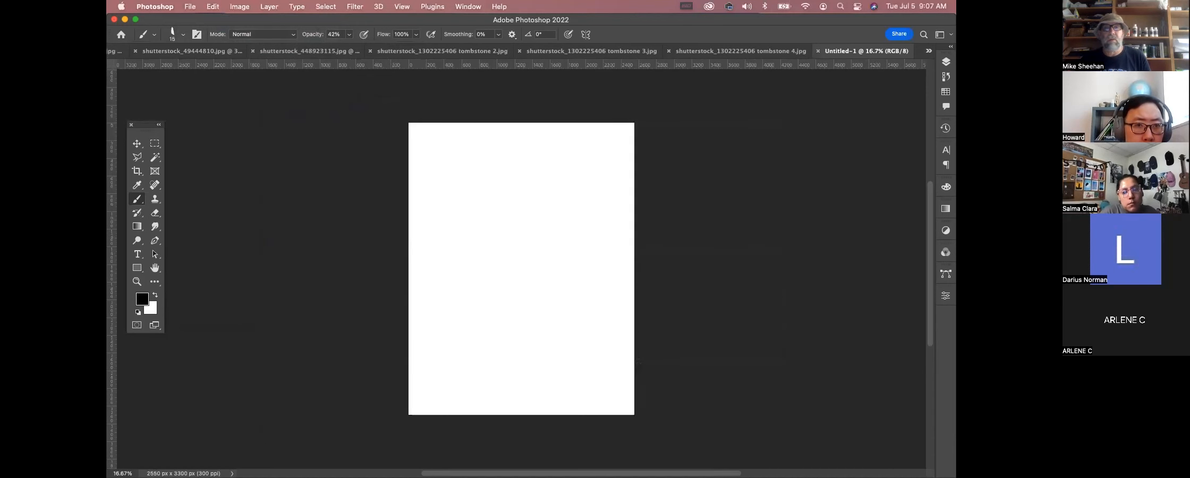
click(240, 6)
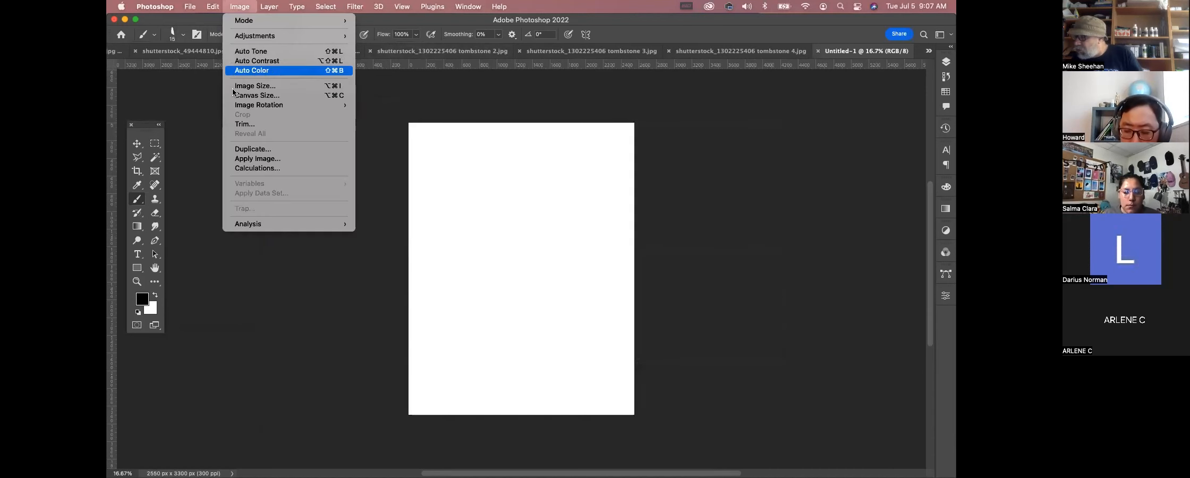
mouse_move(238, 109)
click(417, 126)
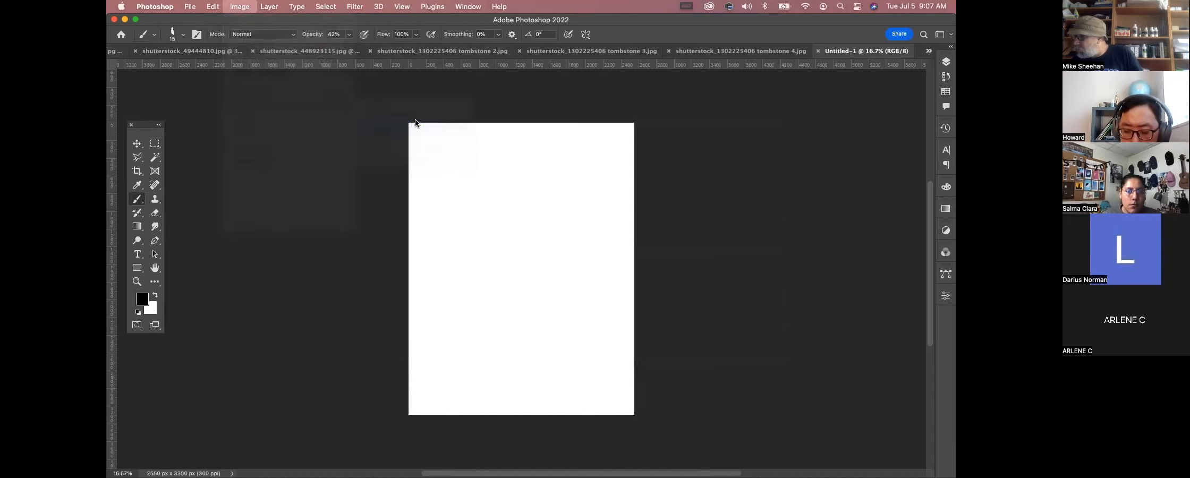
Add a new layer, enlarge the pencil brush to 40 px and paint a few curved test strokes on it.
click(946, 61)
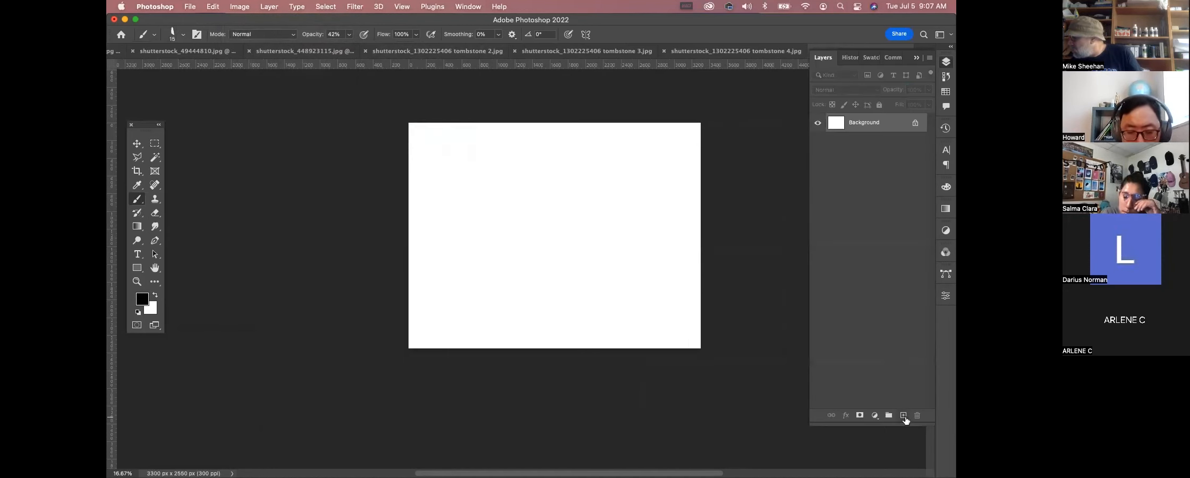
click(904, 416)
key(])
key(])
key(])
drag(487, 180, 517, 216)
mouse_move(500, 168)
mouse_down()
mouse_move(522, 226)
mouse_move(593, 272)
mouse_move(614, 257)
mouse_move(612, 212)
mouse_move(651, 189)
mouse_move(638, 158)
mouse_up()
drag(577, 210, 524, 274)
Raise the brush opacity to 100% and paint darker test strokes across the first ones.
click(349, 35)
drag(349, 47, 380, 47)
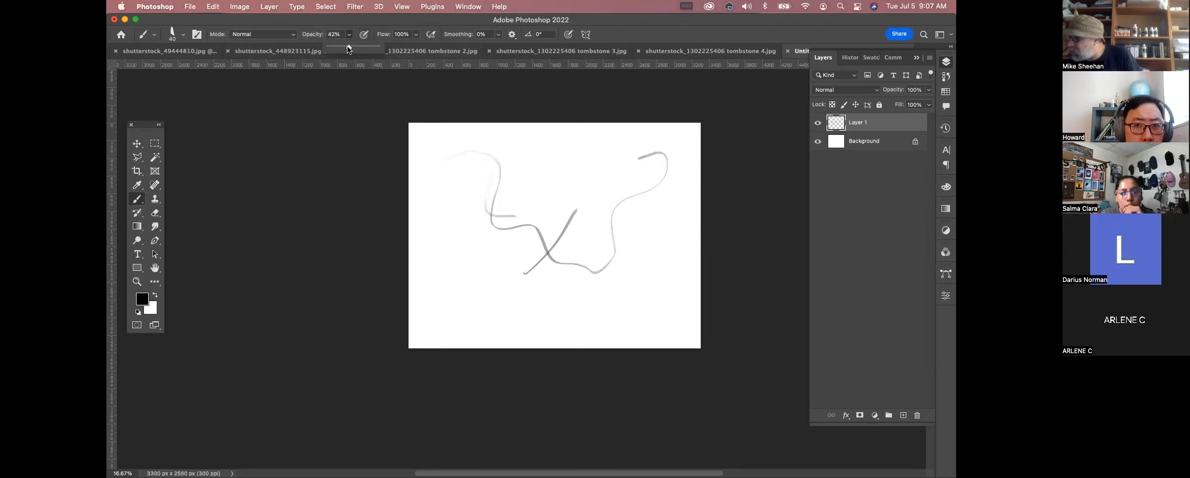
click(448, 165)
mouse_move(447, 165)
mouse_down()
mouse_move(476, 176)
mouse_move(483, 204)
mouse_move(567, 182)
mouse_move(619, 267)
mouse_move(642, 253)
mouse_move(680, 276)
mouse_up()
drag(550, 207, 512, 294)
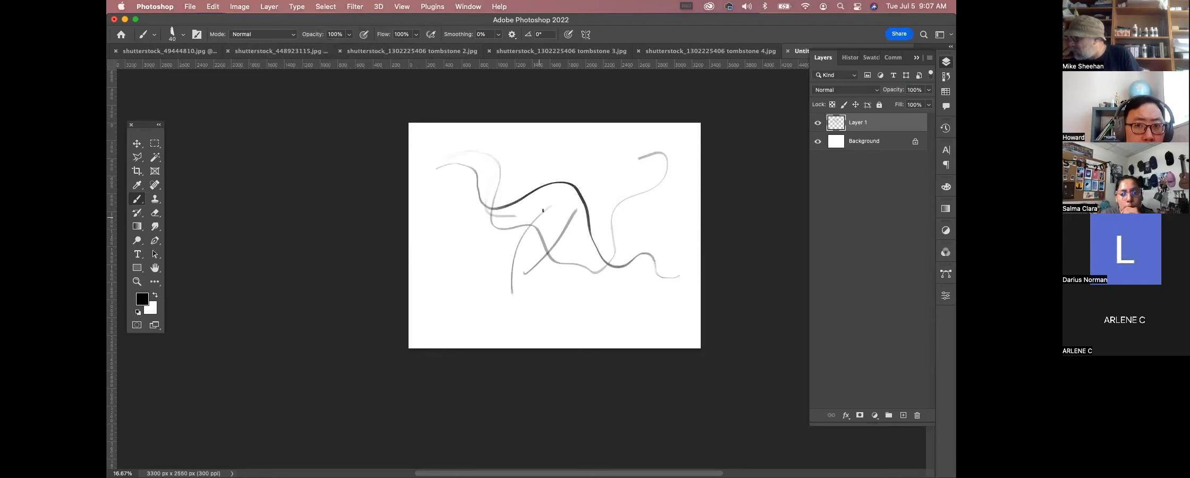
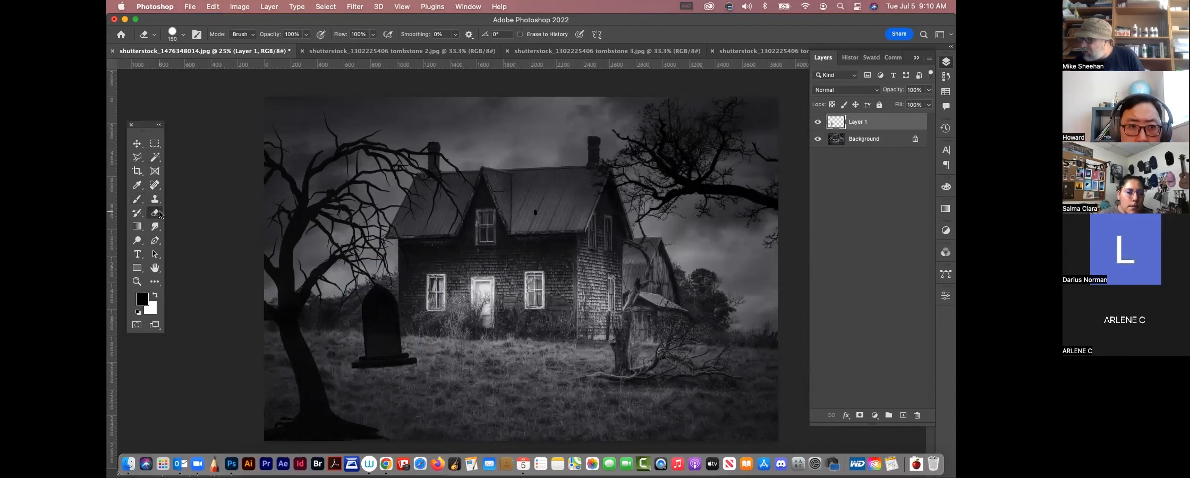
Try Kyle's Ultimate Pastel Palooza from the Dry Media Brushes in place of the current eraser brush.
click(184, 36)
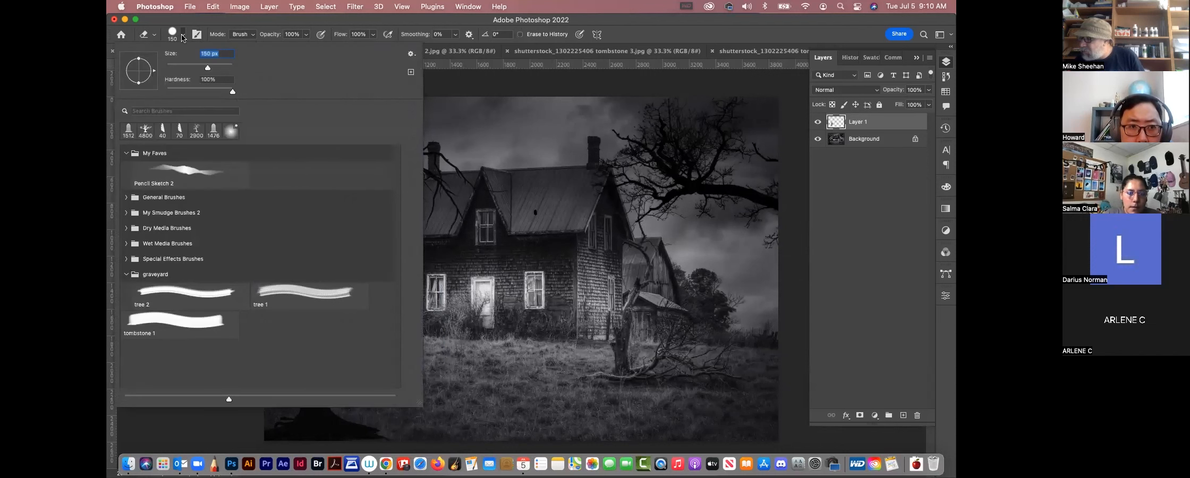
click(126, 213)
click(126, 213)
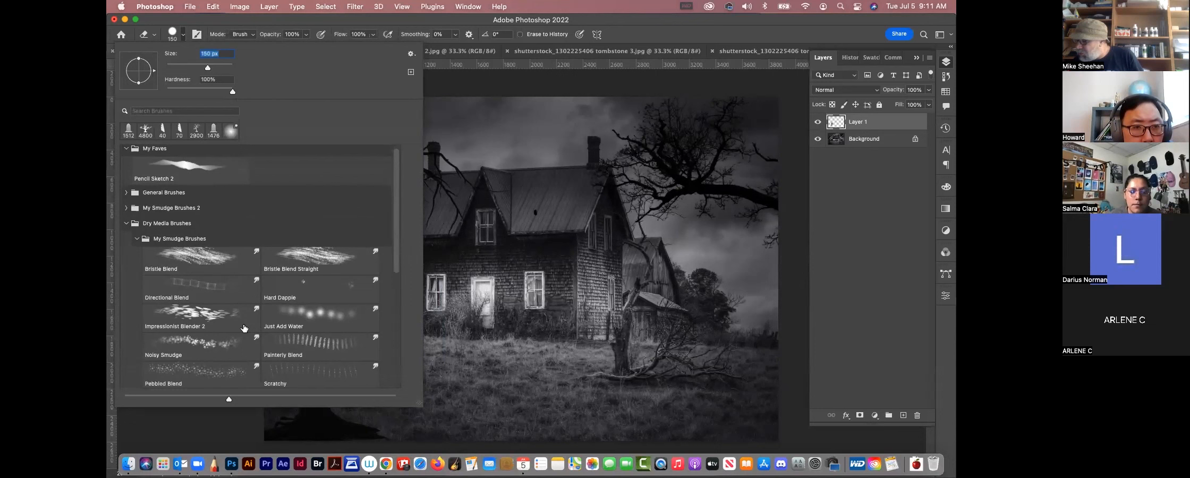
scroll(235, 330, down, 6)
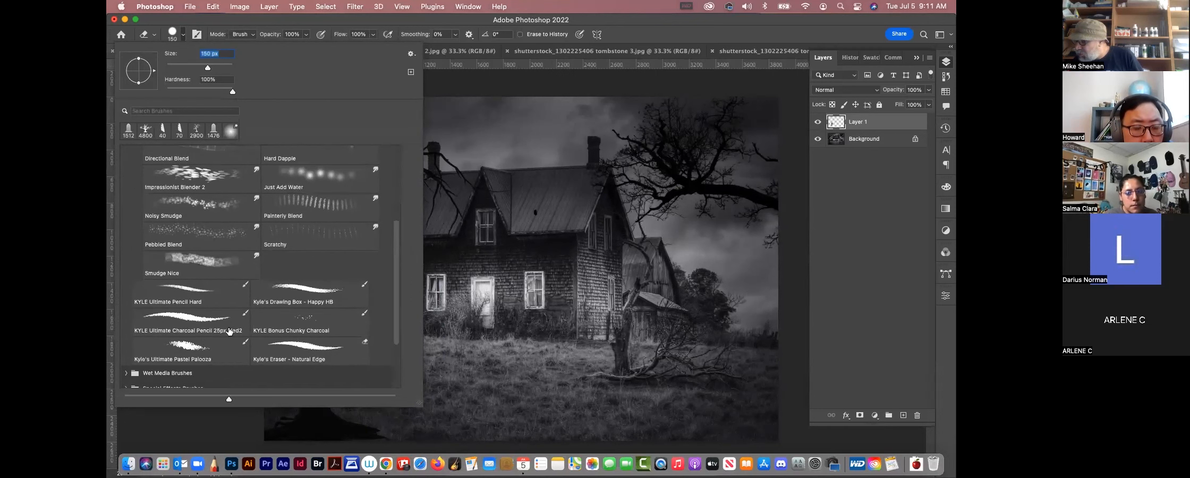
click(196, 346)
click(237, 18)
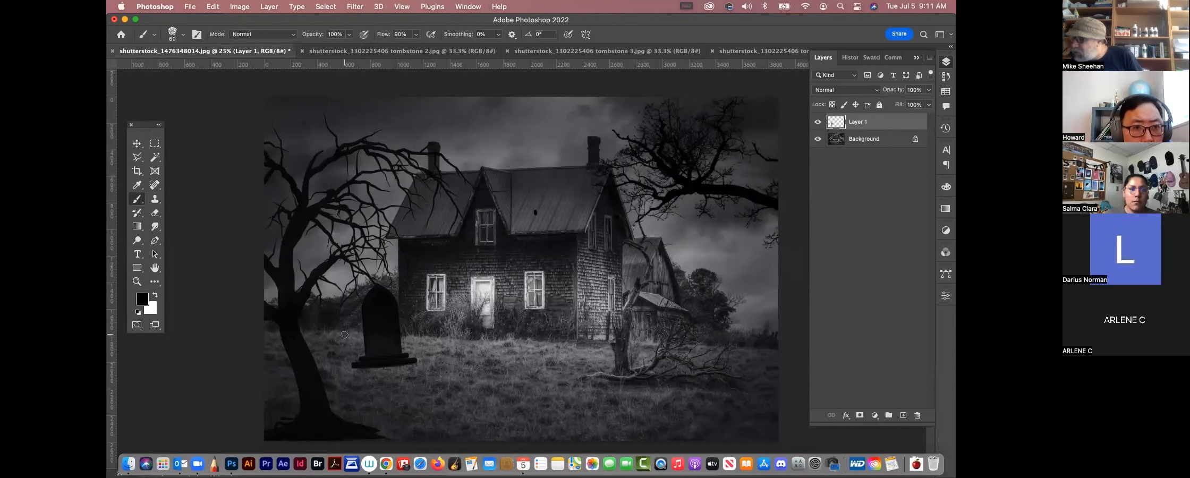
Browse the Eraser's brush presets and choose a smudge brush from the My Smudge Brushes 2 group.
click(155, 213)
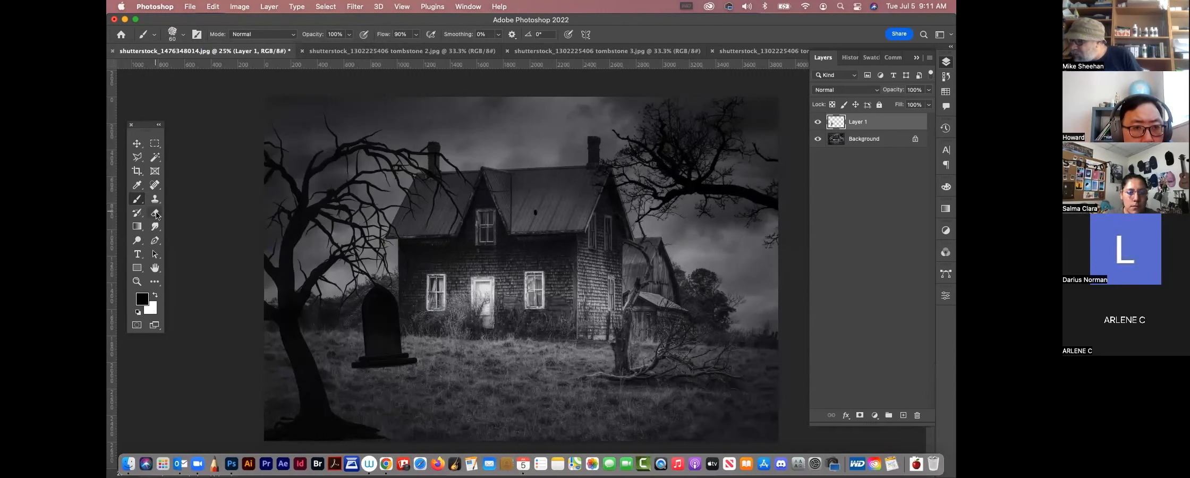
click(184, 35)
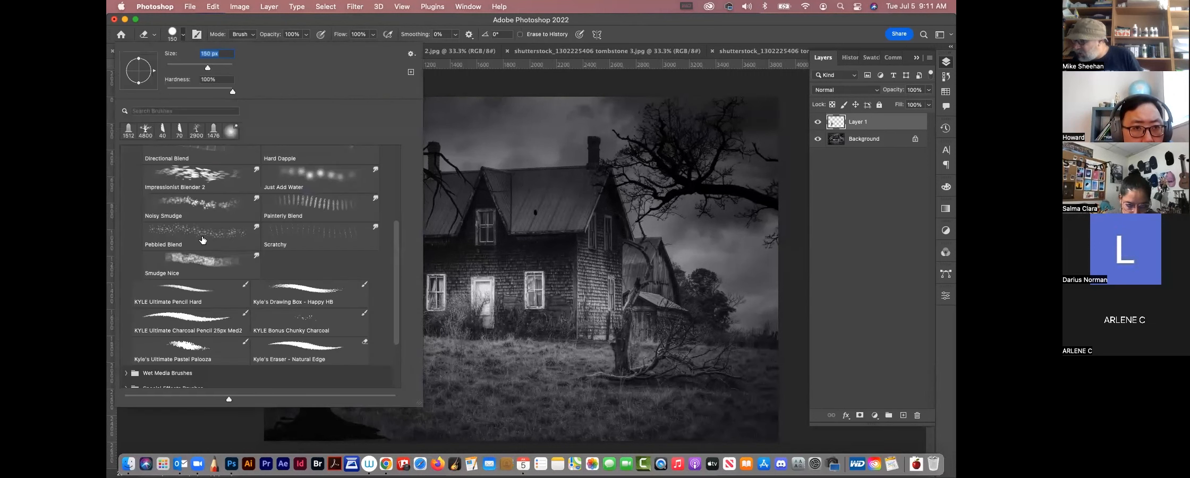
scroll(230, 320, down, 3)
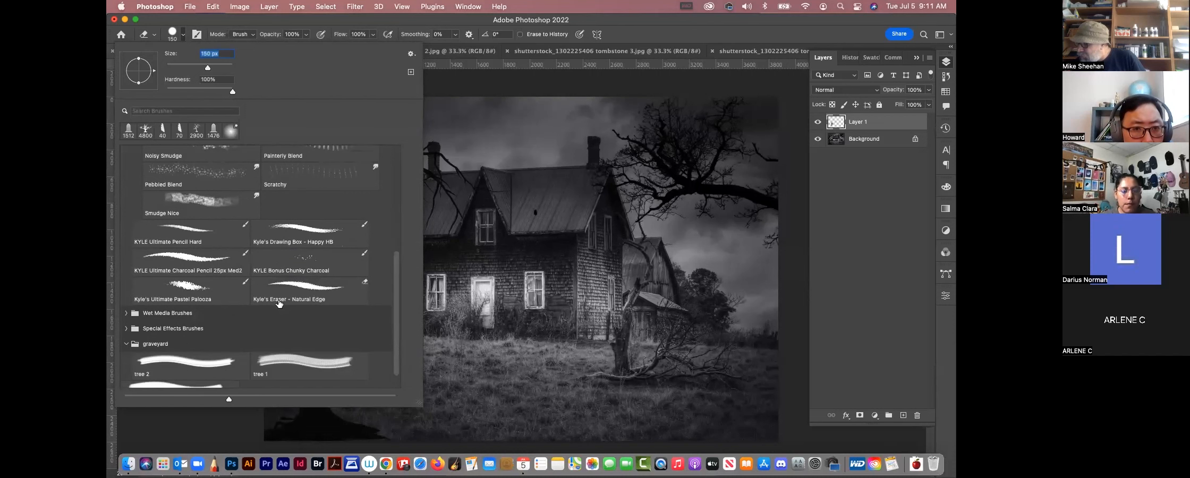
click(126, 313)
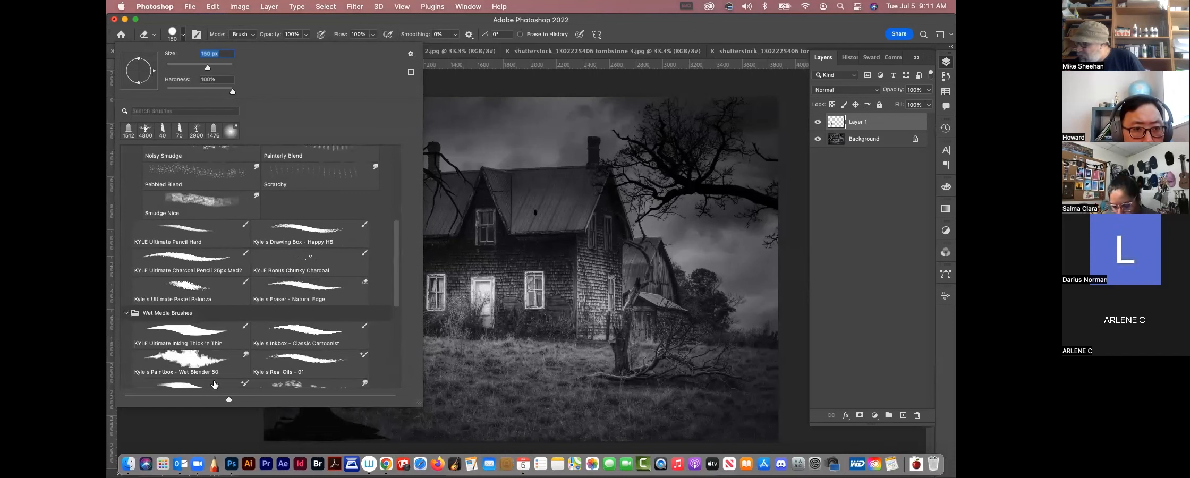
scroll(314, 363, up, 10)
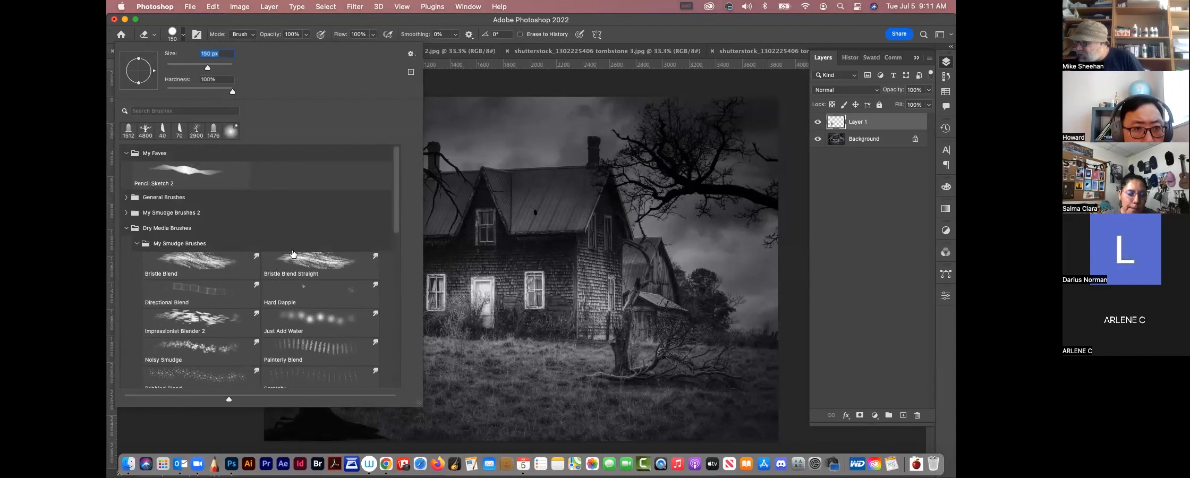
click(127, 198)
scroll(327, 312, down, 3)
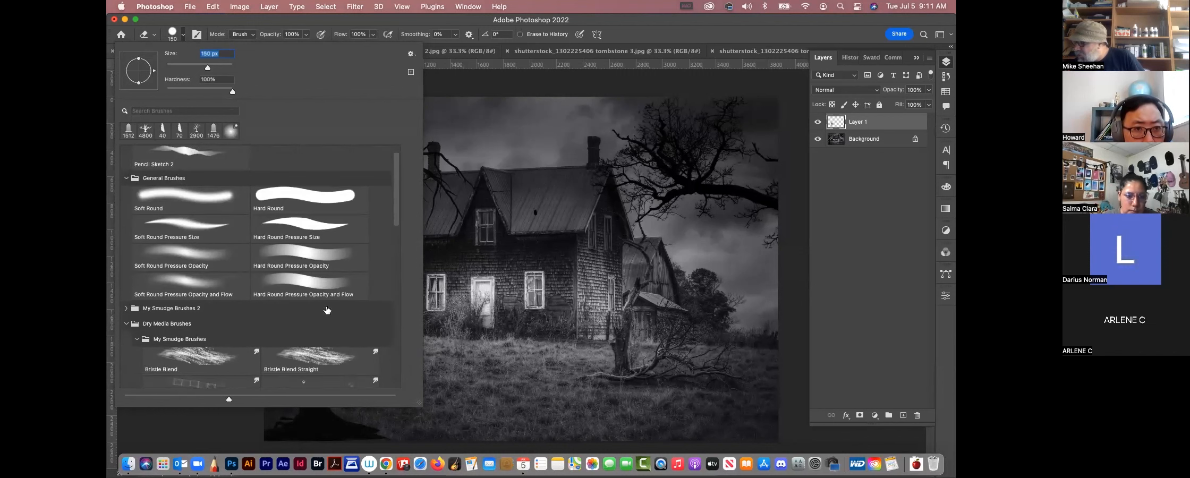
scroll(266, 314, up, 2)
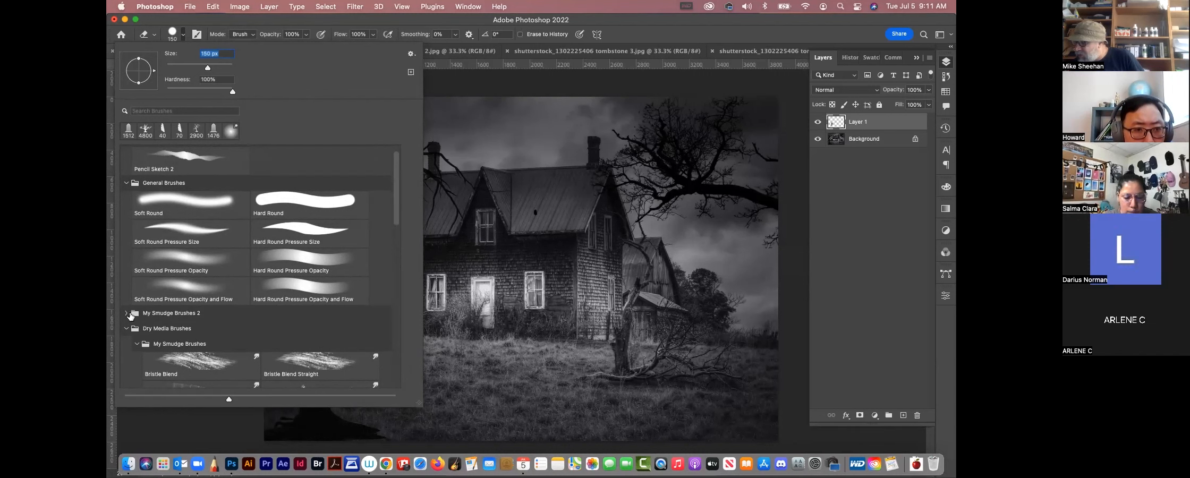
click(131, 313)
scroll(212, 346, down, 2)
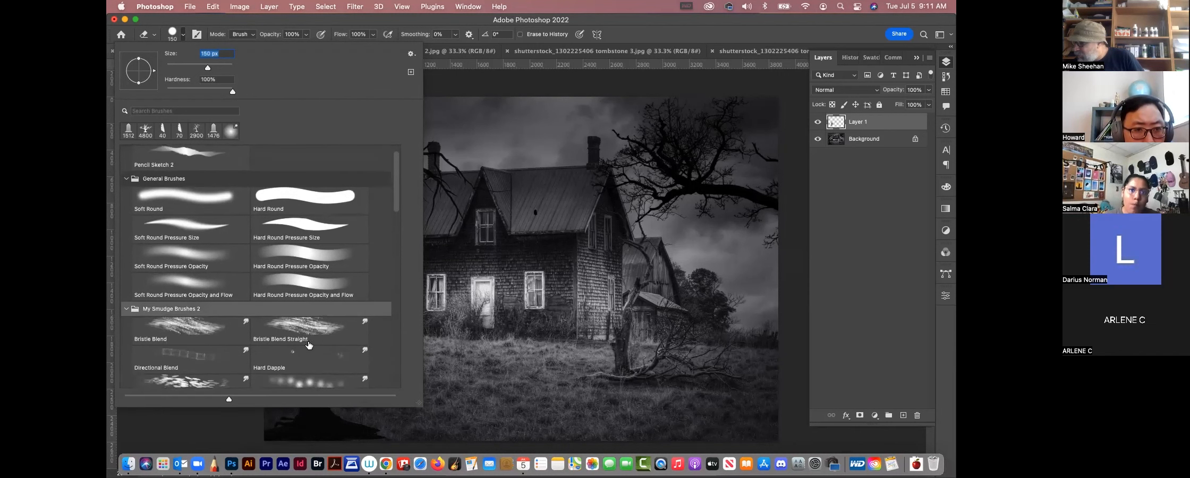
click(161, 355)
click(199, 24)
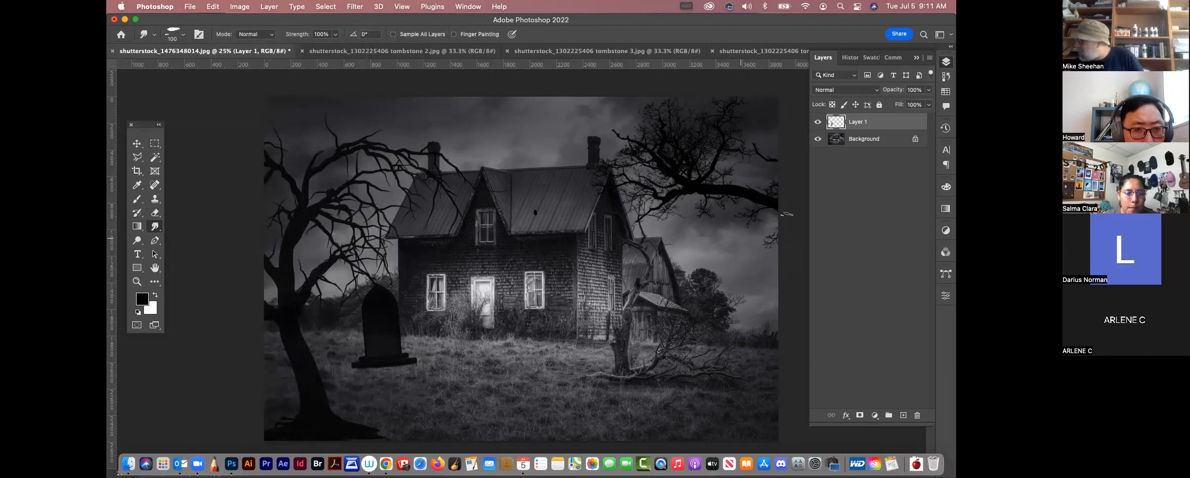
Try to smudge the bottom edge of the tombstone on Layer 1 into the grass with a smaller smudge brush.
click(818, 121)
click(819, 122)
key(bracketleft)
key(bracketleft)
drag(377, 367, 386, 368)
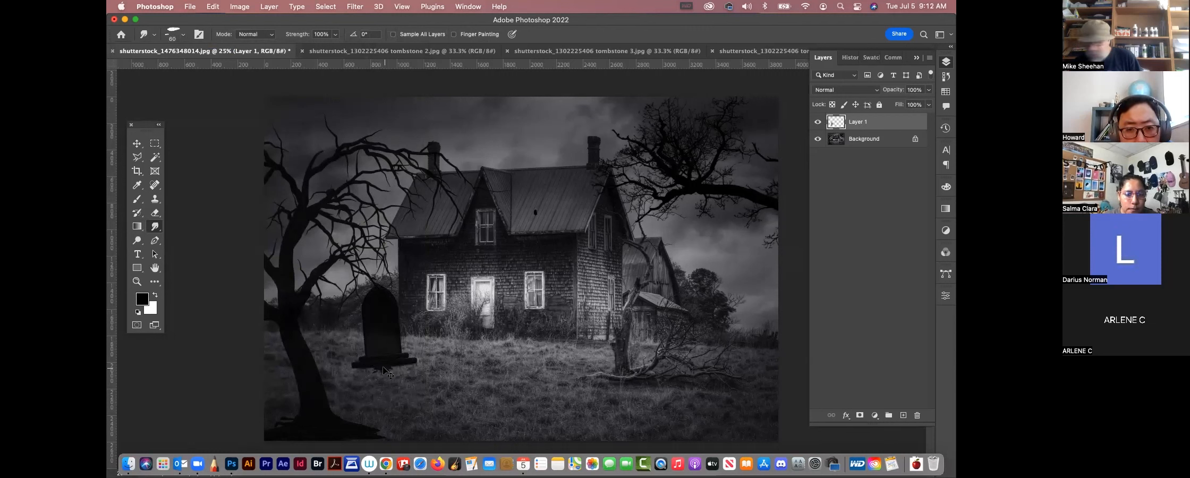
mouse_move(388, 368)
mouse_down()
mouse_move(432, 381)
mouse_move(392, 367)
mouse_up()
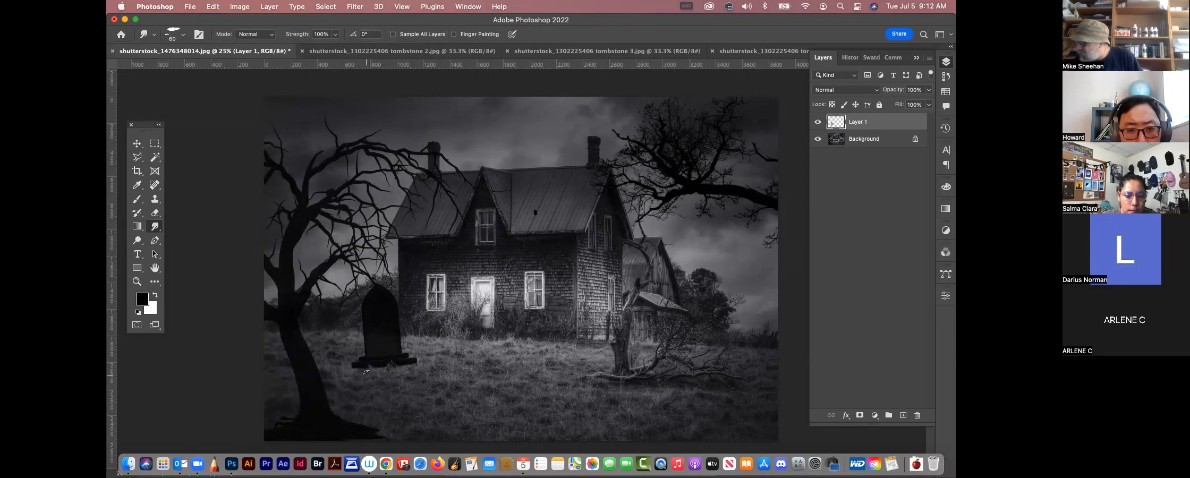
drag(362, 367, 357, 367)
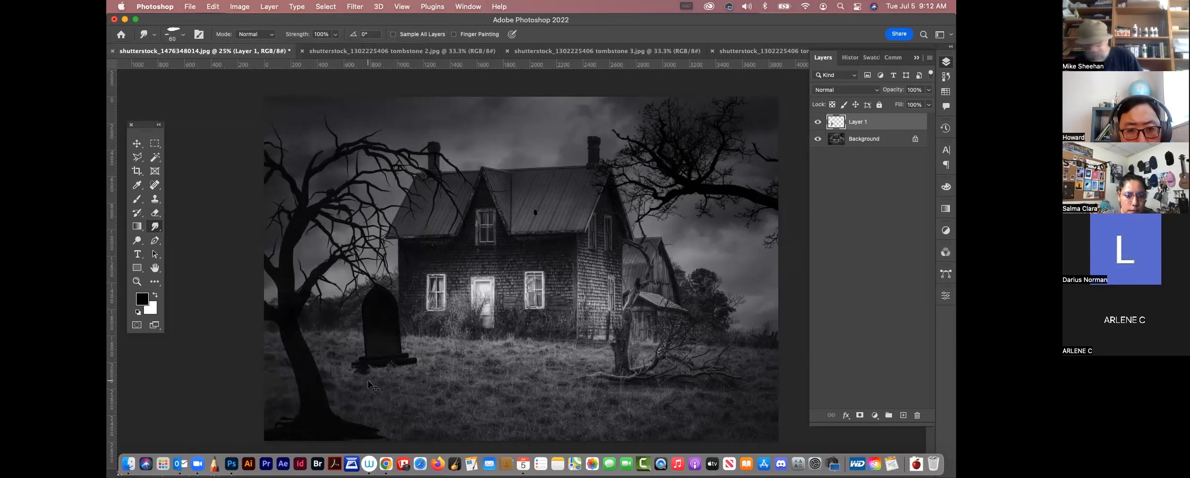
Undo the last smudge strokes along the tombstone's base.
key(super+z)
key(super+z)
key(super+z)
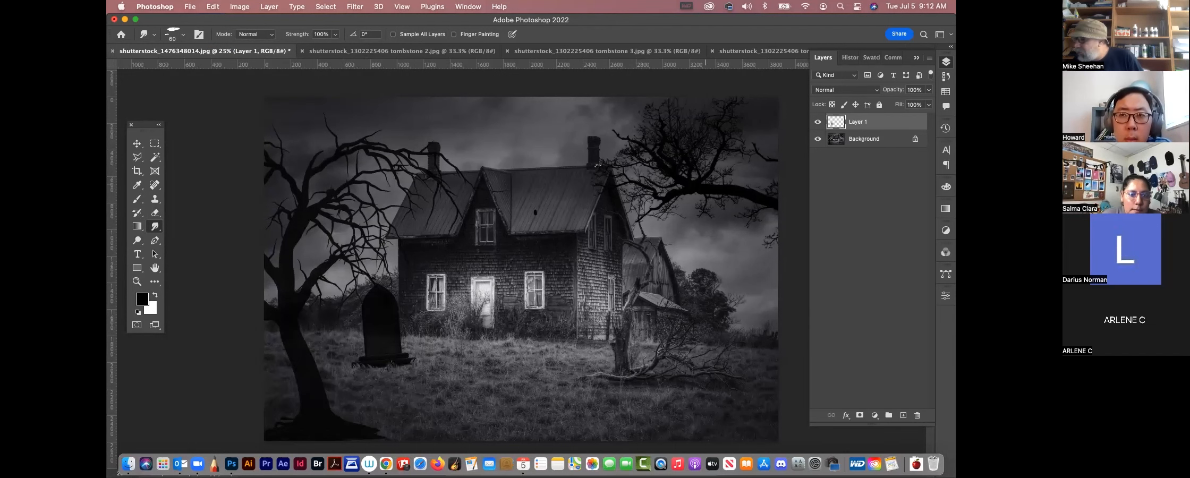
Close the tombstone 2 image and select the entire canvas of the tombstone 3 image.
click(316, 51)
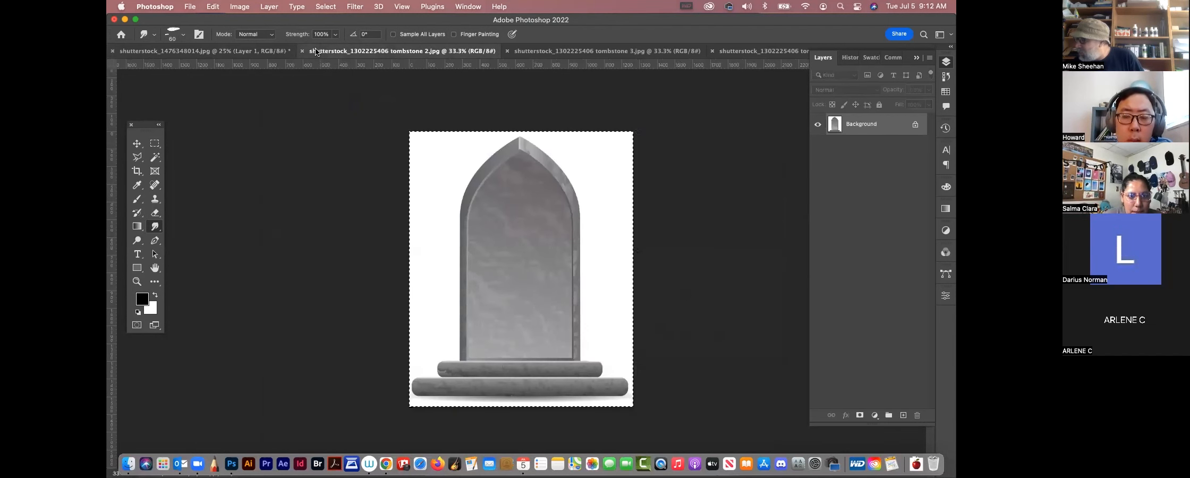
click(302, 51)
click(345, 51)
key(v)
key(ctrl+a)
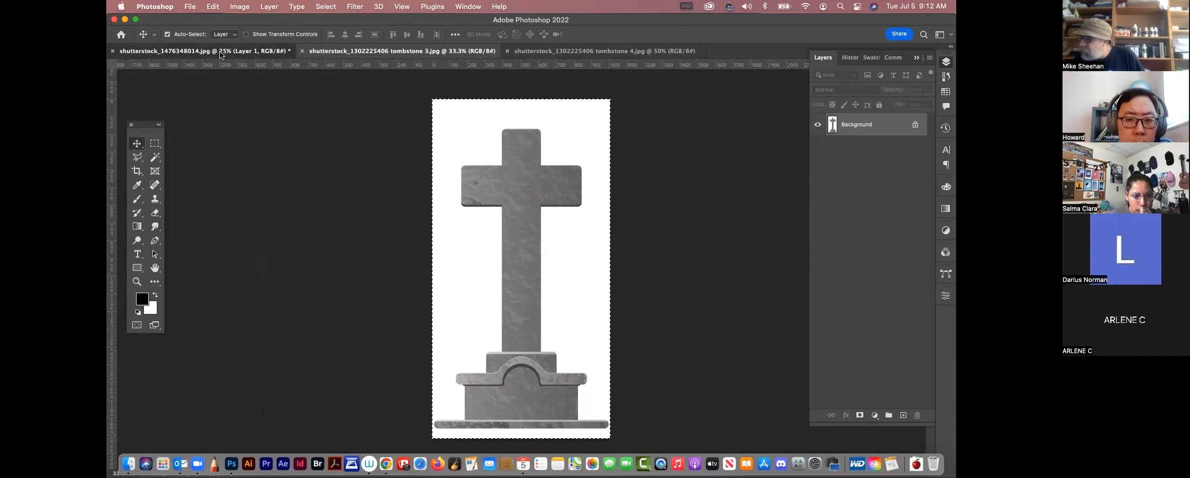
Return to the house image and choose the tombstone 1 brush from the graveyard brush group.
click(204, 51)
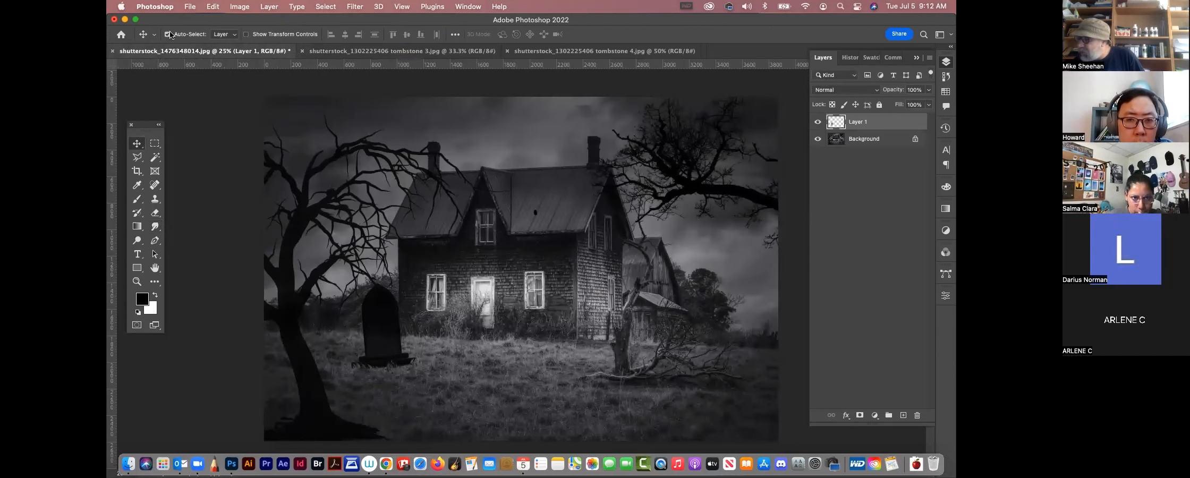
click(137, 199)
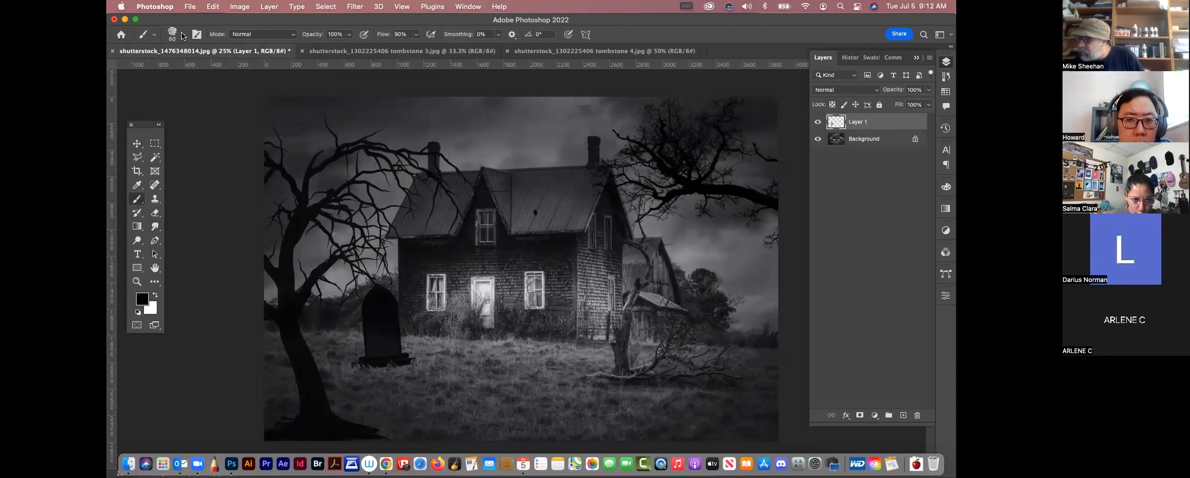
click(198, 8)
click(183, 34)
drag(396, 273, 429, 420)
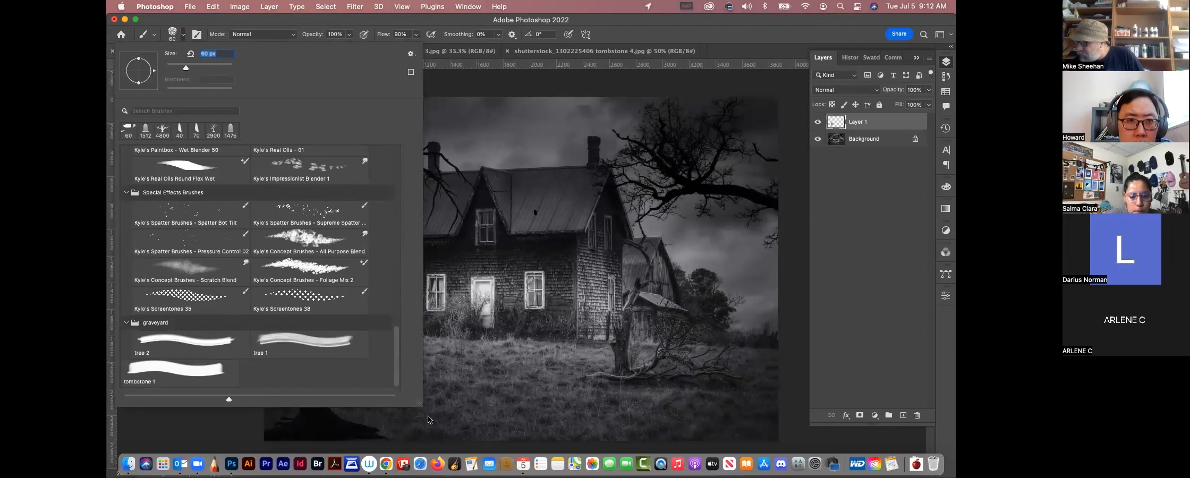
click(190, 375)
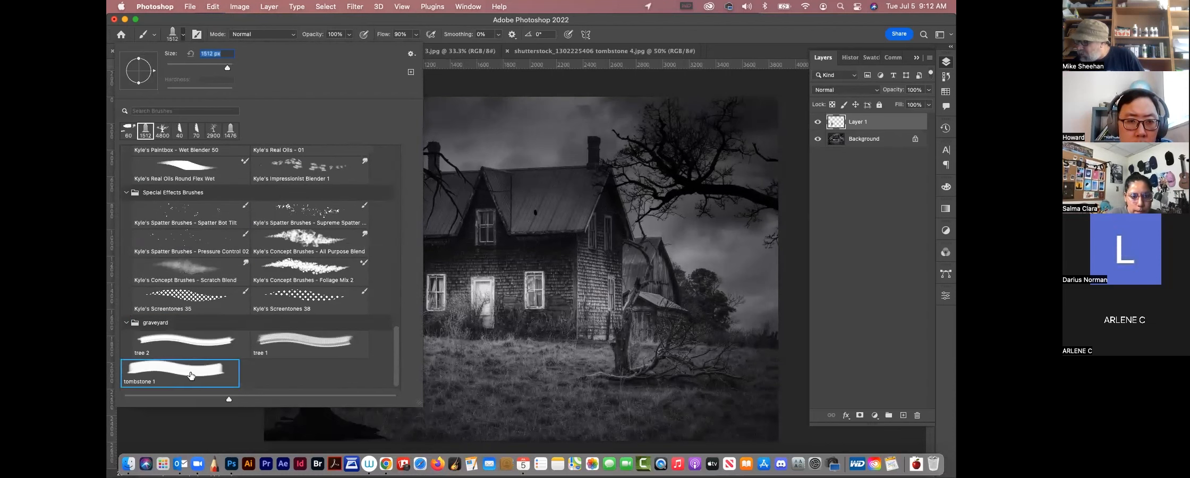
click(412, 16)
Define the selected cross in the tombstone 3 image as a brush preset named "tombstone", and close that image.
click(402, 51)
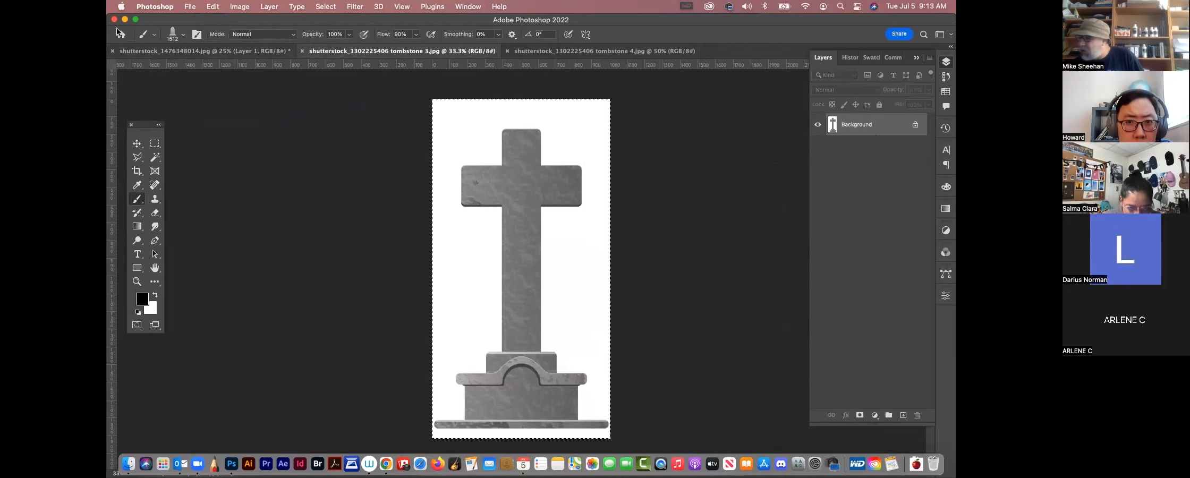
click(212, 7)
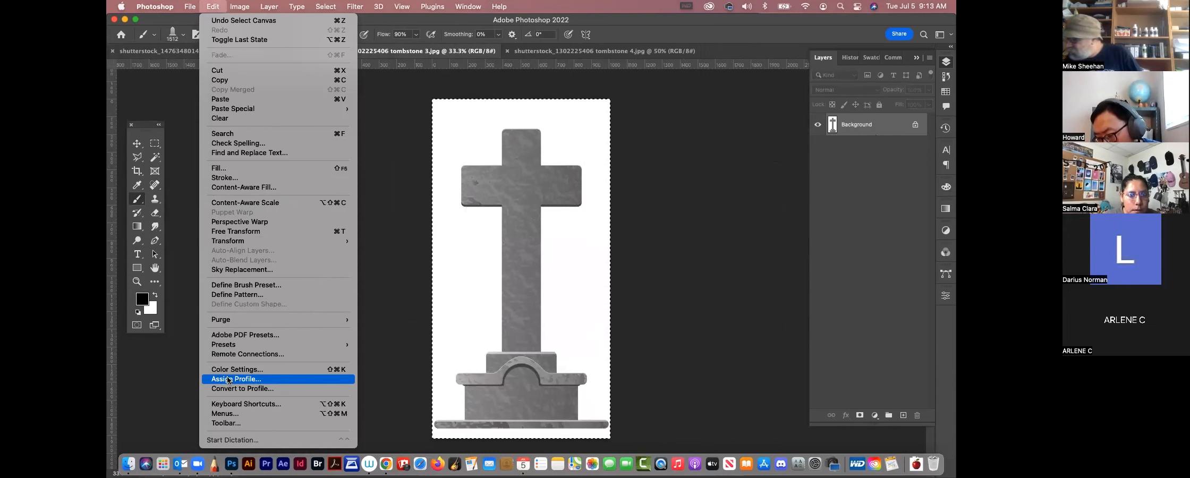
click(244, 287)
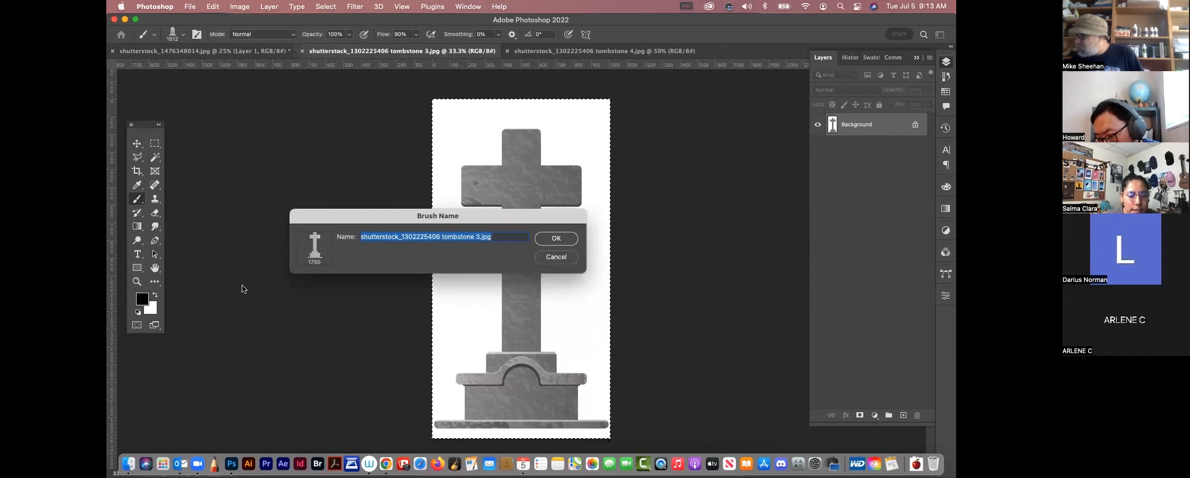
text(t)
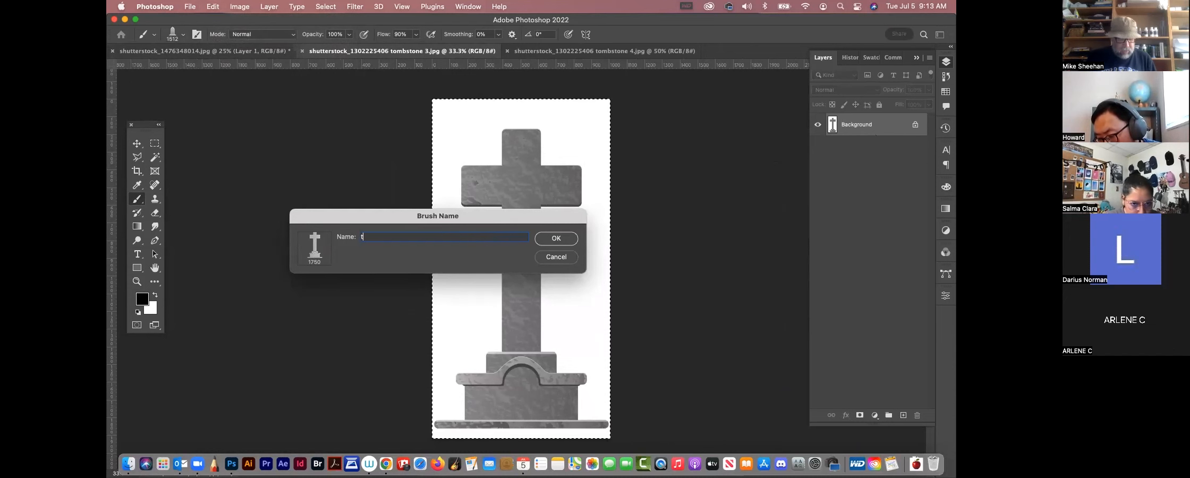
text(ombstone)
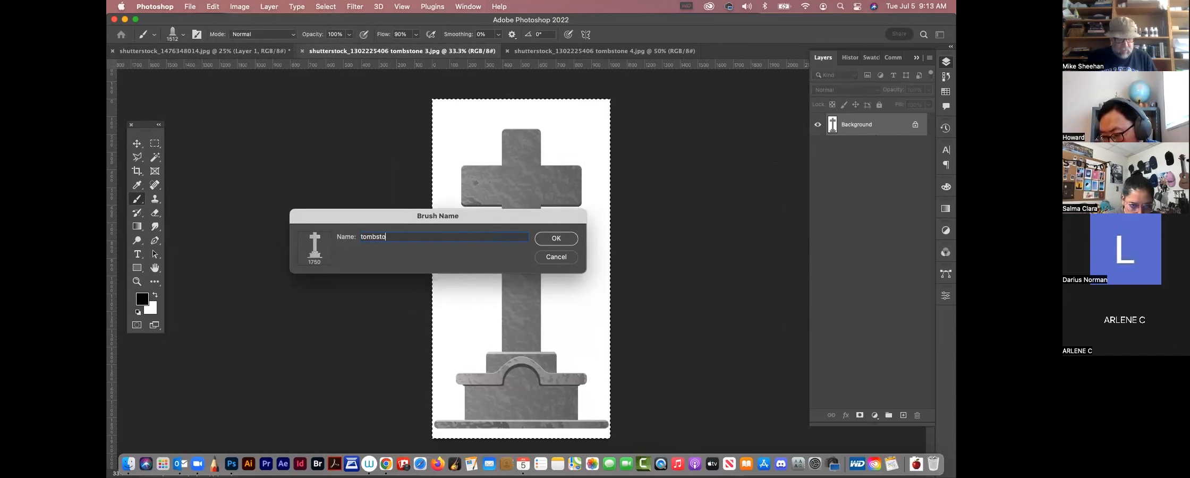
key(Return)
key(super+w)
Stamp the black cross on a new layer in the house image and move it to the right side of the yard.
click(903, 416)
click(529, 314)
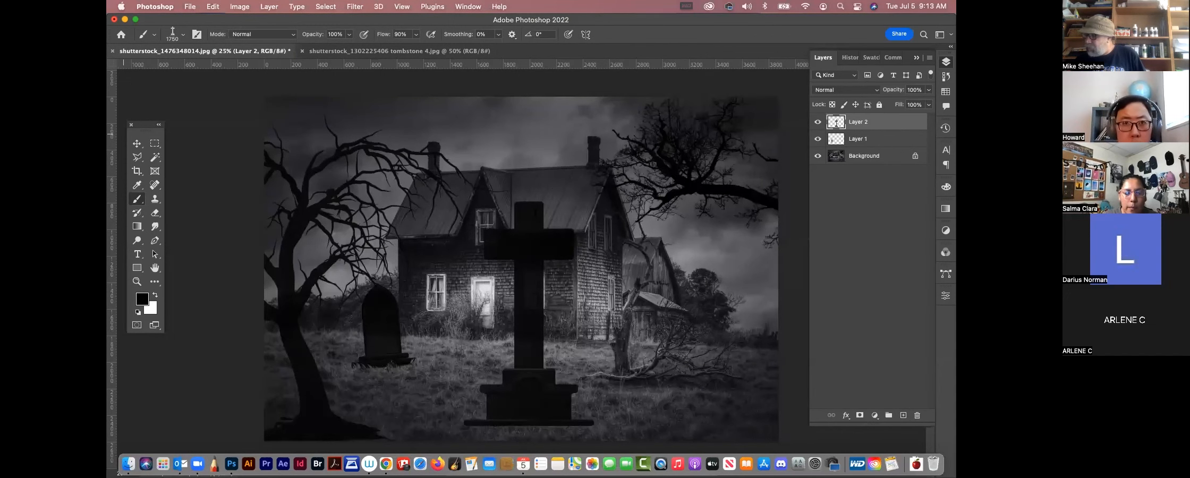
click(138, 144)
drag(530, 274, 659, 271)
Tilt the cross clockwise about 7 degrees, scale it to about 83%, and place it in the grass at the yard's right side.
key(ctrl+t)
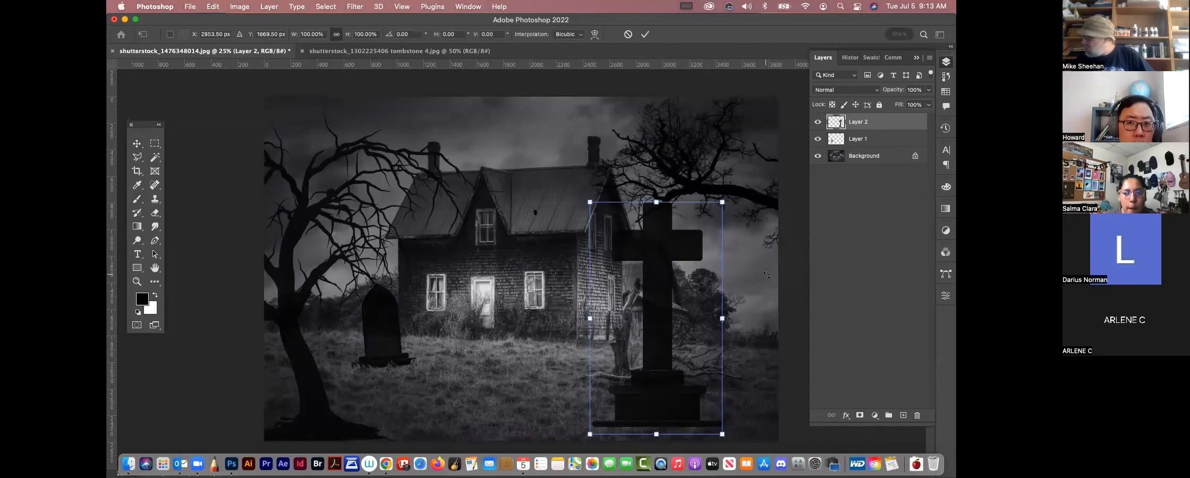
drag(767, 274, 772, 287)
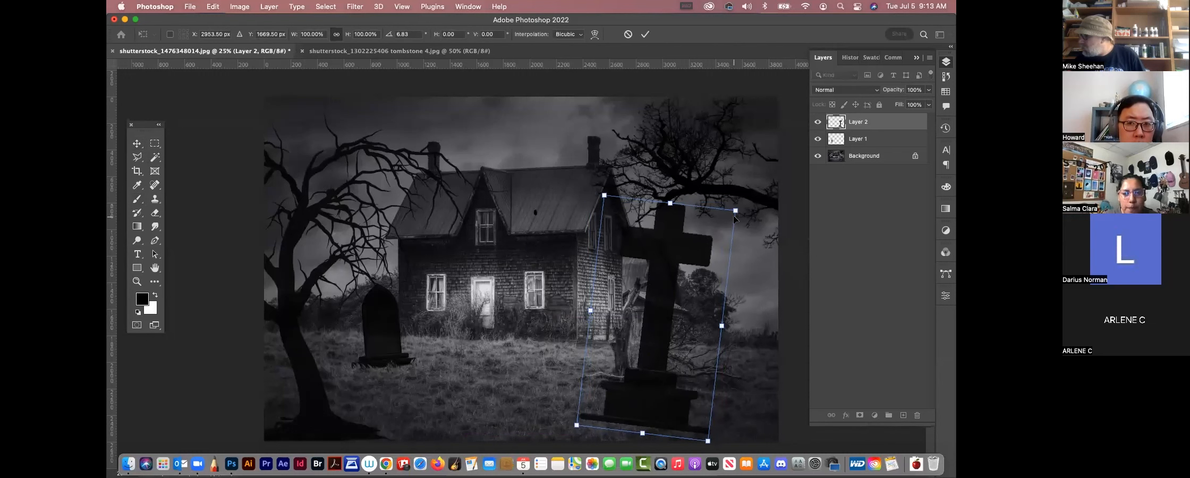
drag(733, 213, 708, 248)
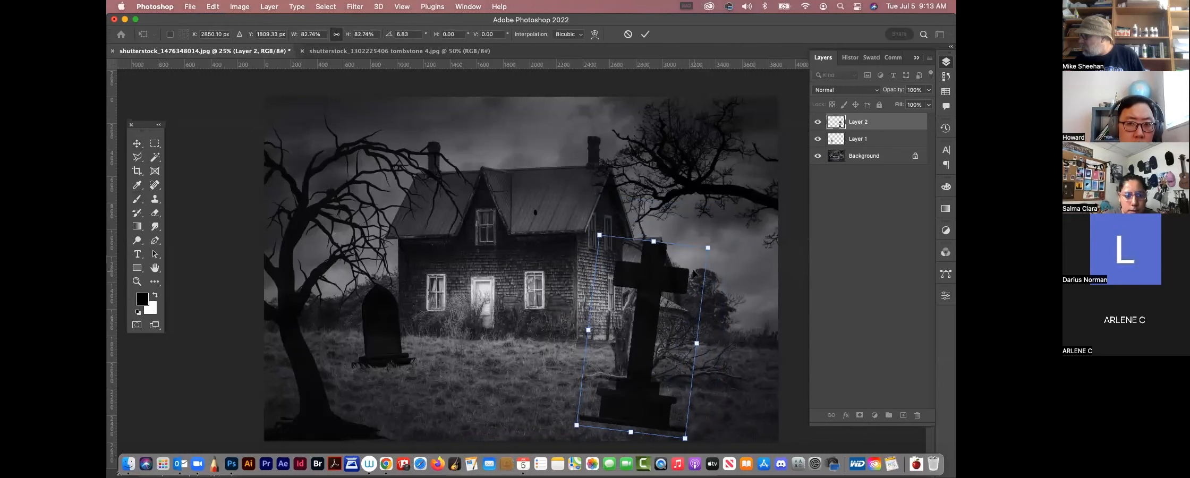
drag(641, 371, 684, 366)
key(Return)
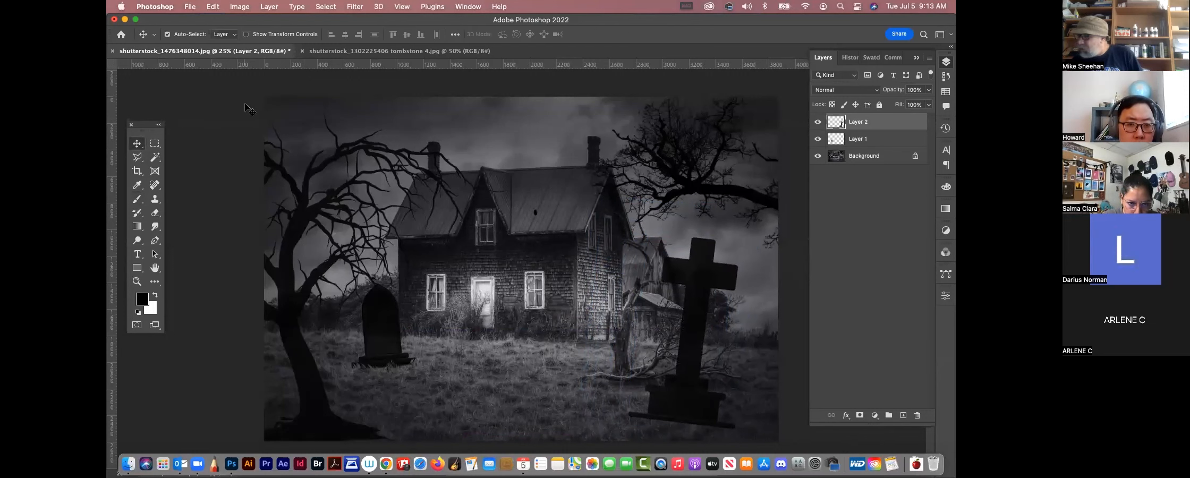
Smudge the bottom edge of the cross's base on Layer 2 into the grass.
click(155, 226)
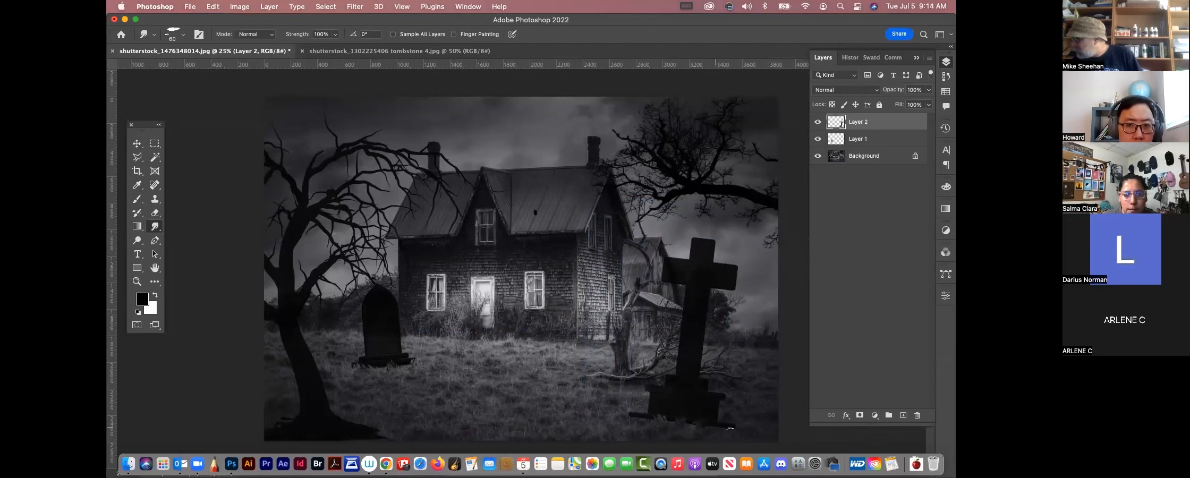
drag(645, 419, 631, 418)
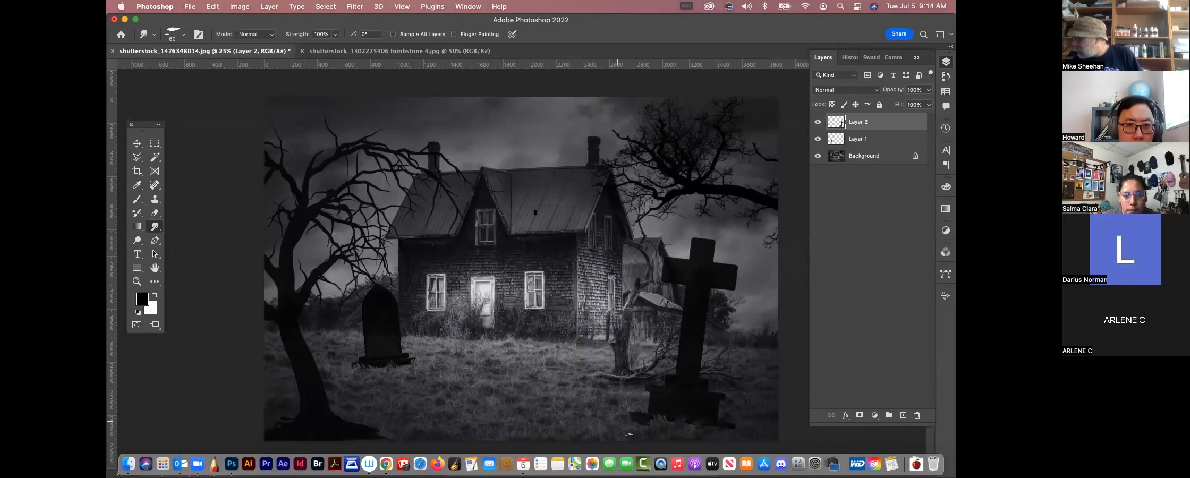
drag(640, 421, 631, 420)
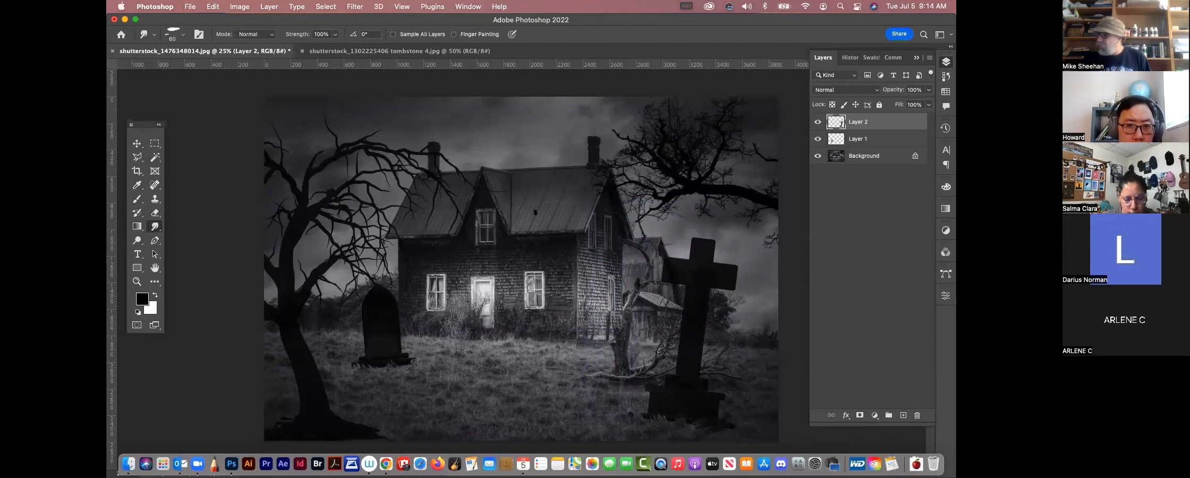
Add a new layer above the cross layer in the house image and activate the Brush tool.
click(140, 144)
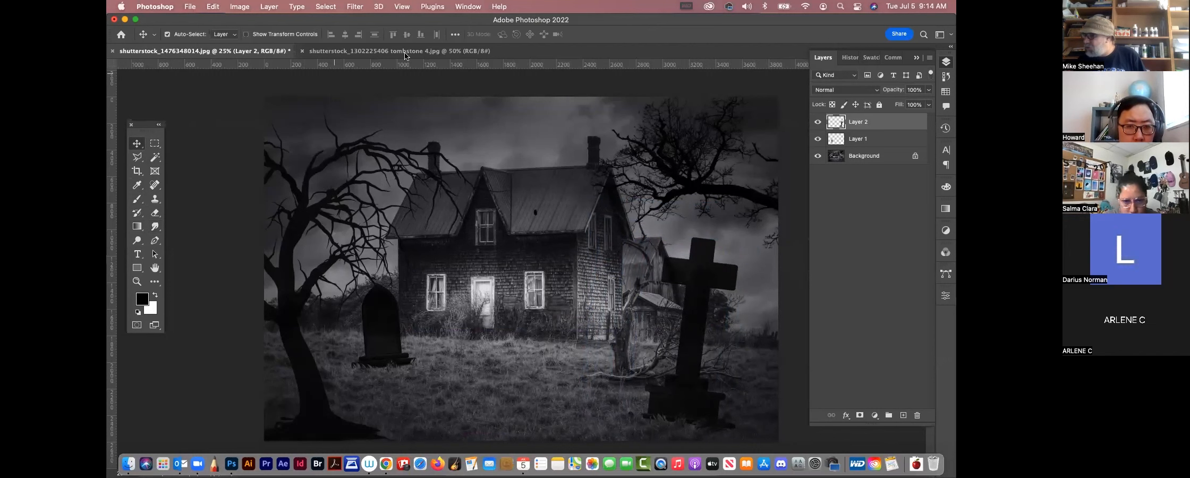
click(380, 52)
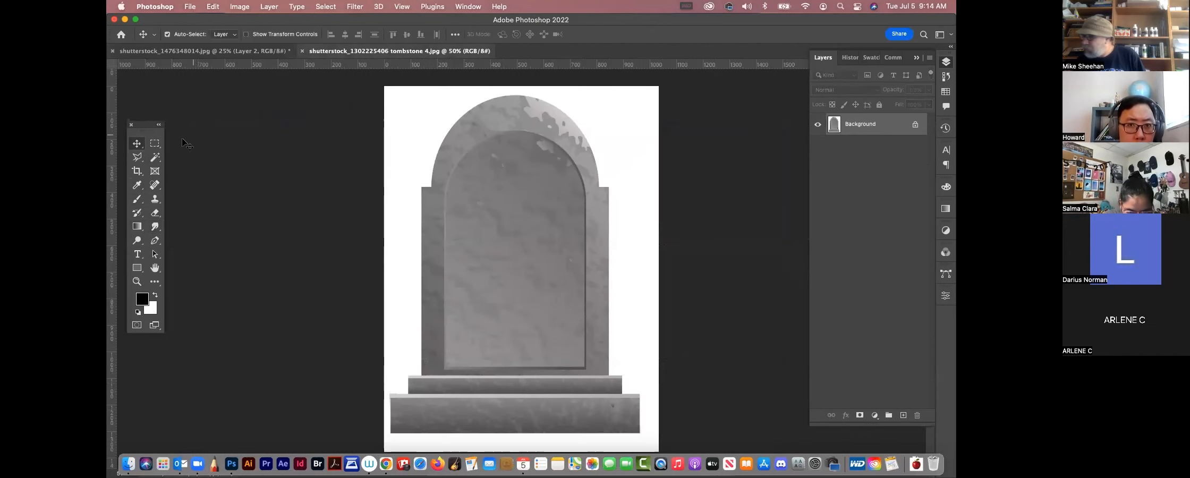
click(205, 51)
click(904, 416)
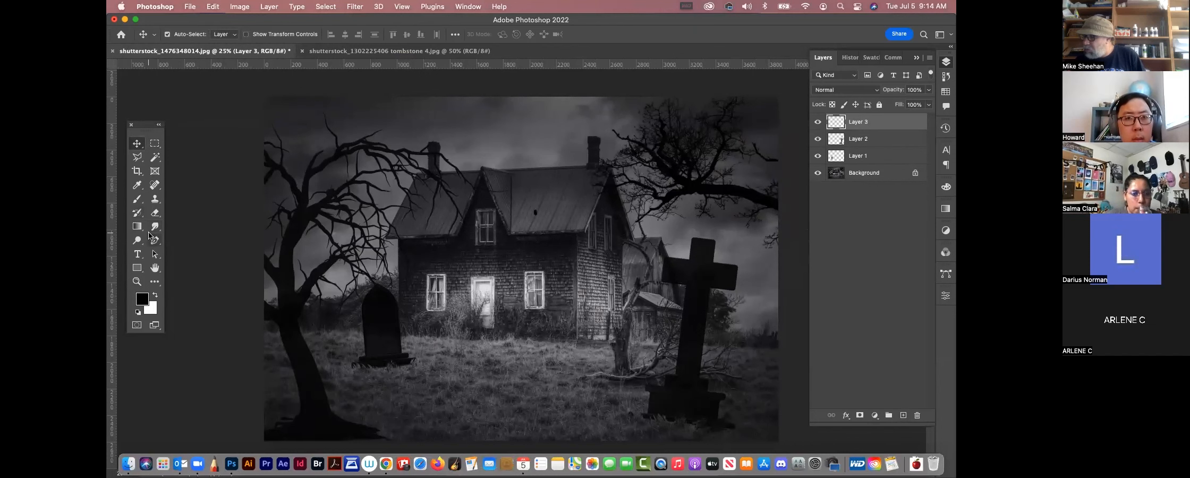
click(139, 199)
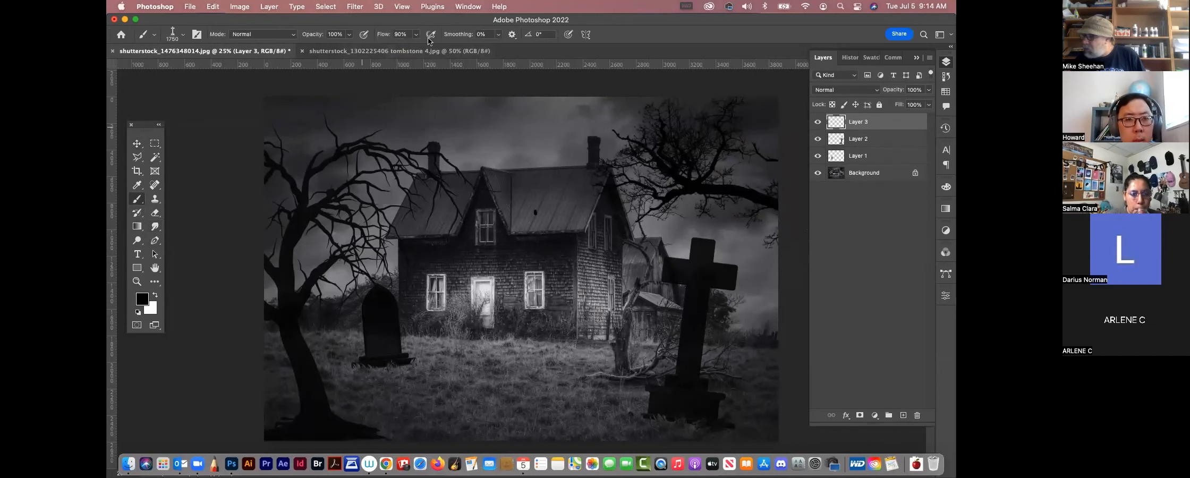
Select the entire tombstone 4 image and define it as a brush preset named "tombstone 3".
click(399, 51)
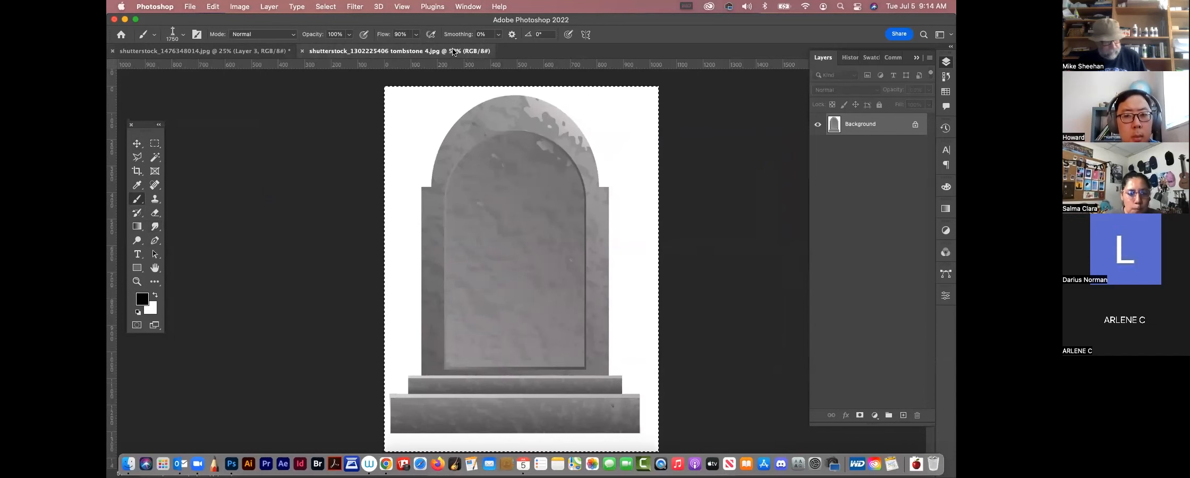
click(217, 7)
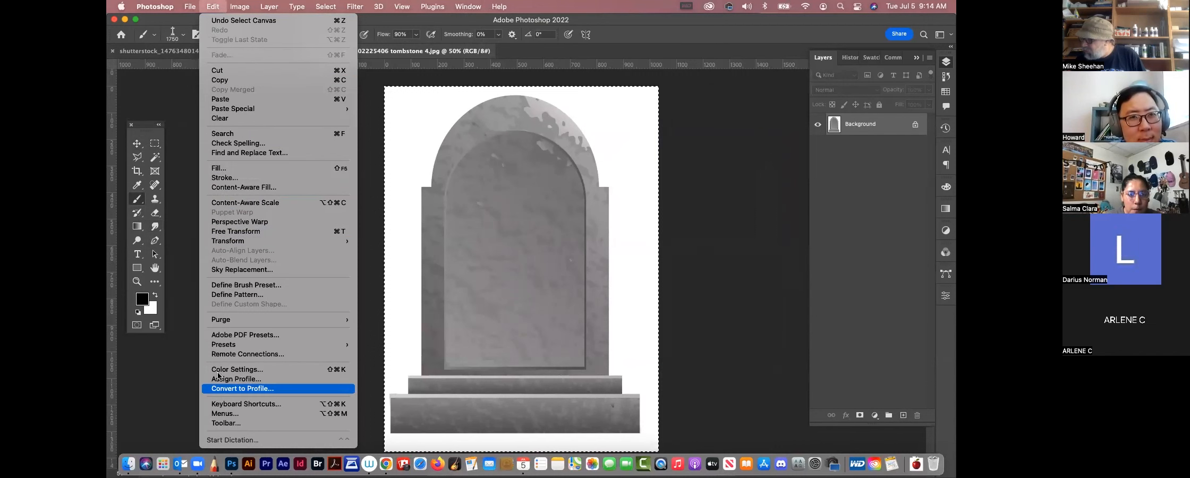
click(246, 285)
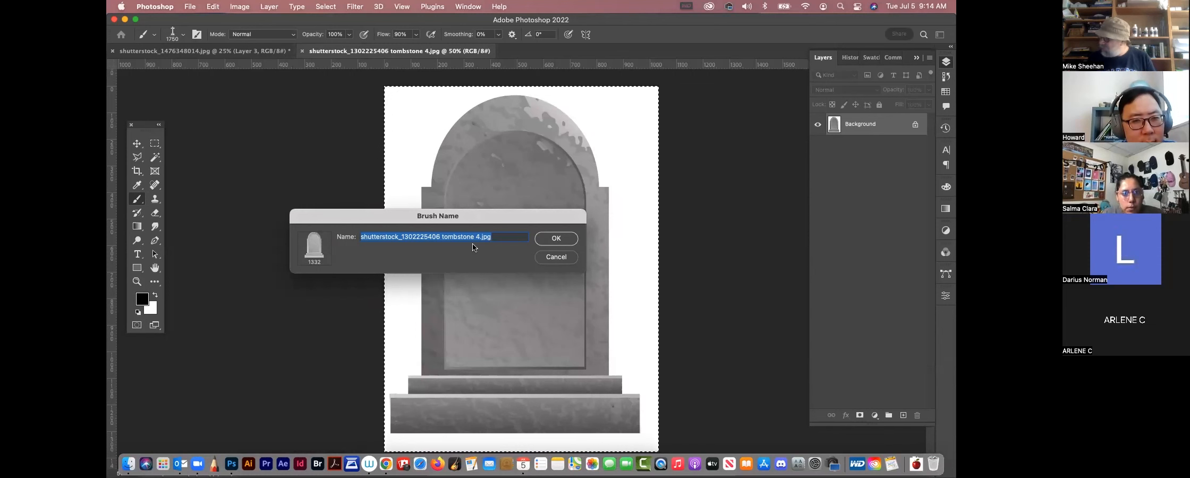
text(tomb)
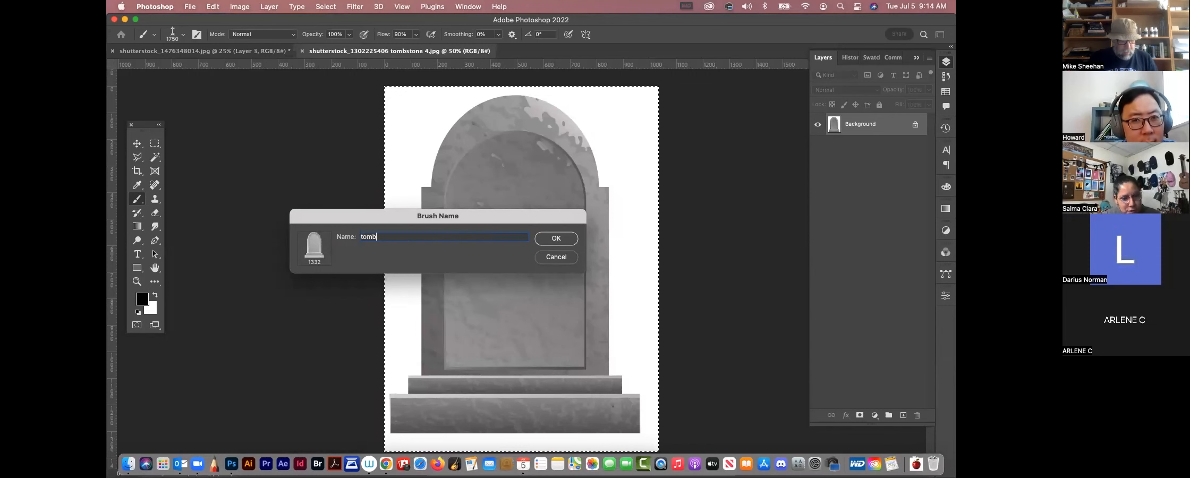
text(stone 3)
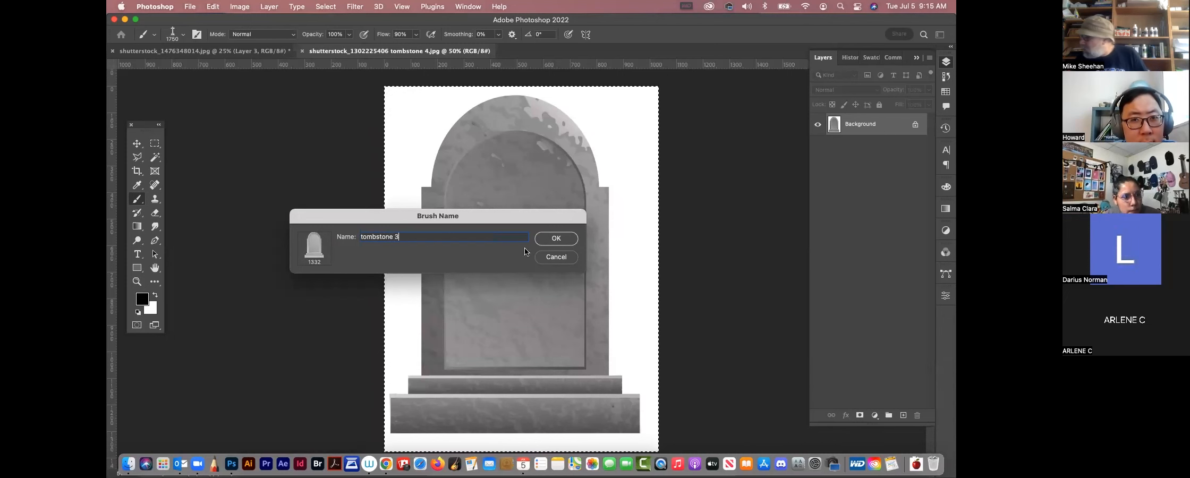
key(Return)
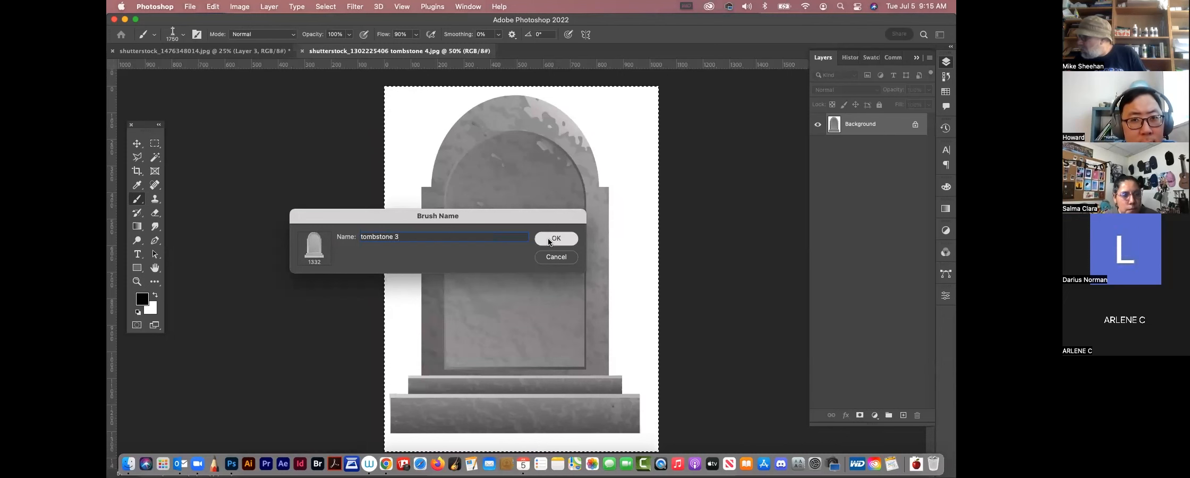
Add another layer in the house image and stamp the round-topped tombstone in black in front of the door.
click(264, 51)
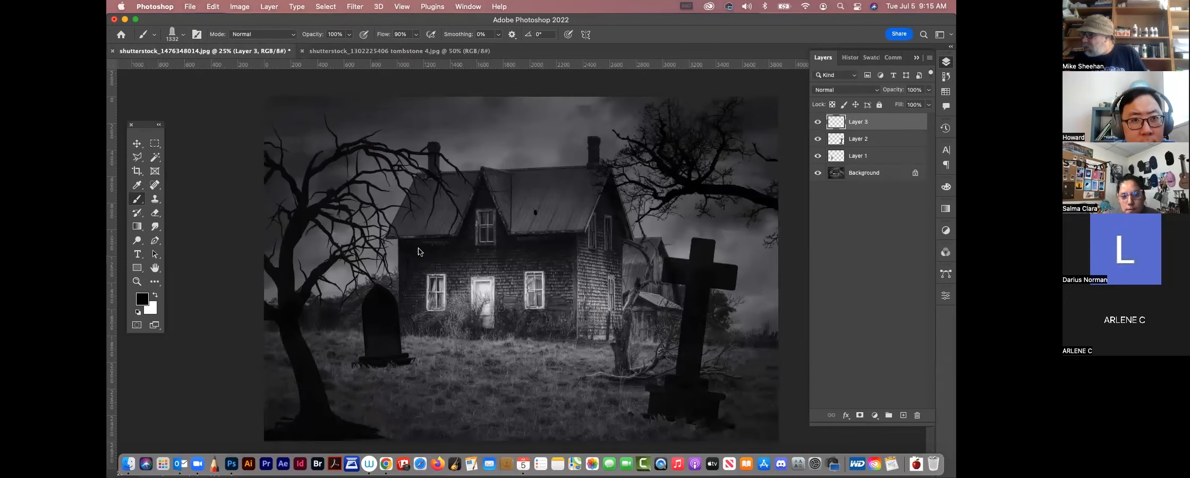
click(903, 415)
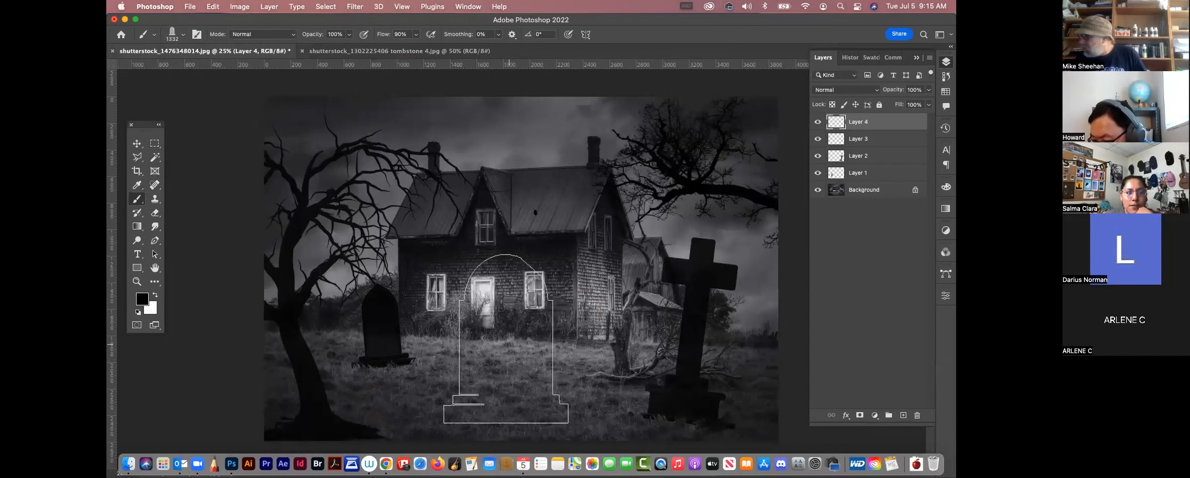
click(506, 339)
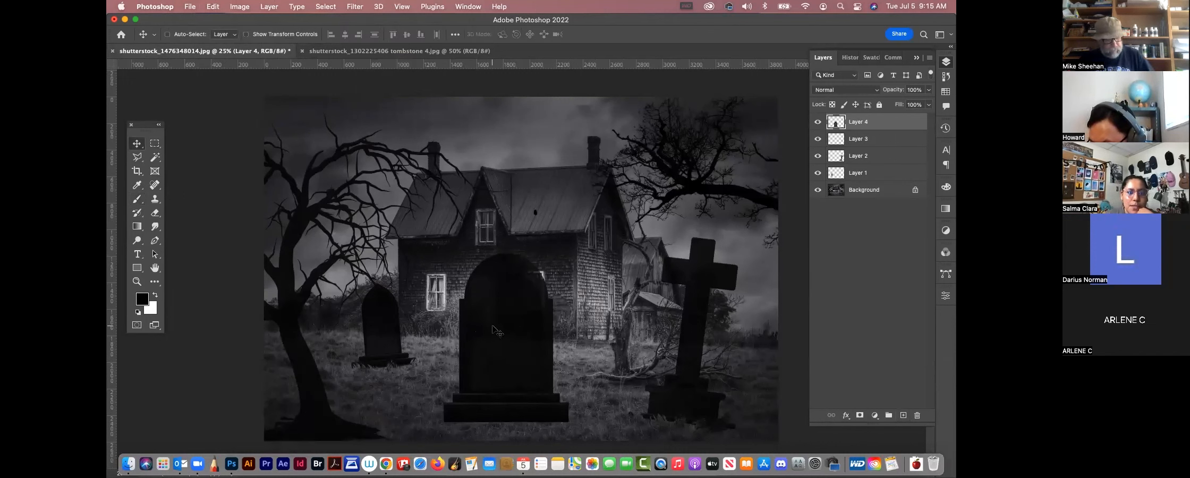
Shrink the round-topped tombstone on Layer 4, tilt it slightly clockwise, and set it in the grass below the front door.
key(super+t)
drag(578, 254, 549, 291)
mouse_move(513, 372)
mouse_down()
mouse_move(519, 354)
mouse_move(586, 357)
mouse_move(524, 361)
mouse_up()
drag(567, 296, 547, 318)
key(Return)
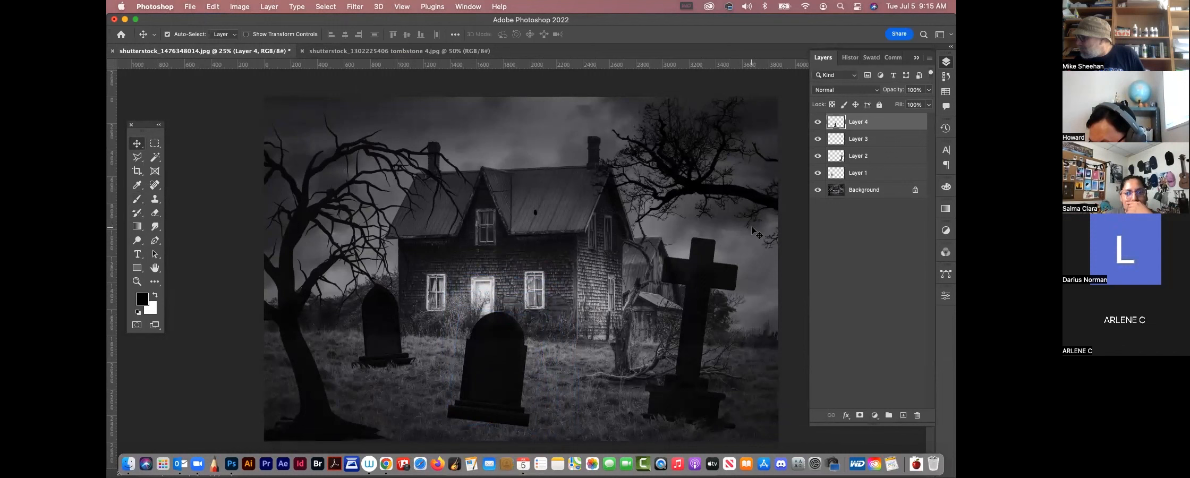
Load the outline of the foreground tombstone on Layer 4 as a selection.
super+click(833, 122)
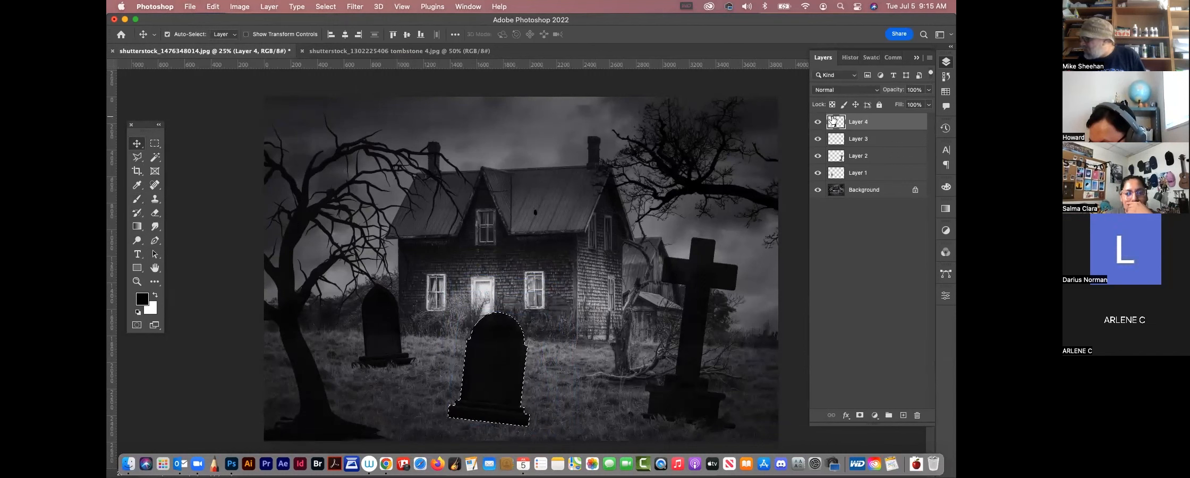
key(super+s)
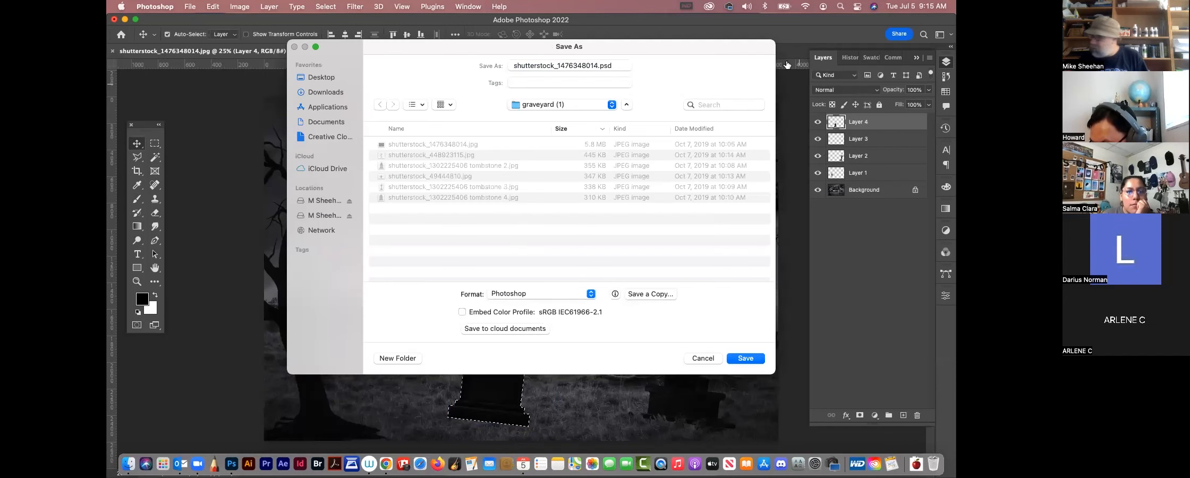
click(704, 359)
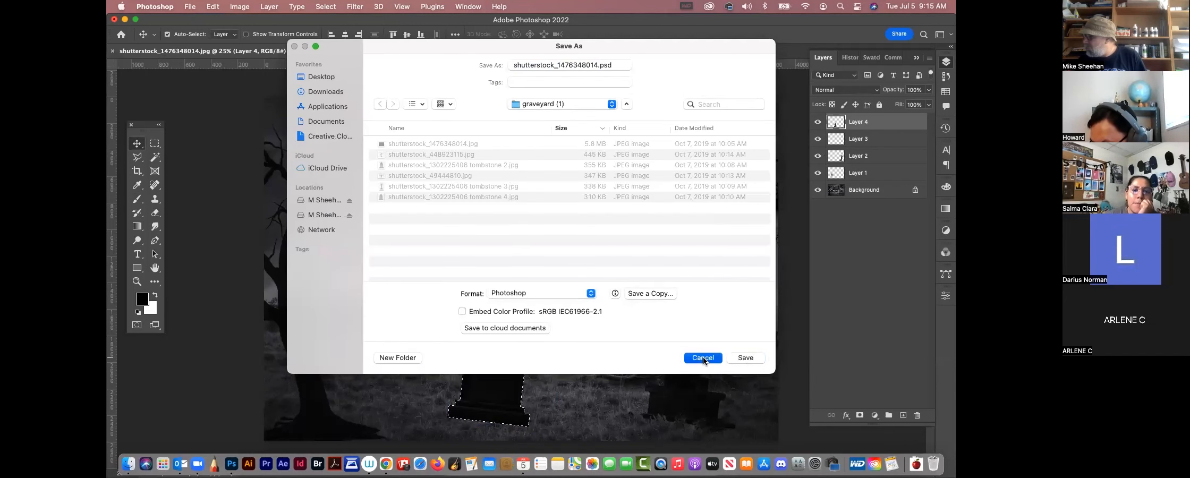
click(947, 62)
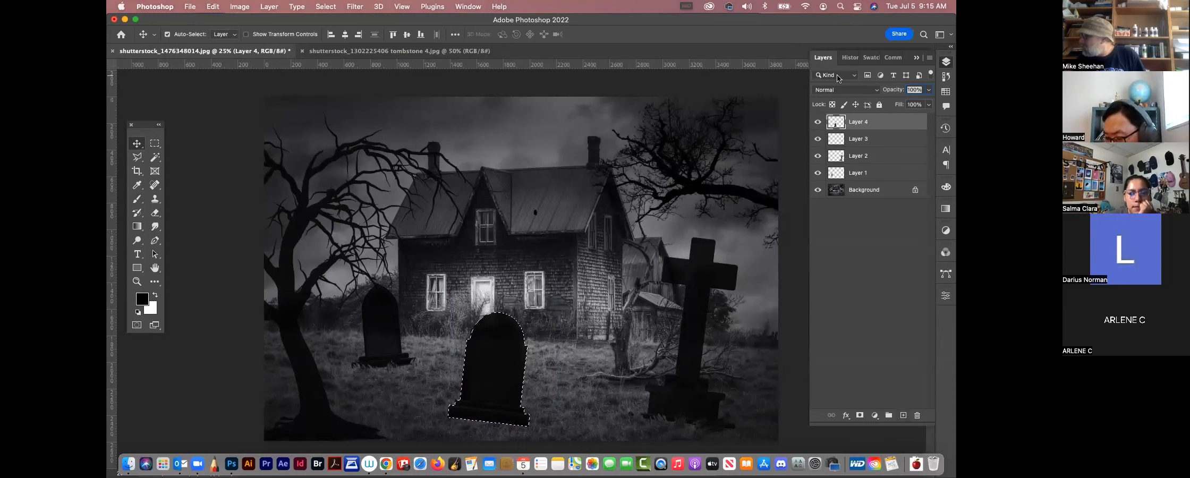
Rename the foreground tombstone's layer as "t foreground".
double_click(862, 122)
text(t fore)
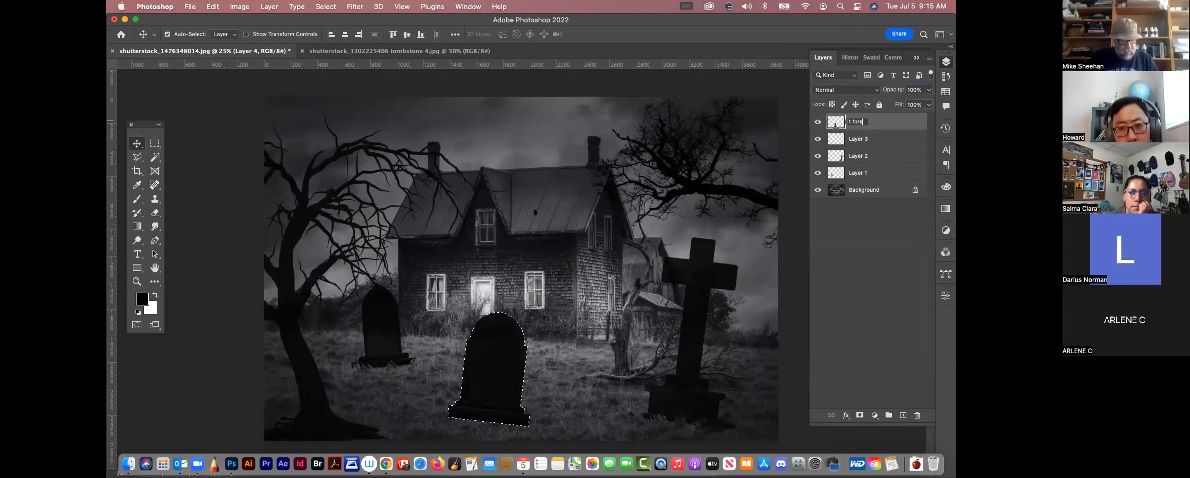
text(ground)
key(Return)
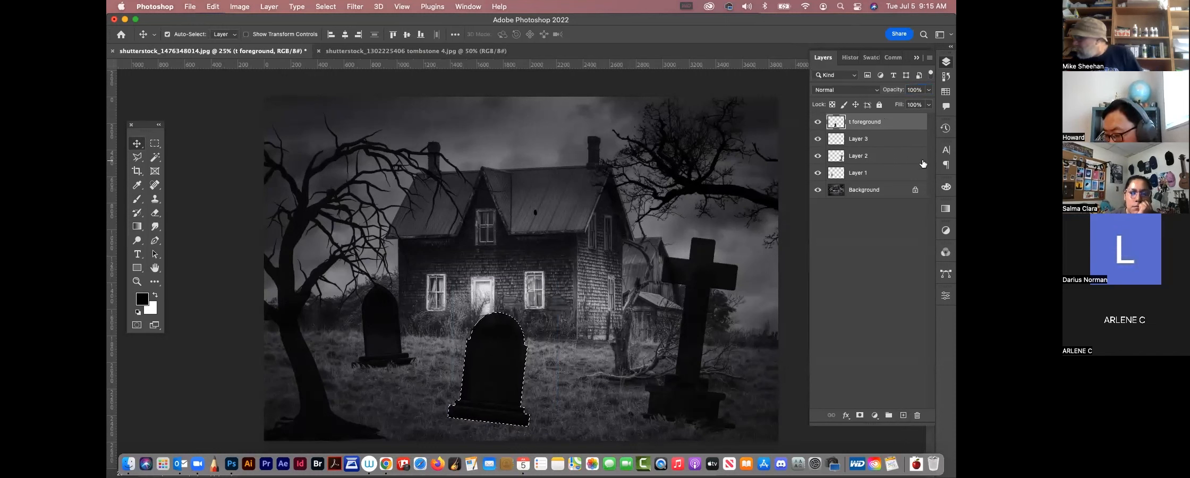
Add a new layer beneath t foreground, fill the tombstone selection on it with white, and deselect.
click(903, 416)
mouse_move(890, 122)
mouse_down()
mouse_move(892, 146)
mouse_move(893, 136)
mouse_up()
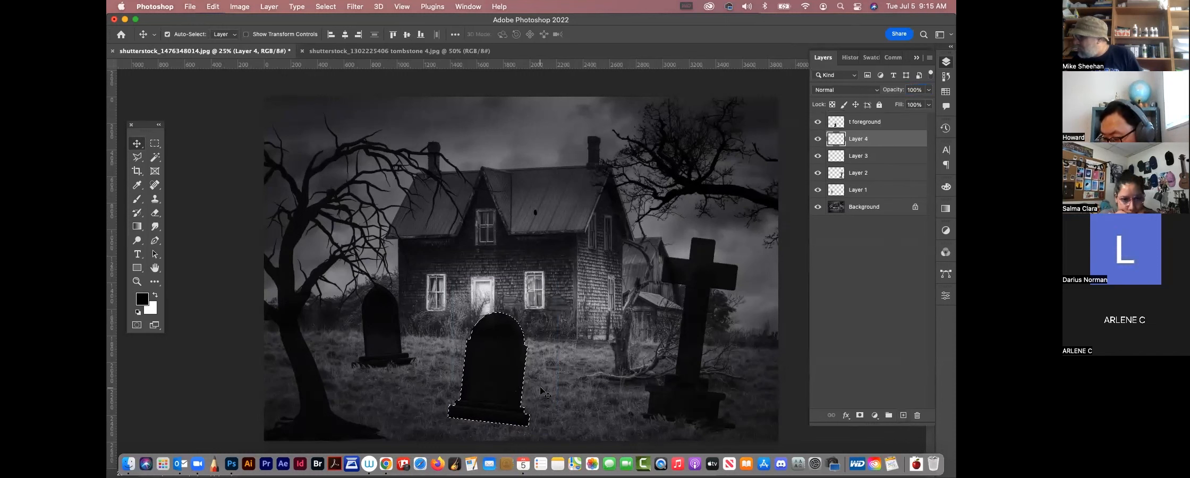
click(156, 295)
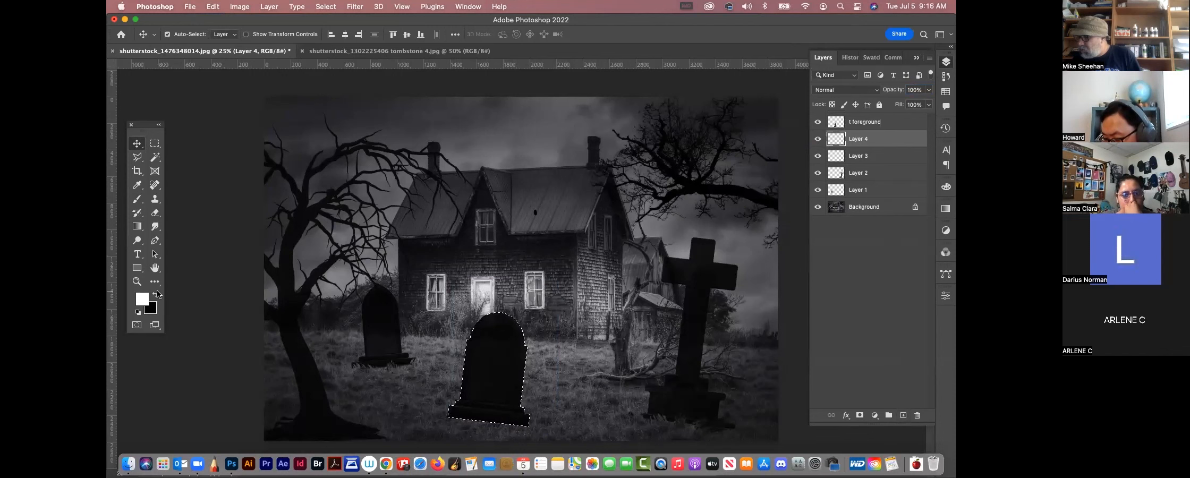
key(alt+BackSpace)
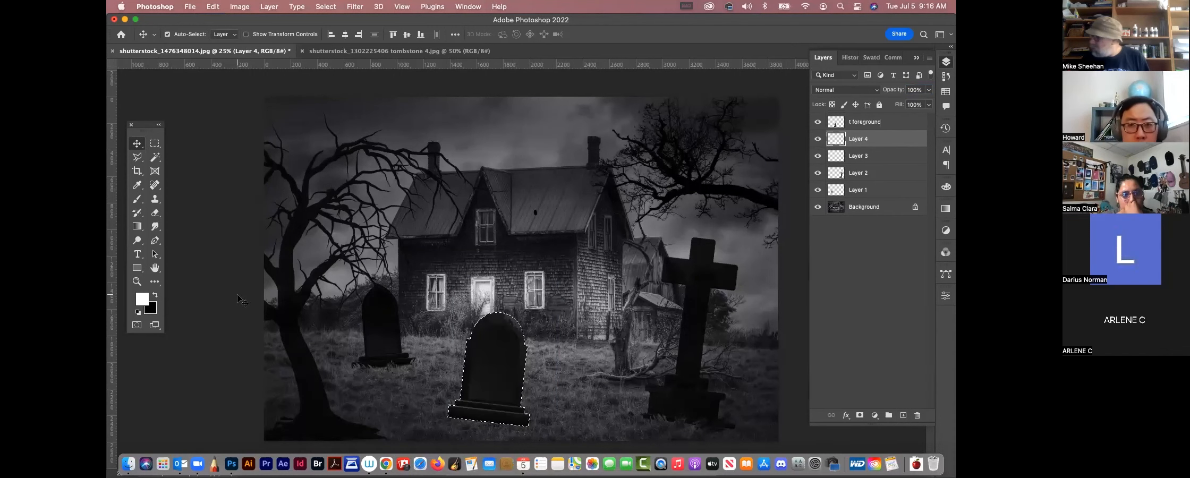
key(super+d)
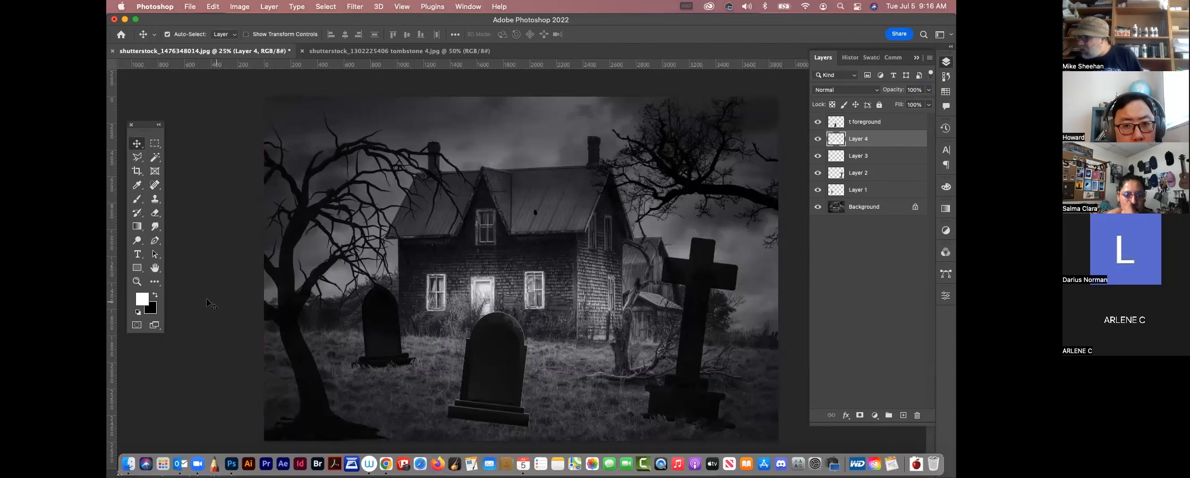
Load the outline of the white tombstone fill on Layer 4 as a selection and contract it.
click(137, 281)
drag(564, 340, 601, 396)
drag(534, 372, 623, 250)
key(super+minus)
key(super+minus)
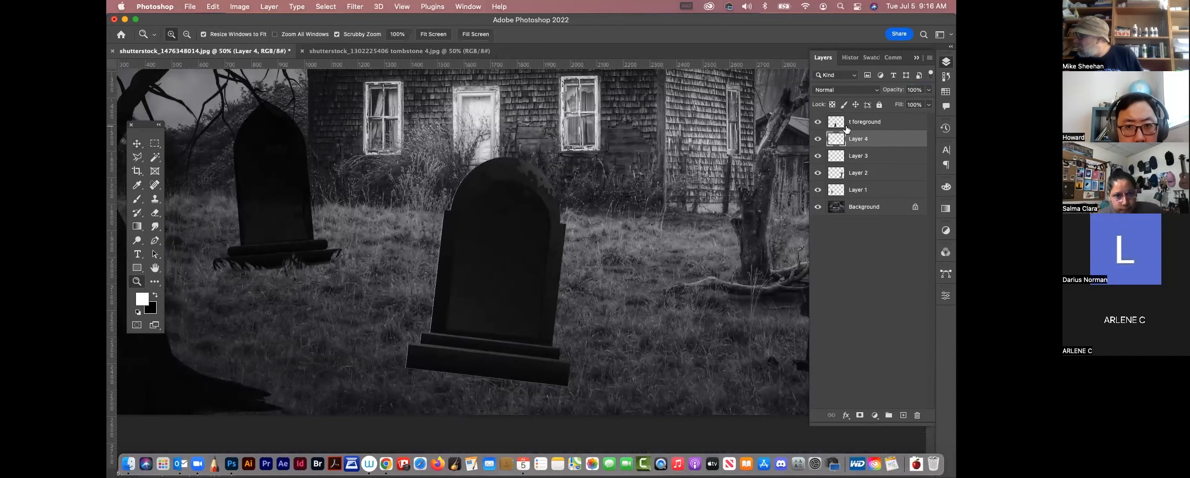
super+click(840, 139)
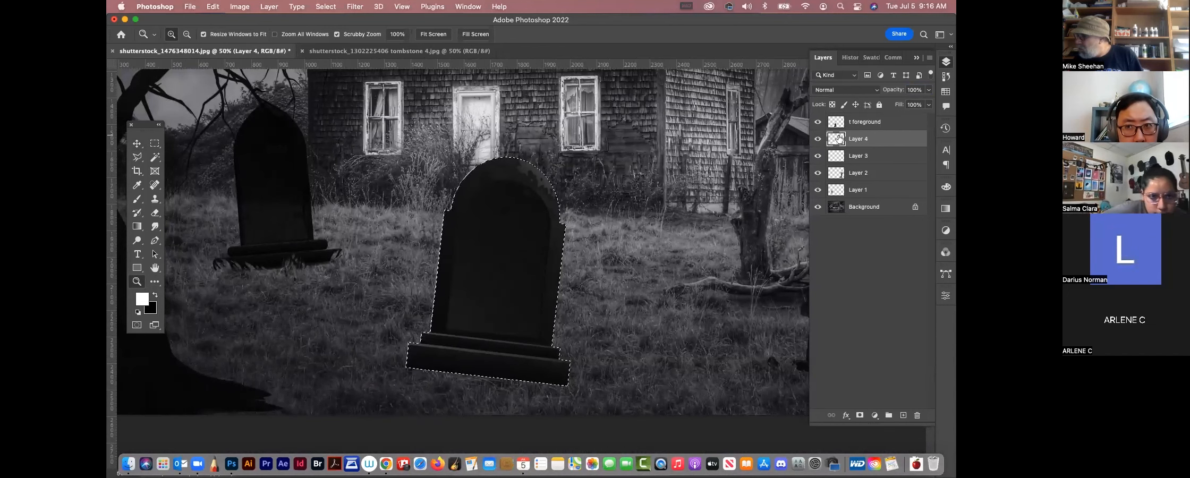
click(326, 7)
mouse_move(335, 166)
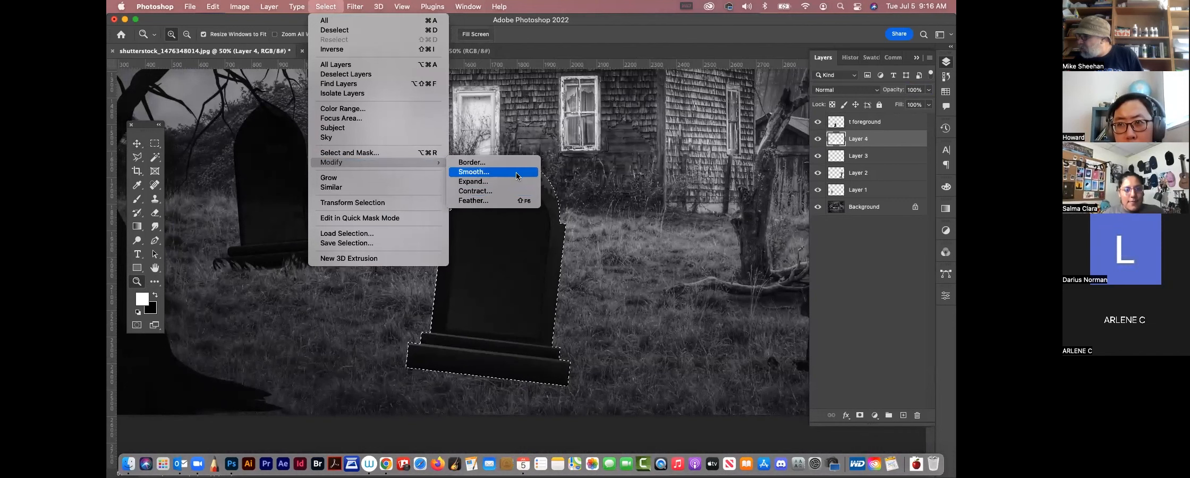
click(505, 193)
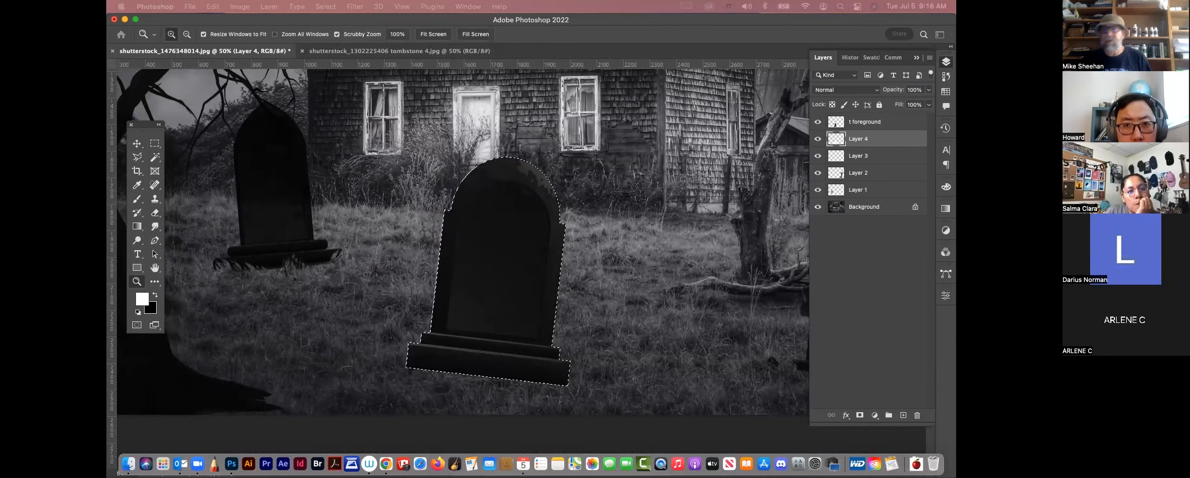
key(Return)
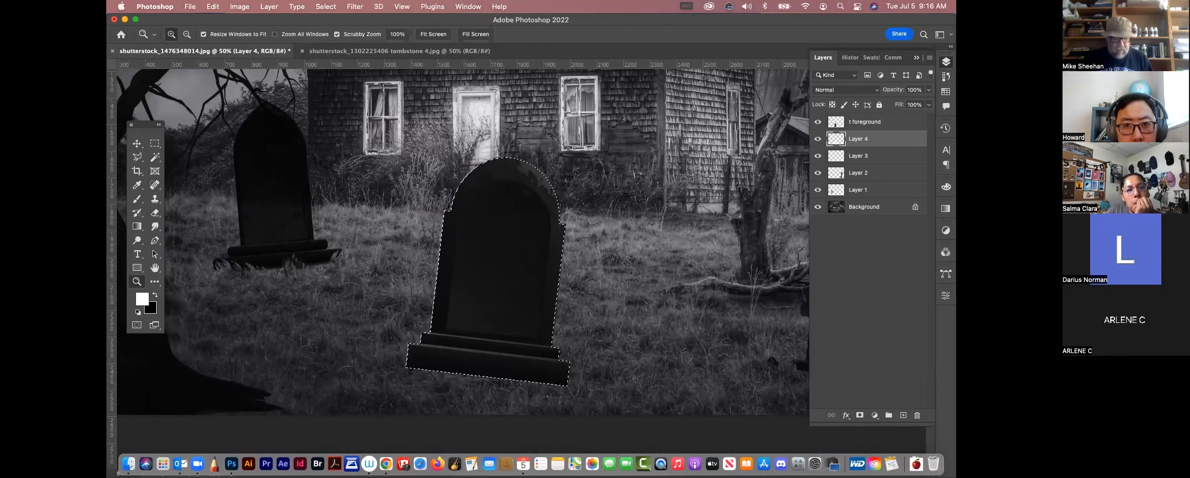
Invert the contracted selection to target the area outside the white tombstone fill, and deselect.
key(shift+super+i)
key(super+d)
key(super+i)
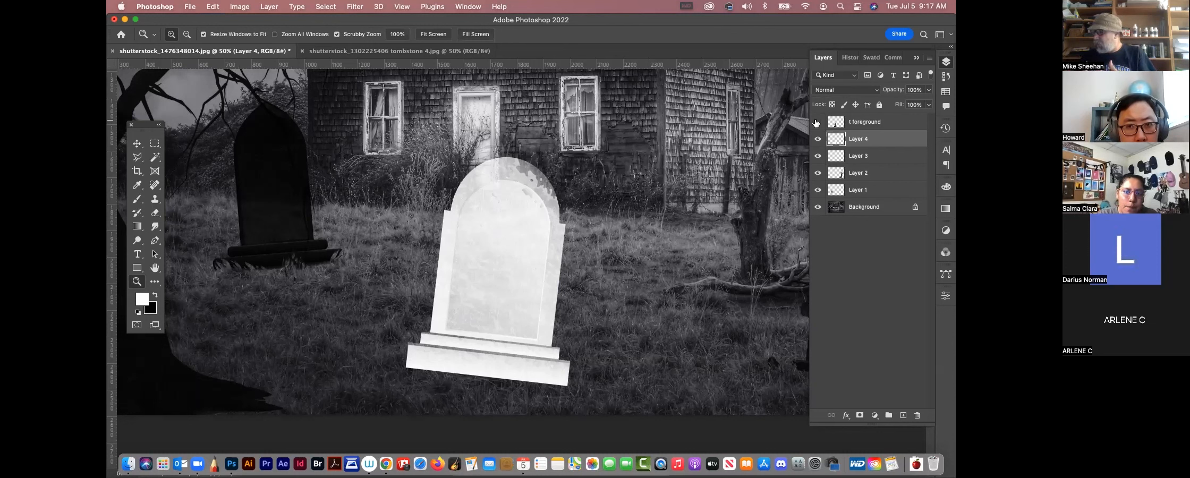
Adjust the t foreground layer with a Levels midtone of 0.69 and merge the white fill of Layer 4 into it.
click(818, 121)
click(871, 122)
key(super+l)
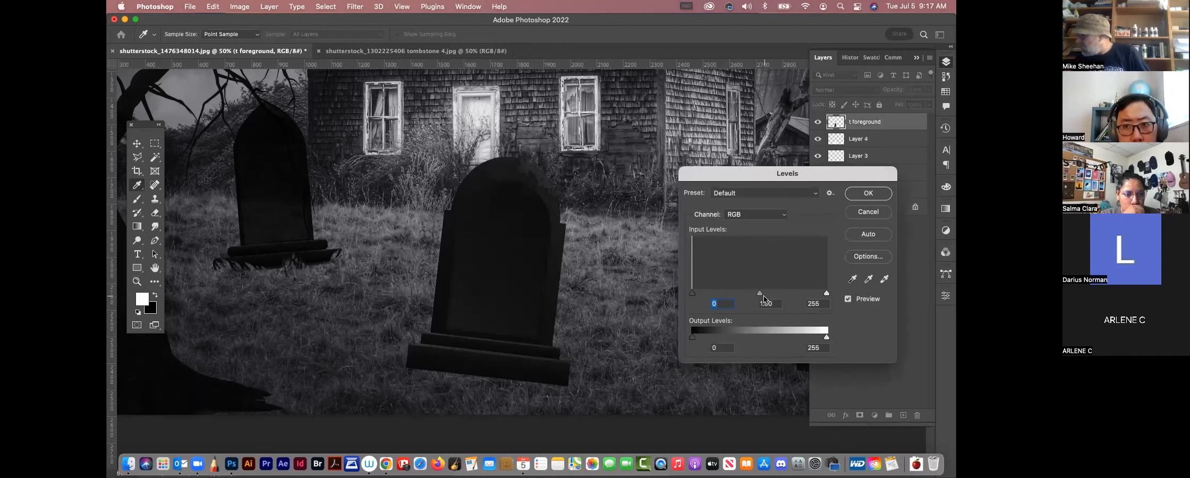
drag(759, 294, 776, 297)
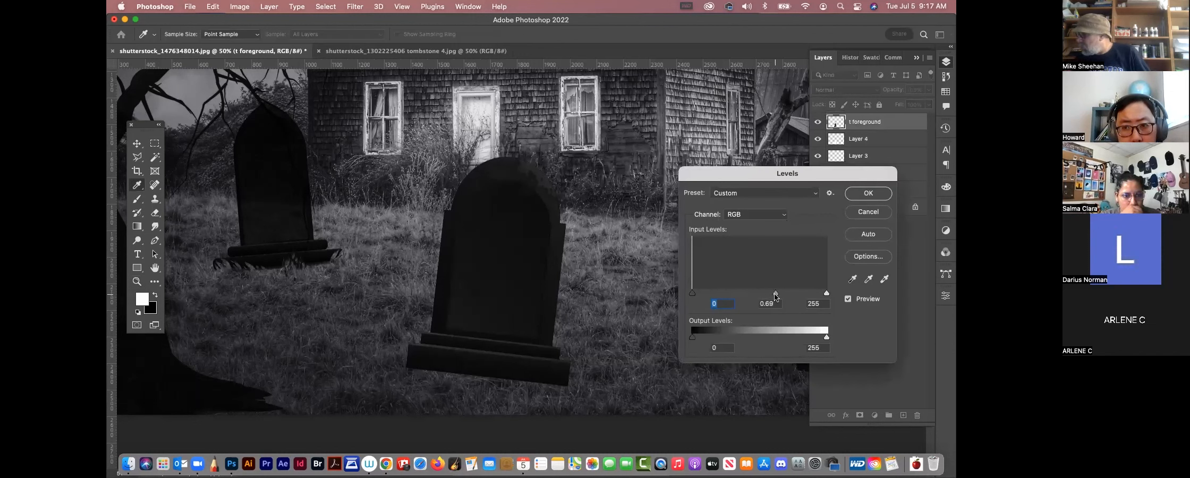
click(868, 194)
drag(858, 139, 917, 416)
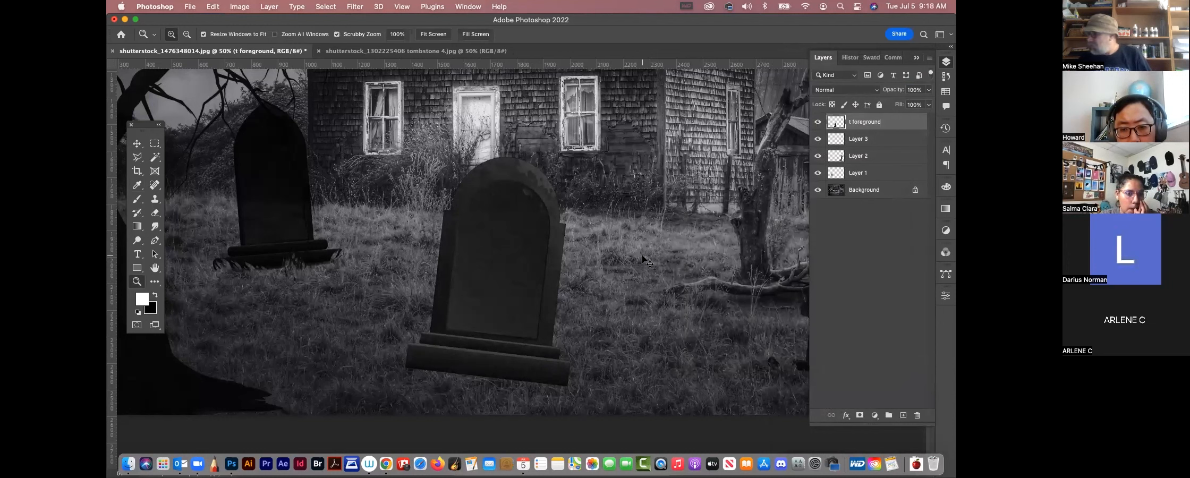
Smudge the base of the foreground tombstone into the surrounding grass.
click(155, 226)
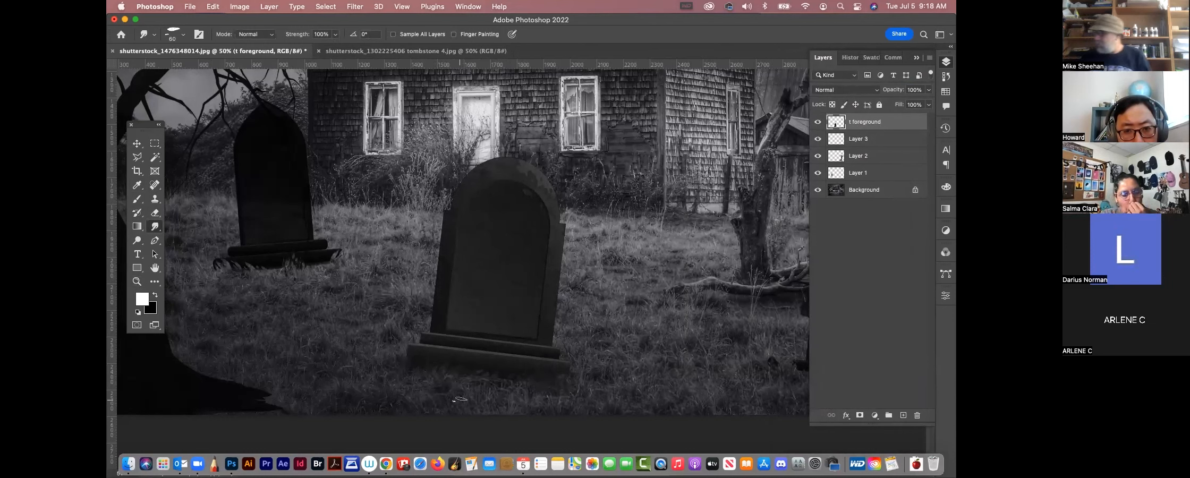
key(super+minus)
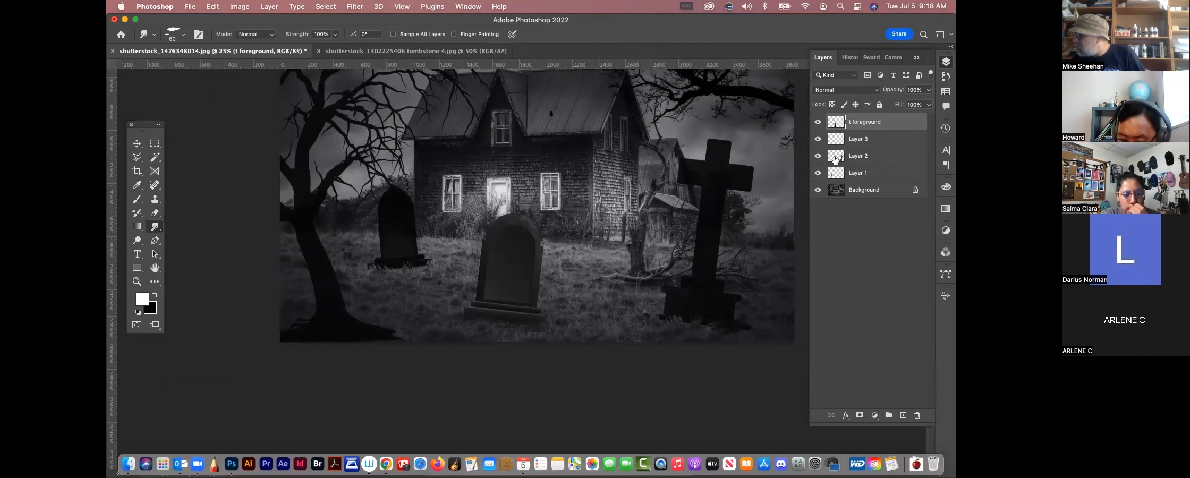
Check Layers 3, 2 and 1 by toggling their visibility to identify which holds the small tombstone beside the bare tree.
click(835, 140)
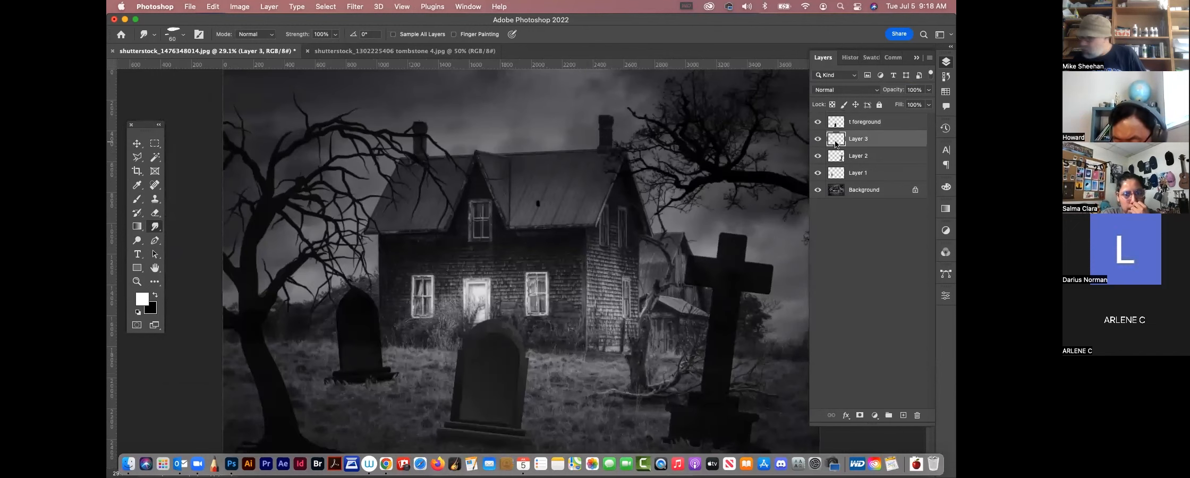
super+click(837, 140)
click(545, 174)
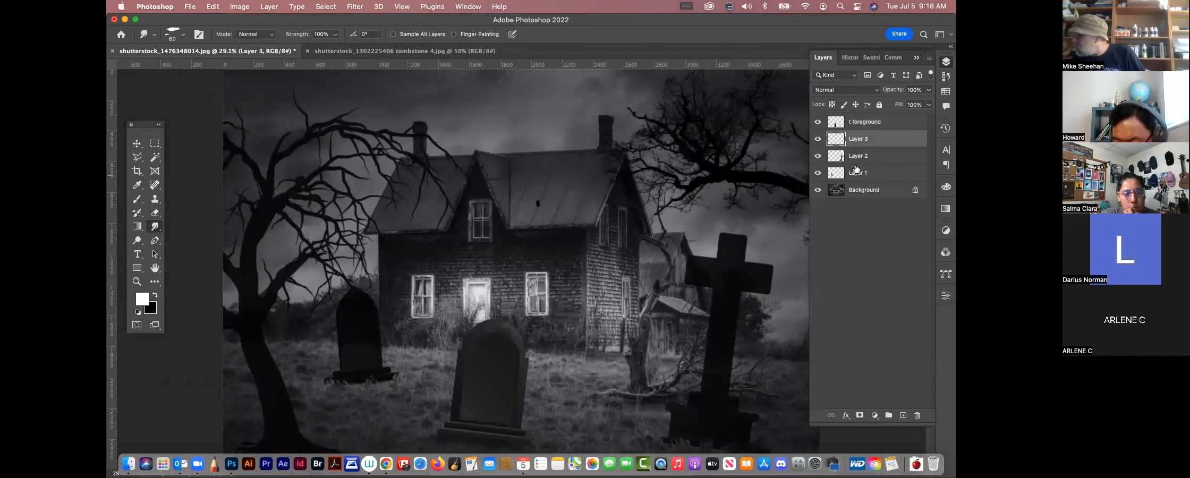
click(819, 139)
click(819, 139)
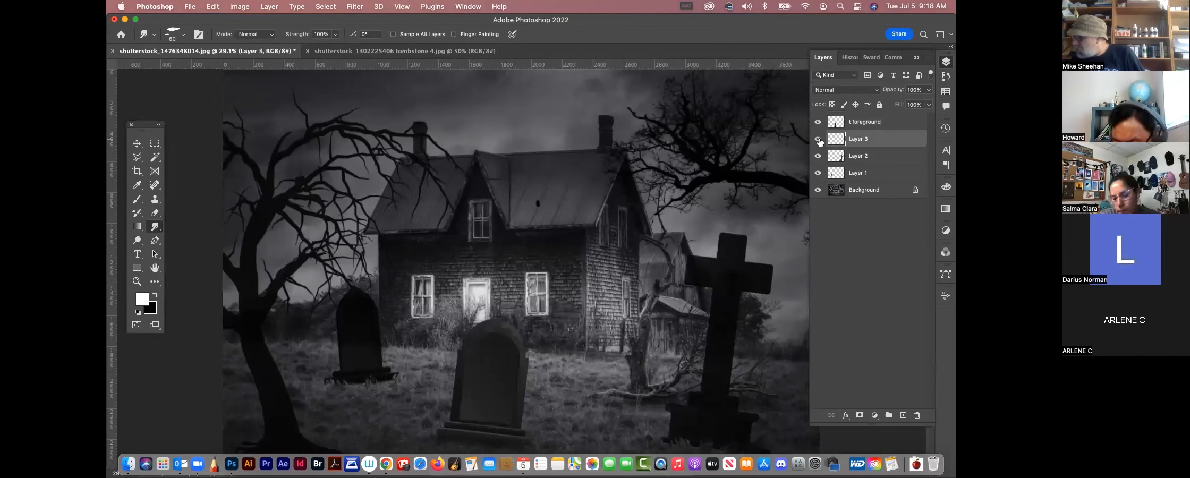
click(819, 156)
click(819, 156)
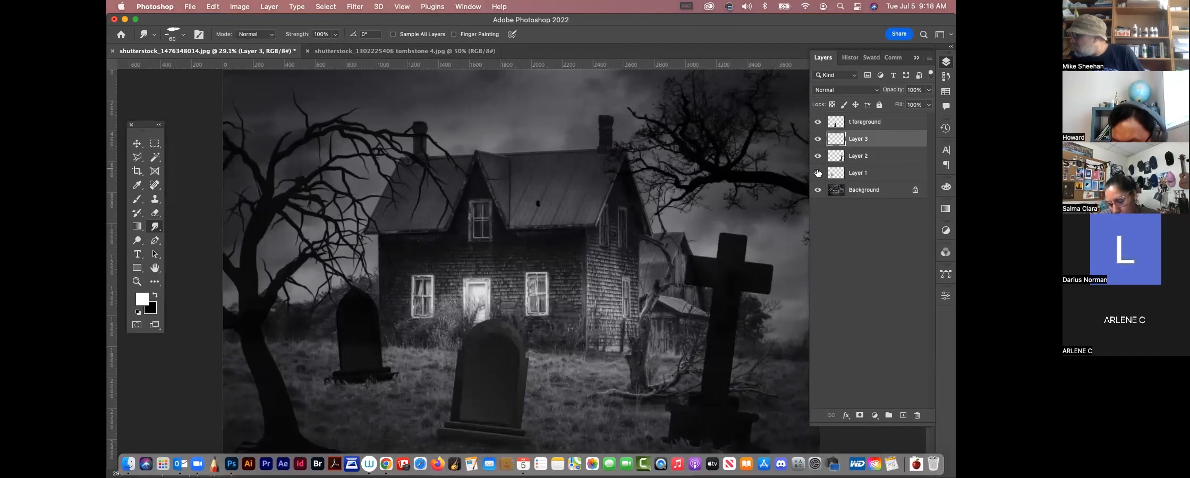
click(819, 174)
click(818, 173)
Load the outline of the small tombstone on Layer 1 as a selection and add a new layer beneath Layer 3.
super+click(835, 172)
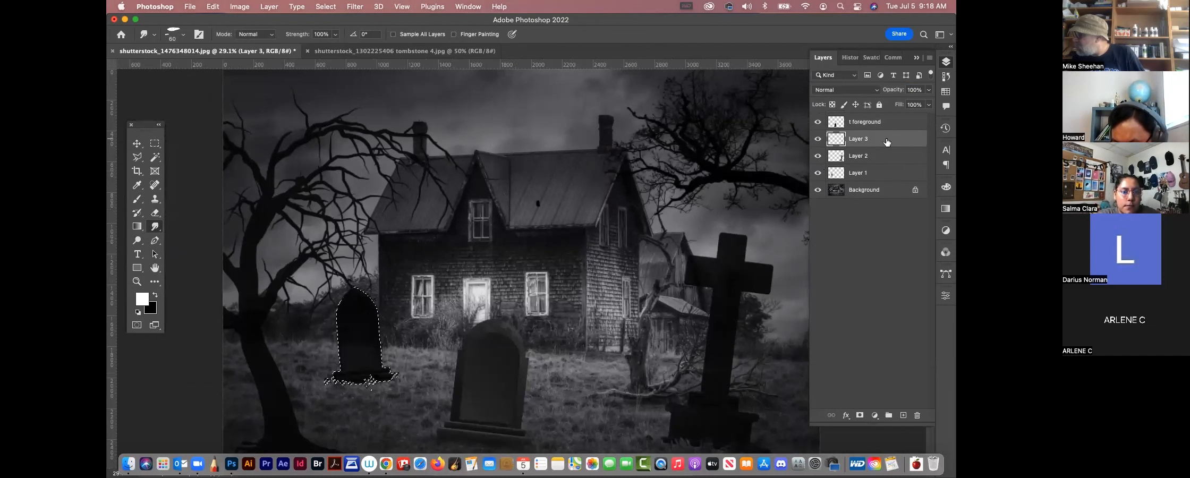
click(902, 418)
drag(882, 139, 885, 161)
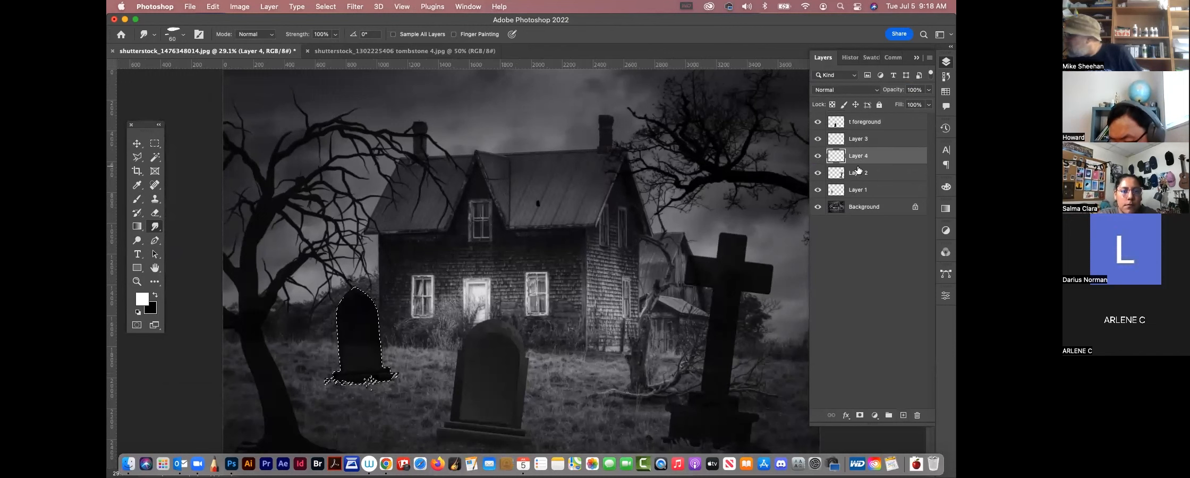
Move the new Layer 4 beneath Layer 1, fill the small tombstone's selection with white, and deselect.
click(818, 139)
click(819, 139)
click(818, 123)
click(818, 123)
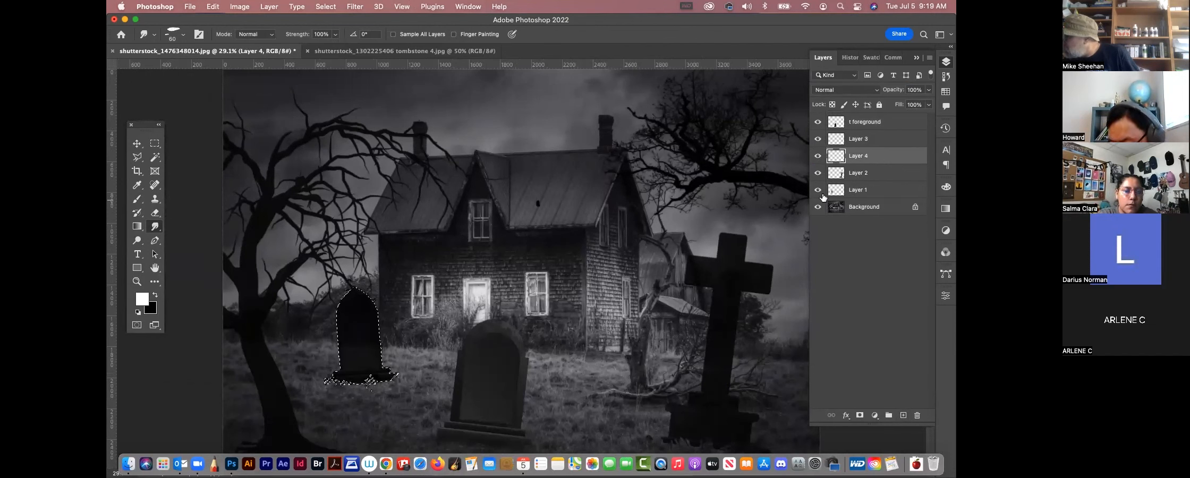
click(819, 190)
click(819, 190)
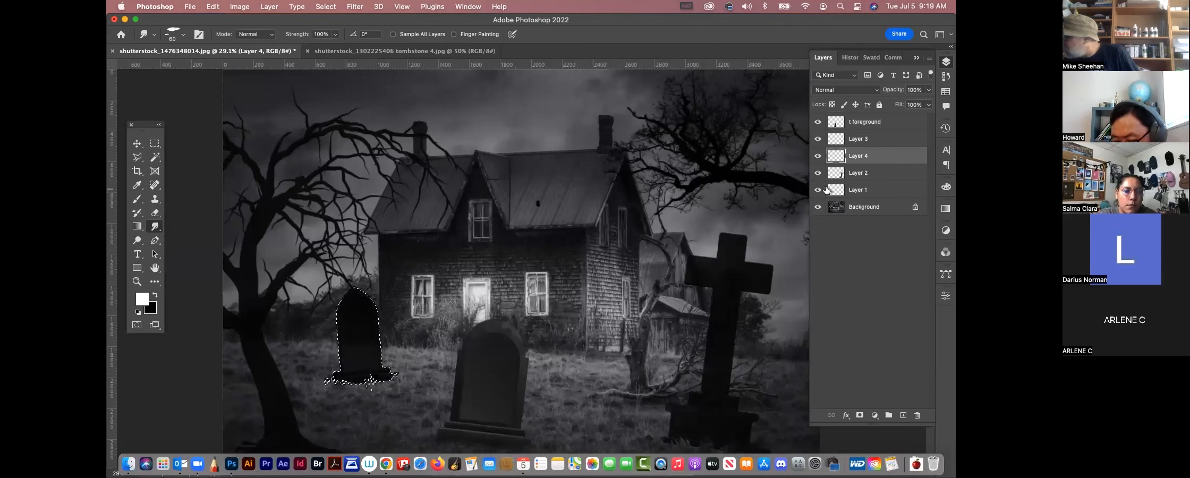
drag(875, 159, 874, 199)
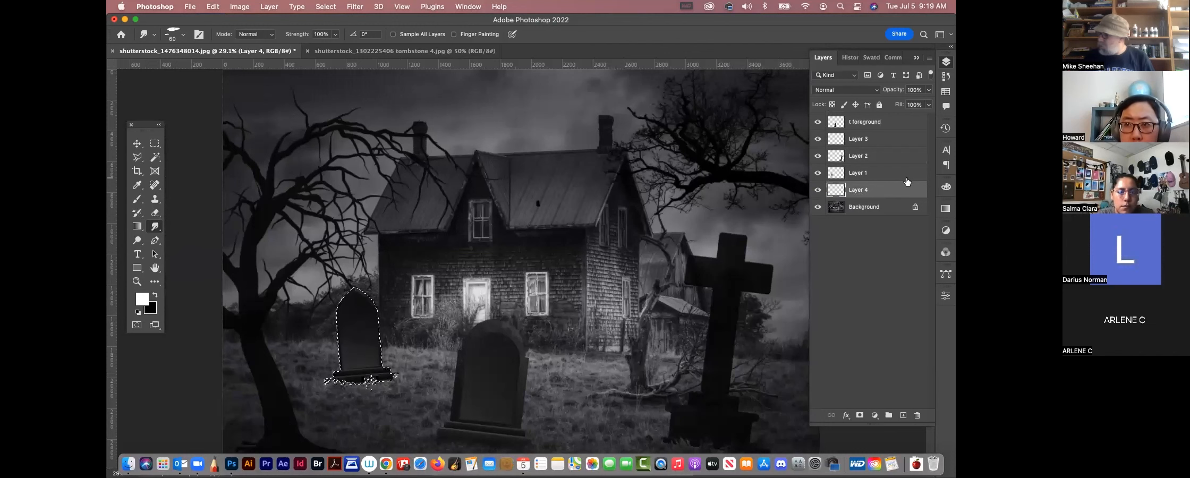
key(super+d)
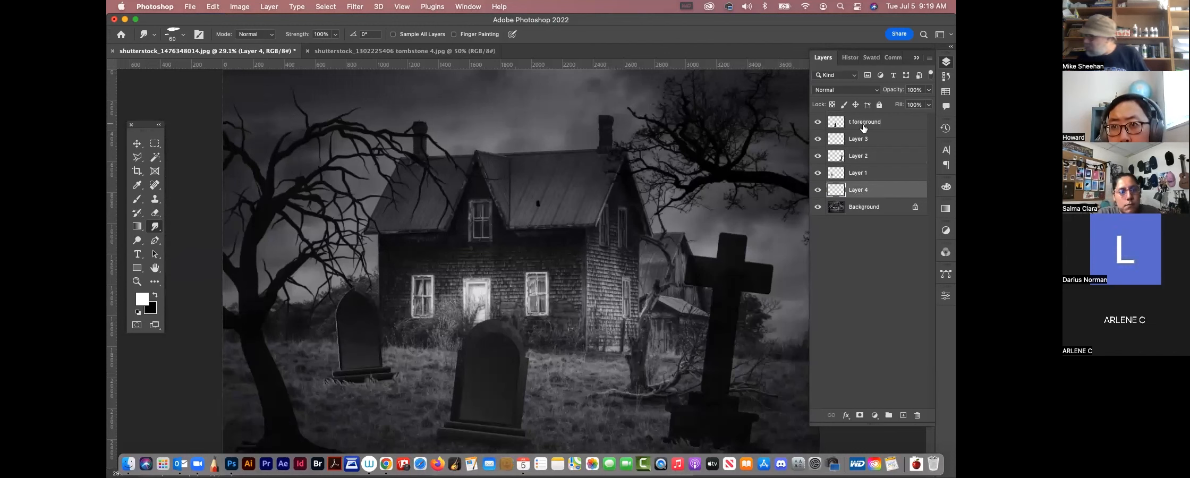
Load the outline of the small tombstone's white fill on Layer 4 as a selection and contract it.
super+click(836, 191)
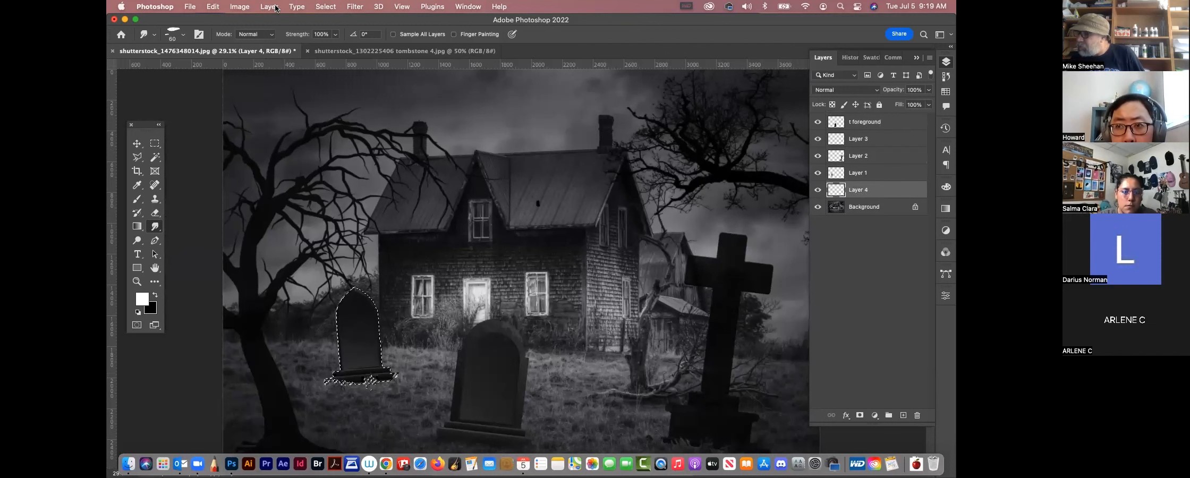
click(326, 6)
mouse_move(344, 164)
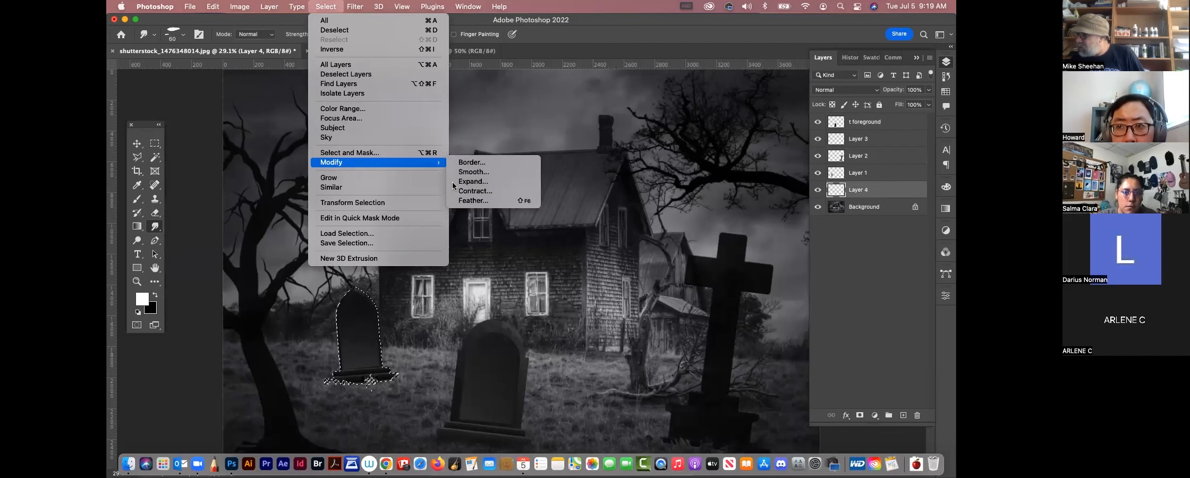
click(495, 192)
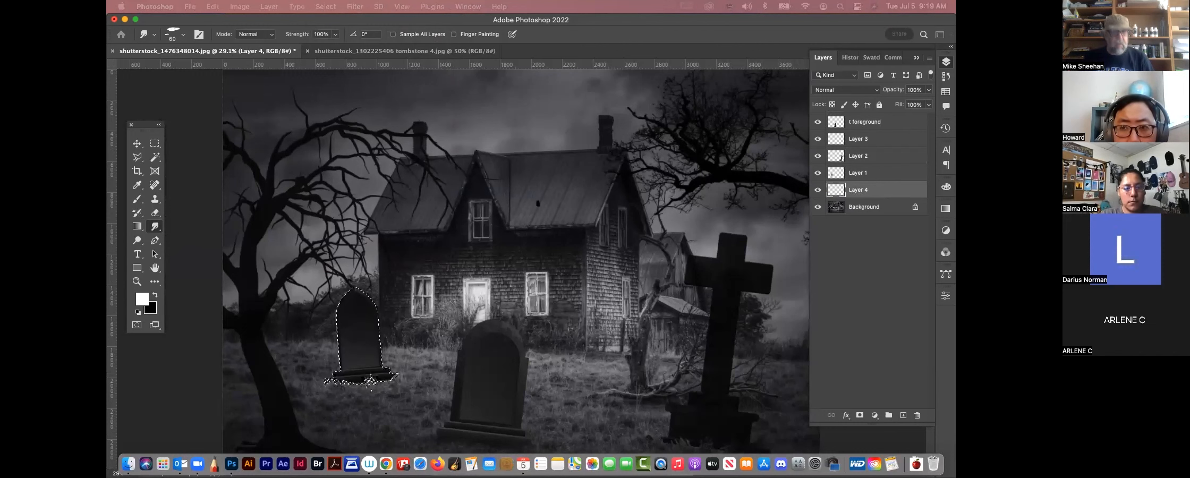
key(Return)
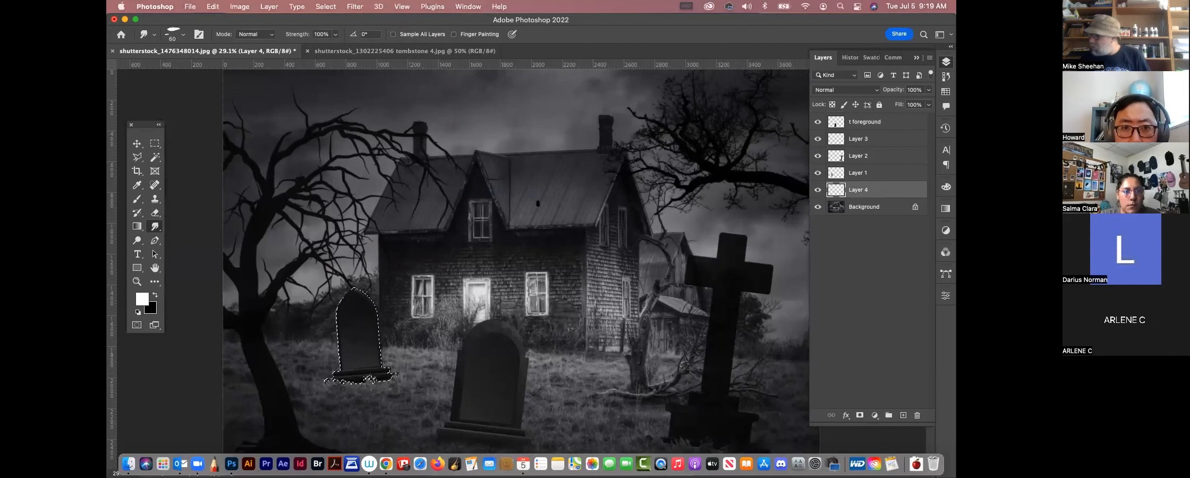
Fill the contracted selection on Layer 4 with white, deselect, and merge Layer 4 with Layer 1.
key(alt+BackSpace)
key(super+d)
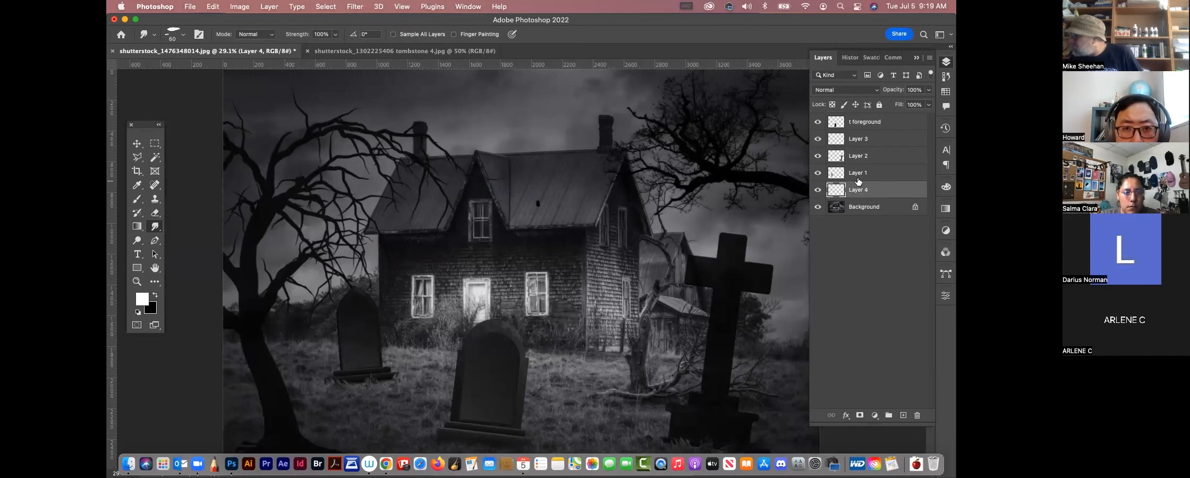
click(818, 173)
click(818, 173)
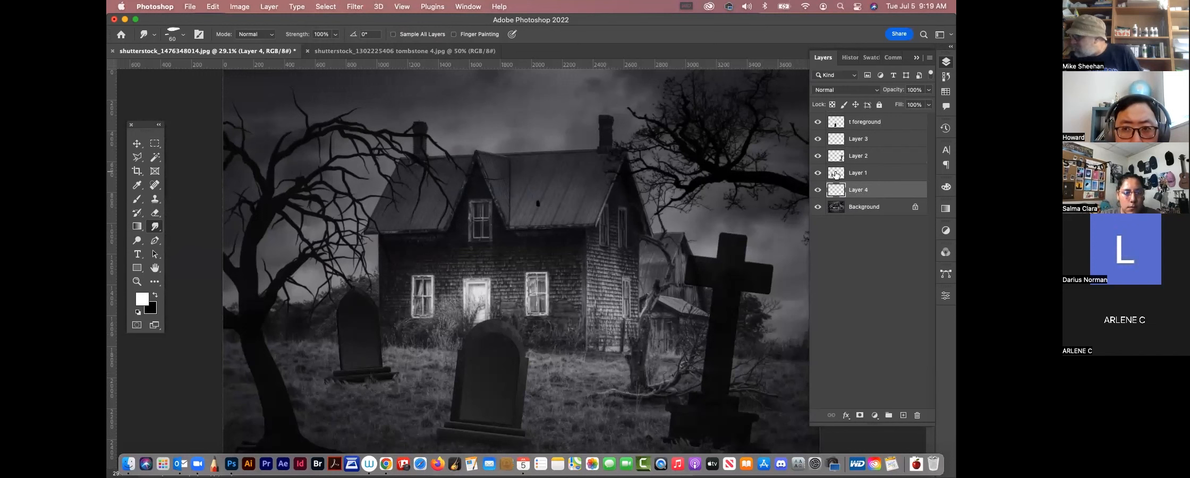
shift+click(879, 175)
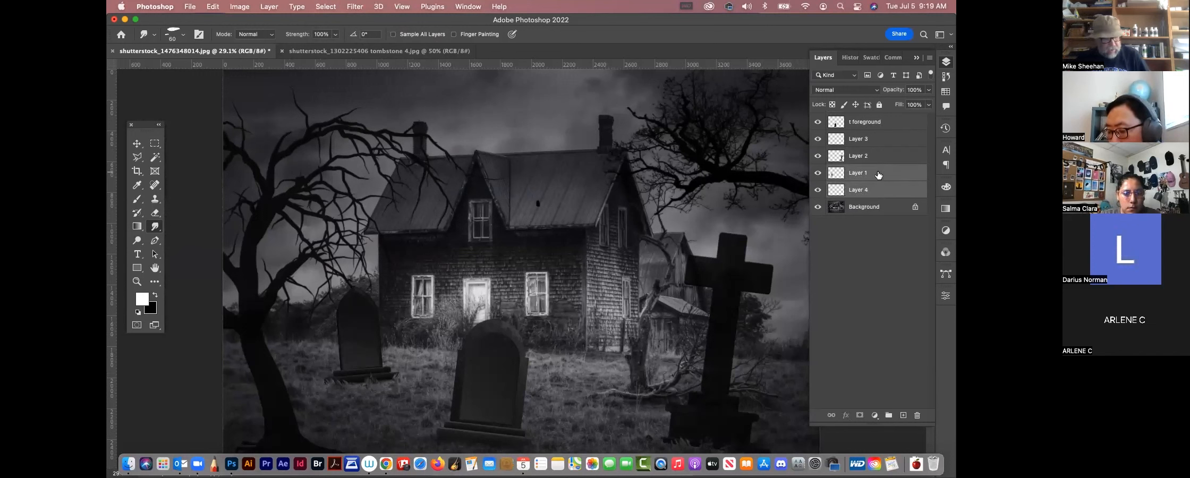
key(super+e)
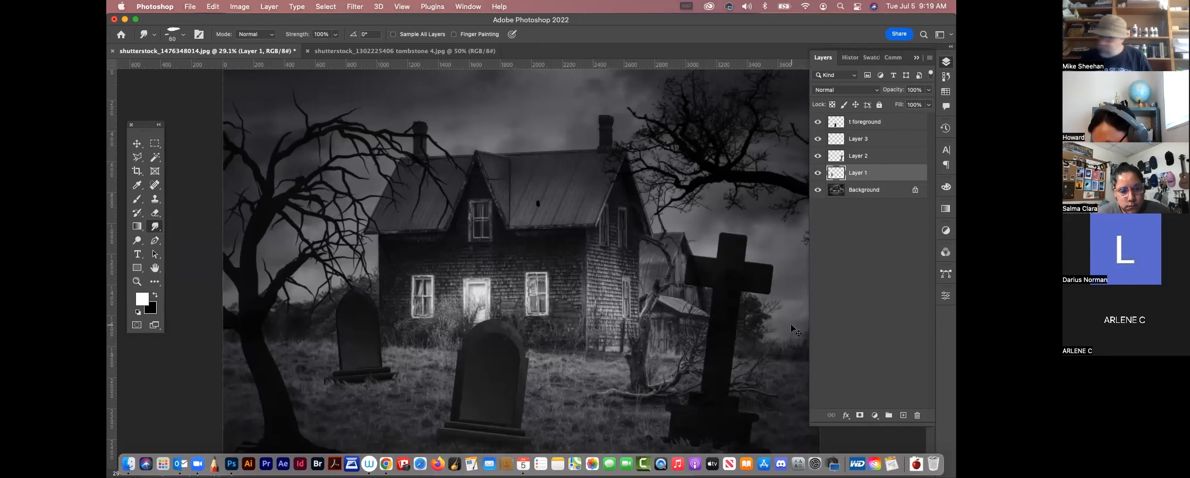
Darken the midtones of the small tombstone on Layer 1 slightly with a Levels adjustment.
key(super+minus)
click(137, 144)
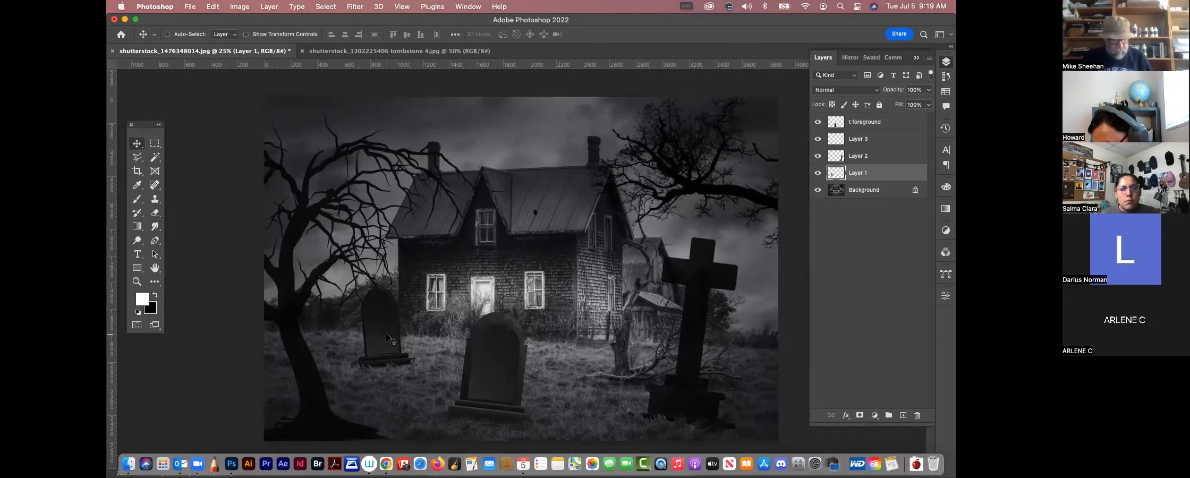
key(super+l)
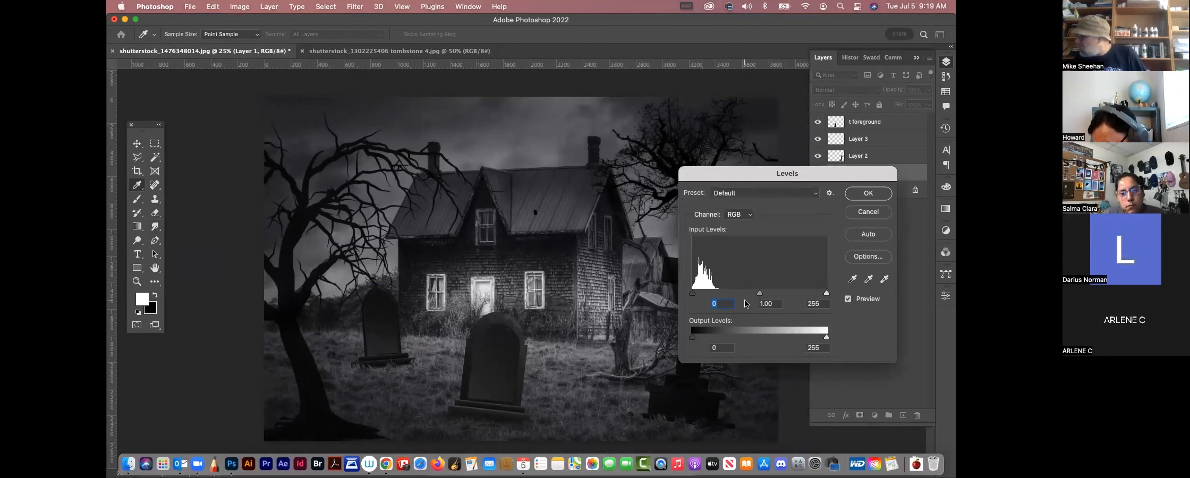
drag(760, 294, 765, 296)
click(868, 193)
key(v)
drag(697, 239, 661, 219)
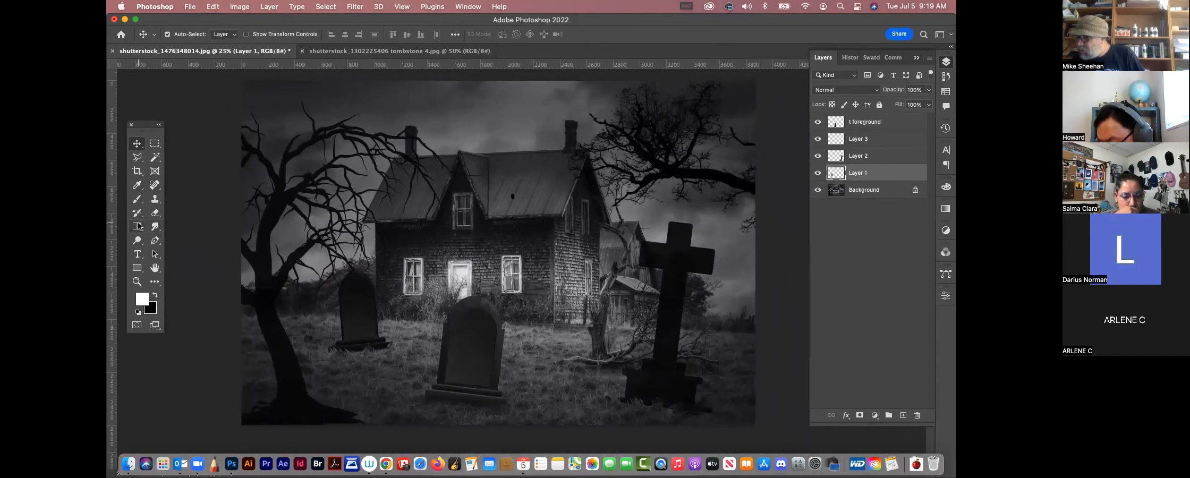
Add a new layer above the t foreground layer and clone grass around the base of the bare tree with the Clone Stamp.
click(154, 198)
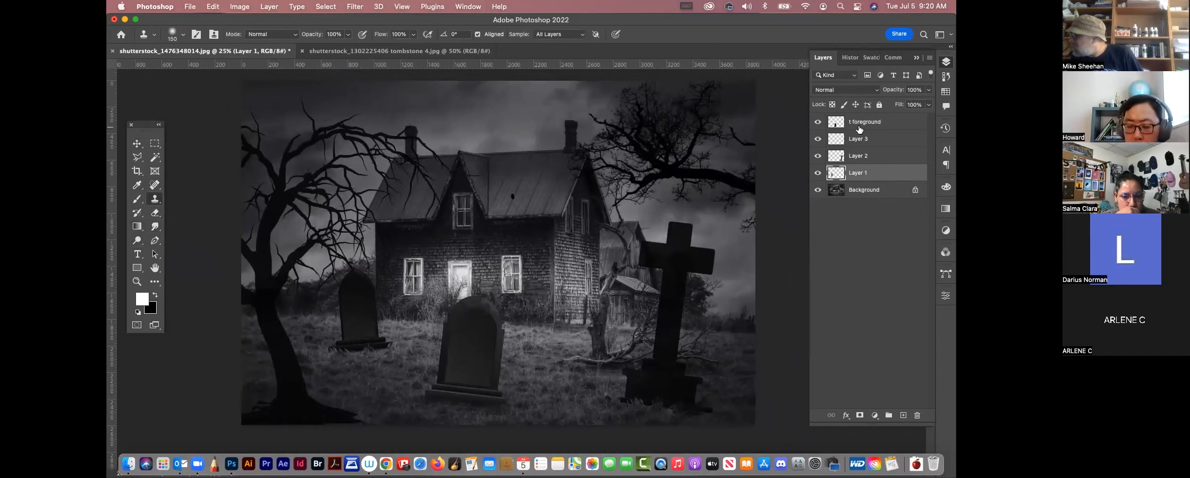
click(886, 121)
click(903, 415)
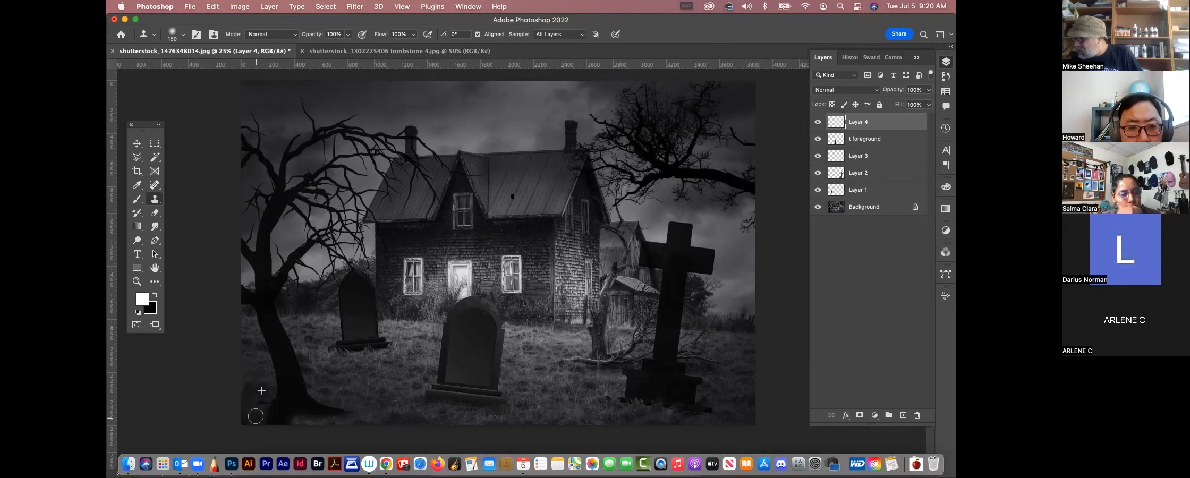
alt+click(278, 419)
click(274, 397)
click(336, 408)
click(357, 390)
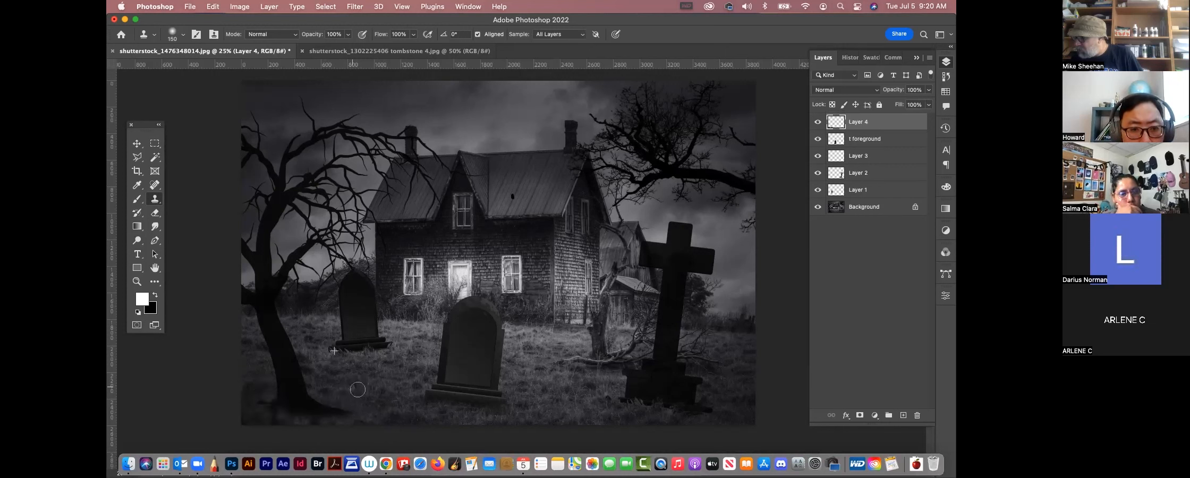
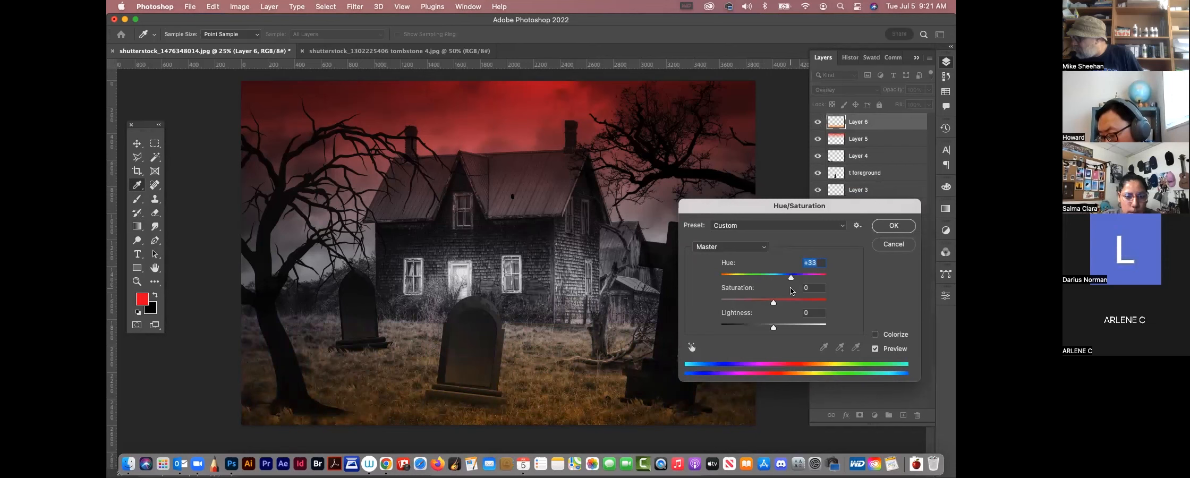
Apply the Hue/Saturation adjustment with a hue of +33 to the orange ground tint on Layer 6.
click(894, 226)
key(g)
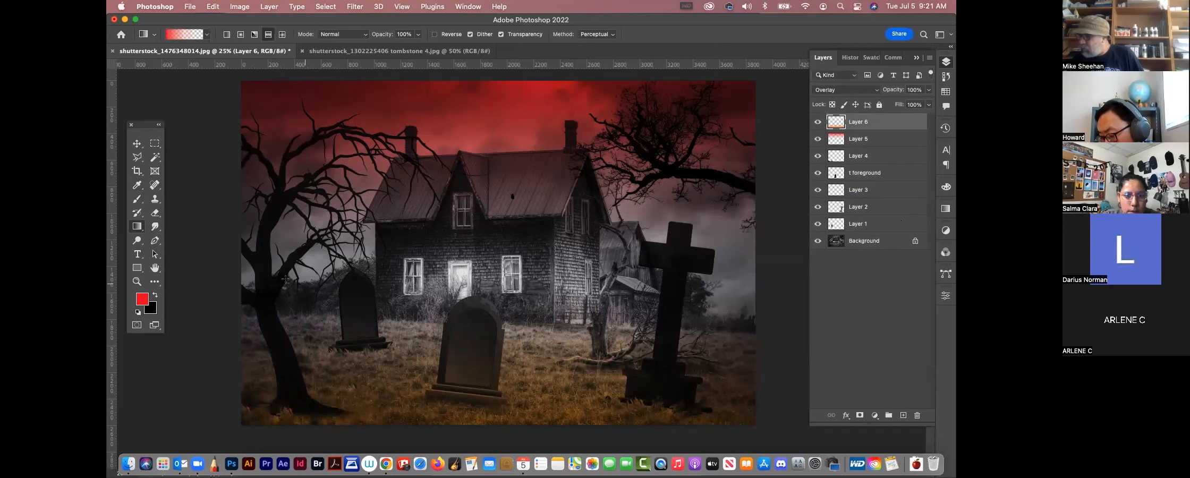
Select the two upper panes of the house's attic window with the Polygonal Lasso.
click(137, 282)
drag(478, 197, 523, 267)
key(l)
click(352, 192)
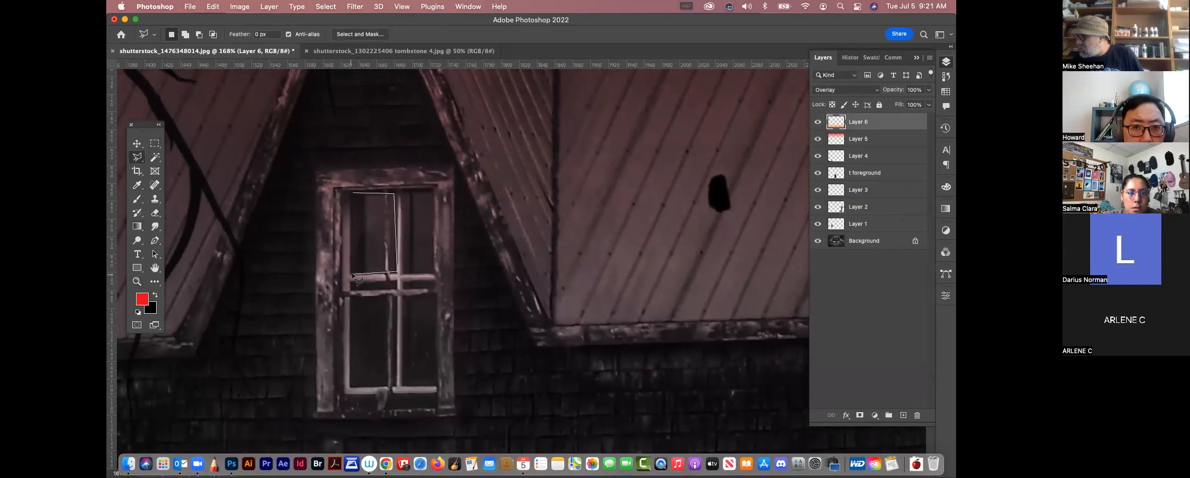
click(353, 193)
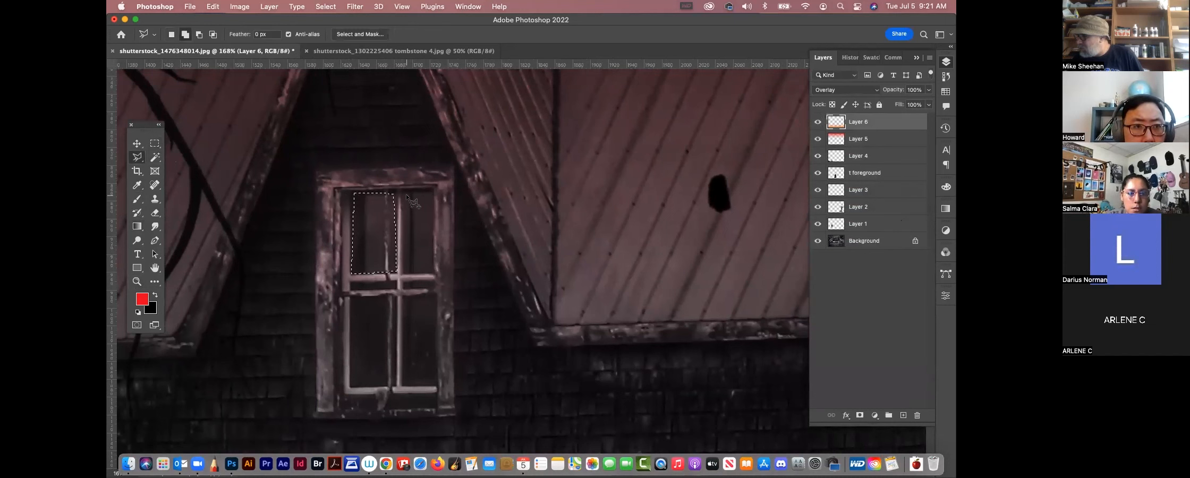
click(432, 195)
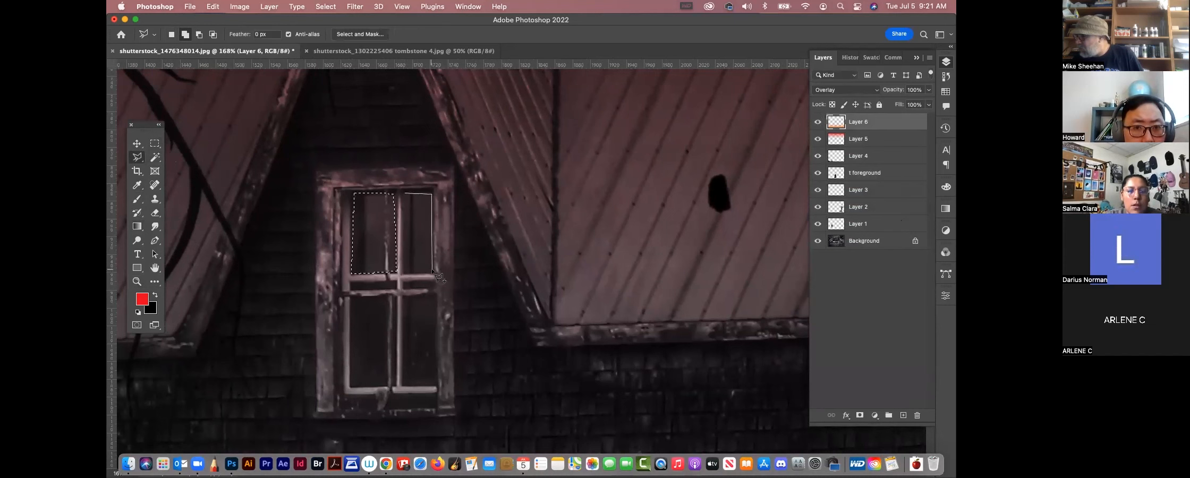
click(405, 194)
key(super+d)
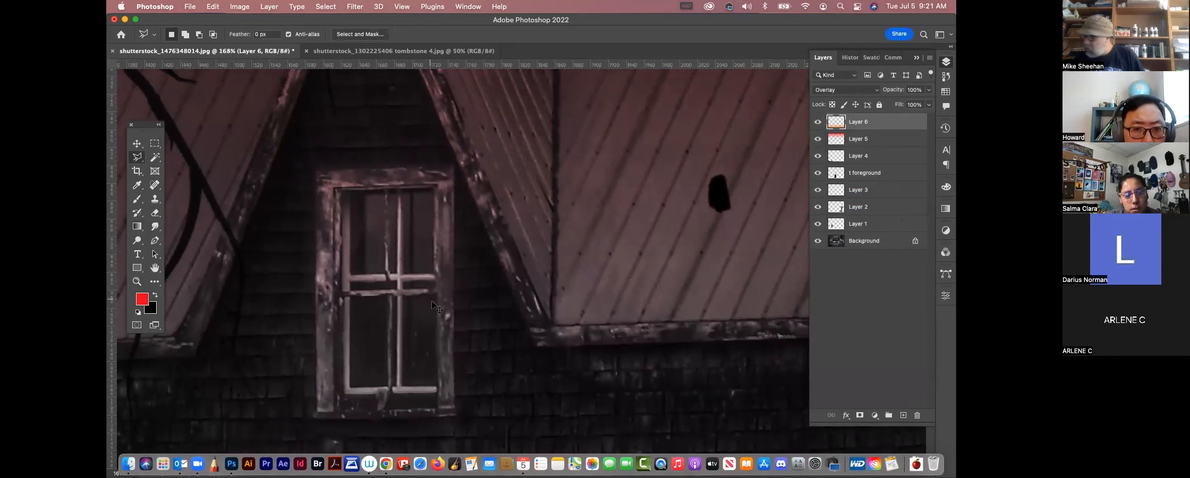
key(super+z)
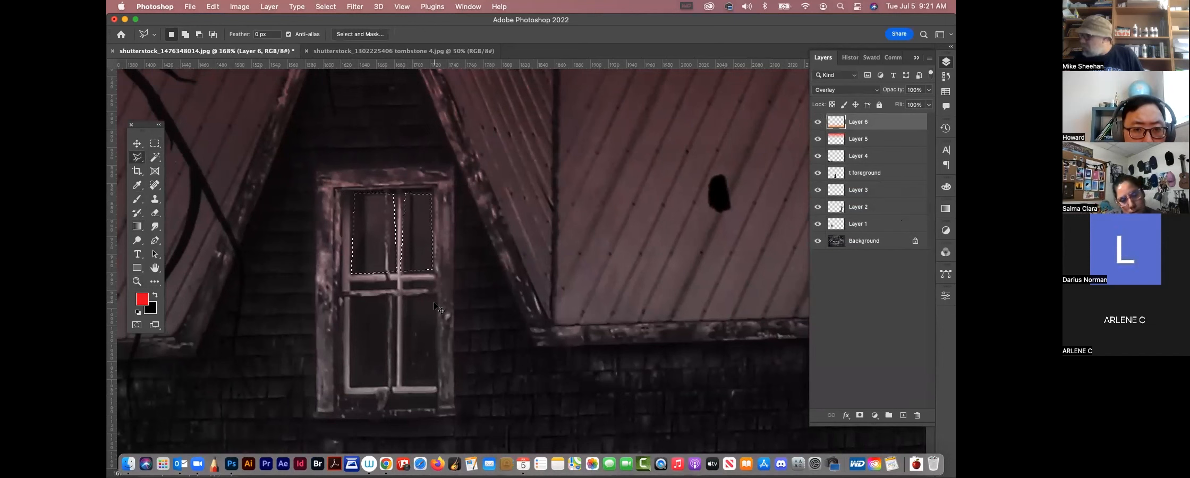
Add the two lower panes of the attic window to the selection.
shift+click(353, 297)
click(395, 298)
click(395, 384)
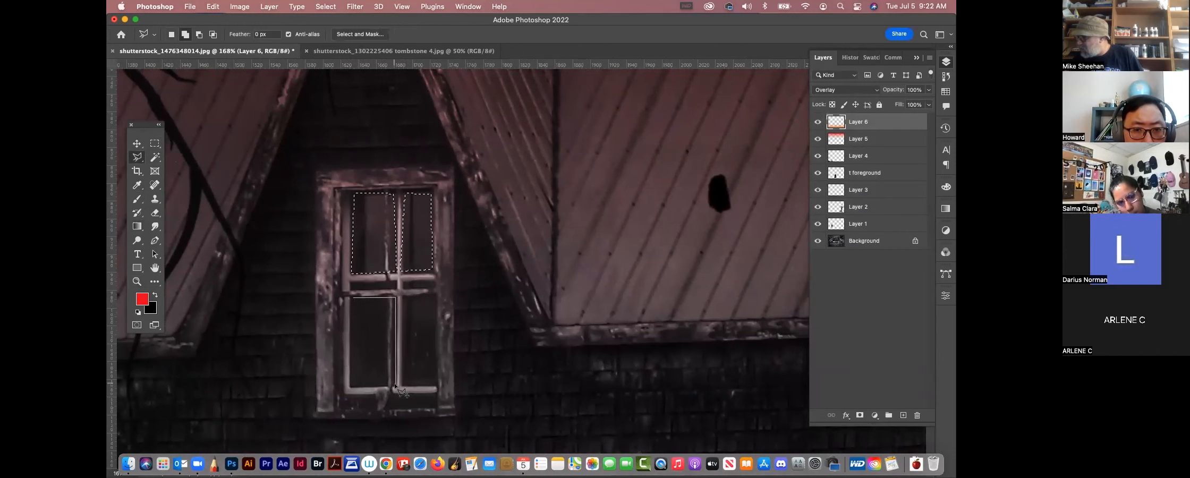
click(352, 386)
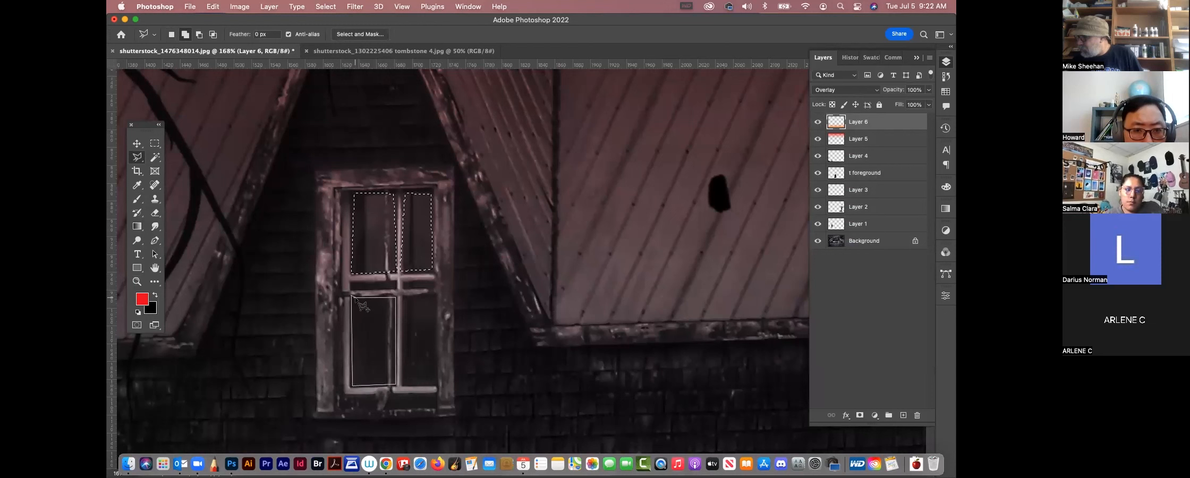
shift+click(354, 299)
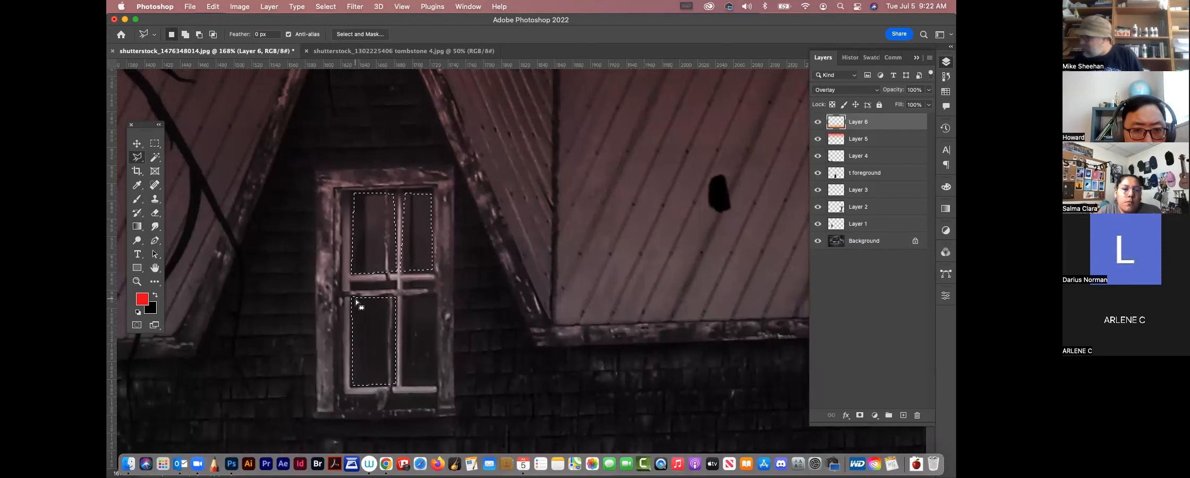
shift+click(400, 296)
click(437, 297)
click(438, 387)
click(404, 387)
click(403, 297)
Add a new layer above Layer 6 and name it window.
click(903, 416)
double_click(858, 123)
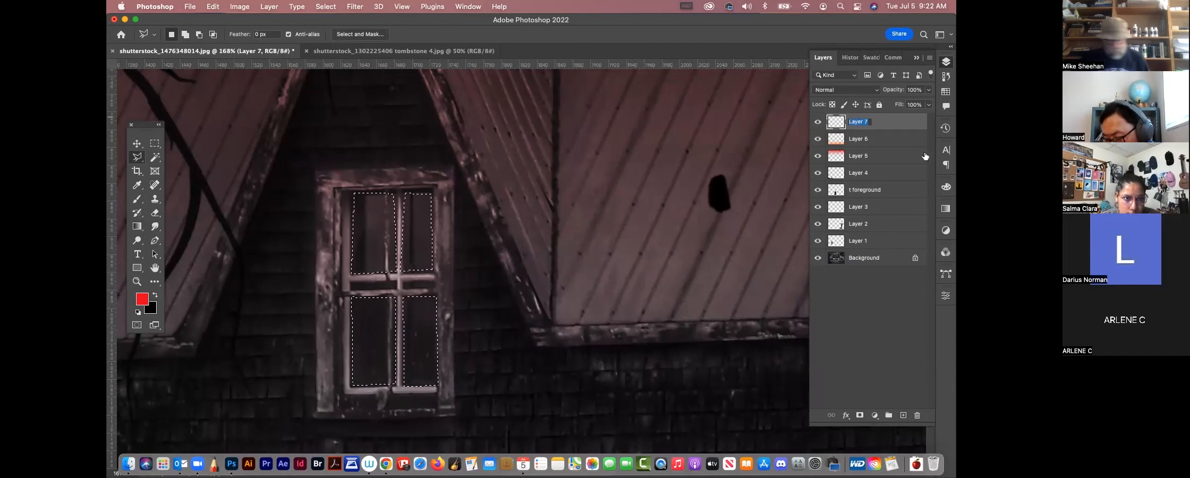
text(window)
key(Return)
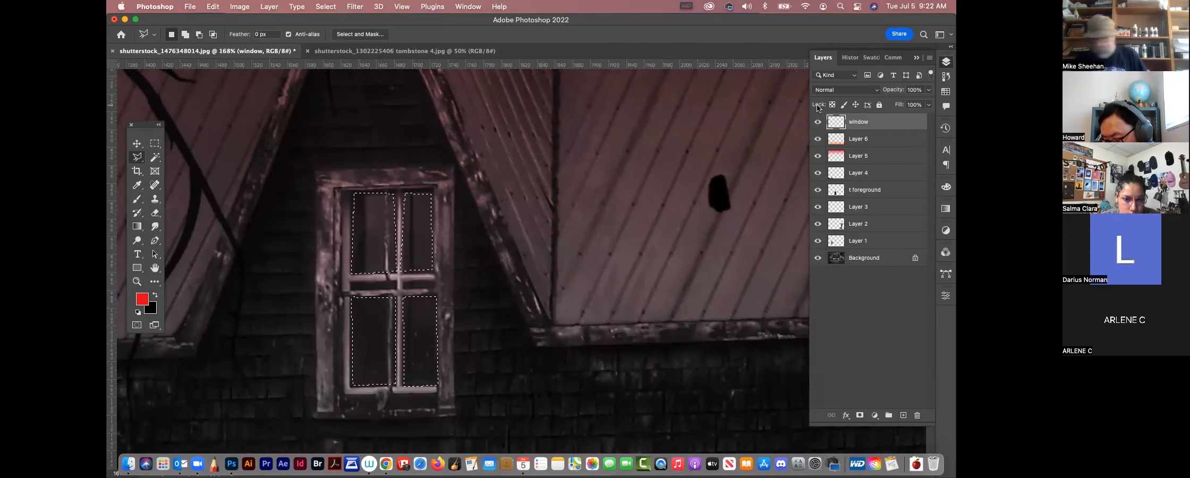
Choose the orange swatch as the foreground color and fill the selected attic window panes on the window layer.
key(super+minus)
key(super+minus)
key(super+minus)
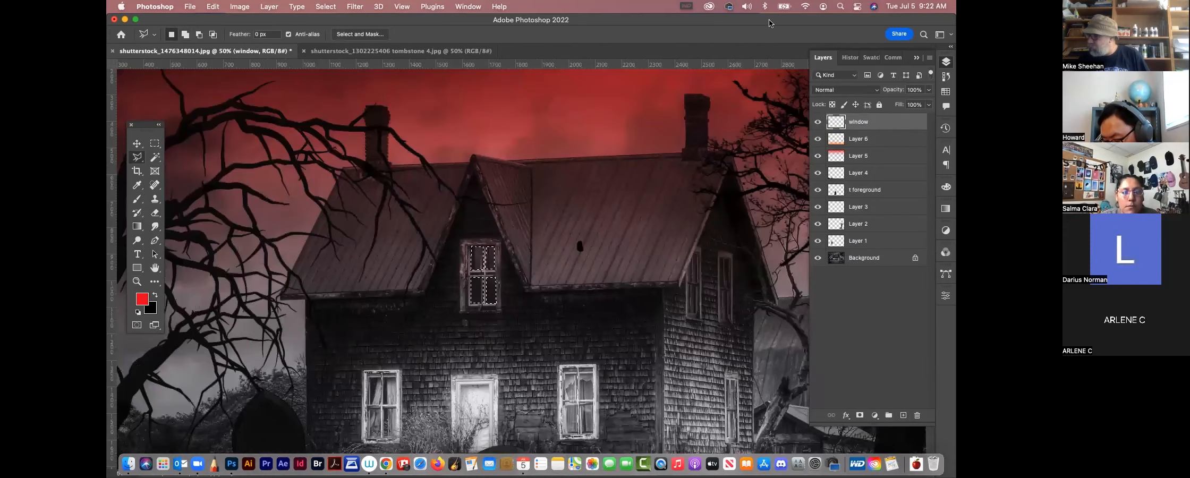
click(946, 92)
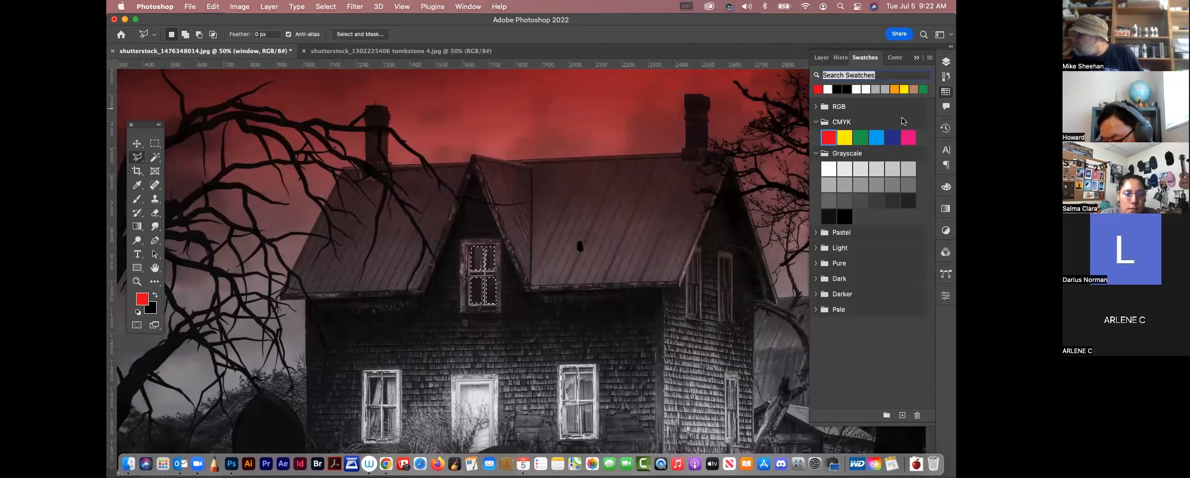
click(896, 89)
click(946, 62)
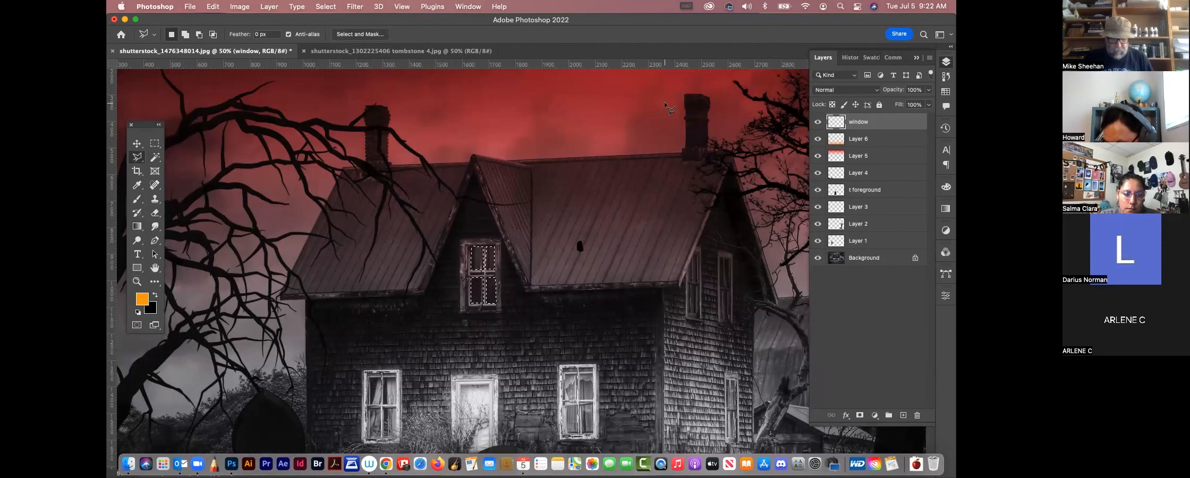
key(alt+BackSpace)
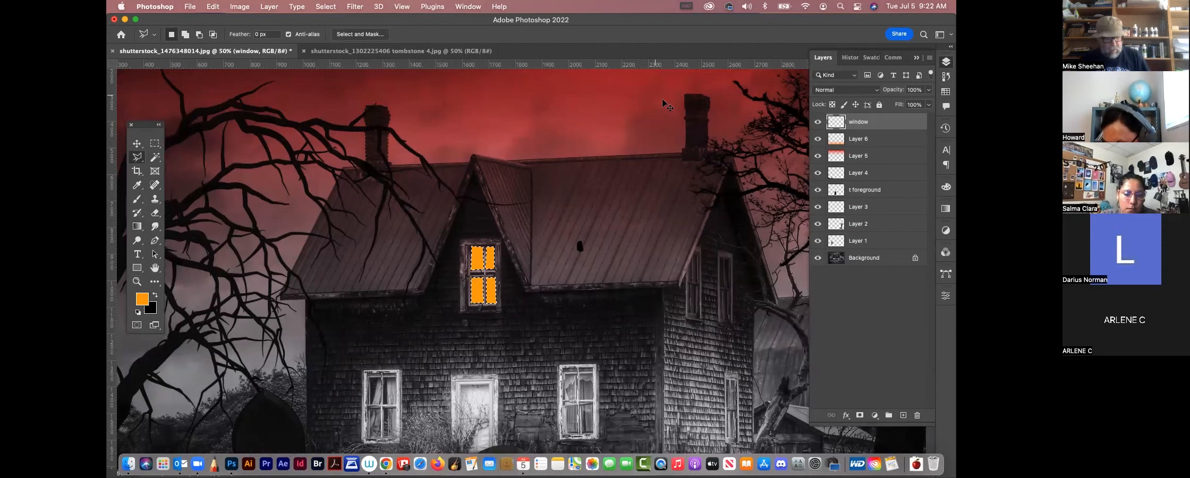
Set the window layer's blend mode to Saturation and adjust its hue to +6 and saturation to -63.
click(854, 90)
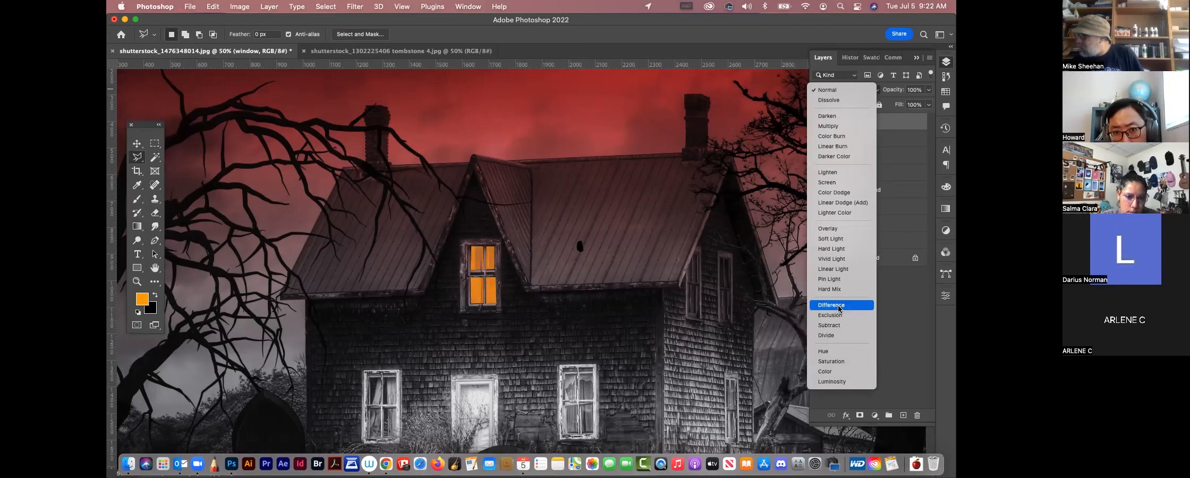
click(853, 362)
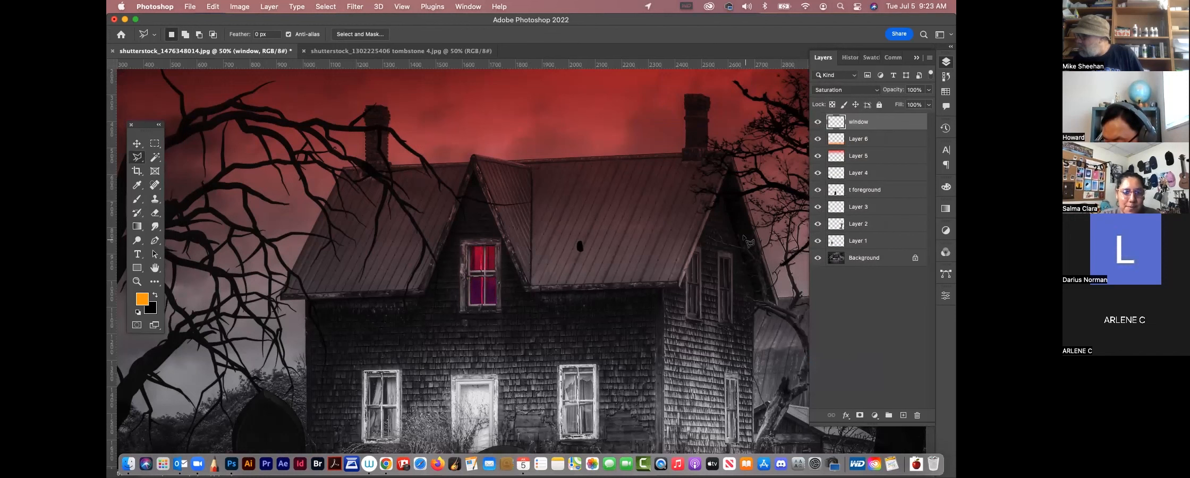
key(super+u)
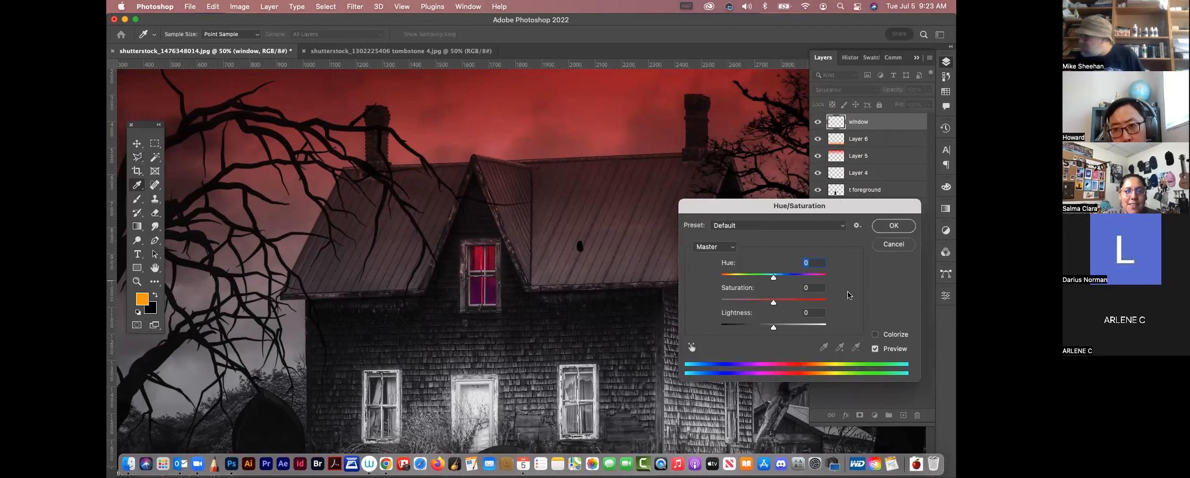
drag(774, 303, 744, 305)
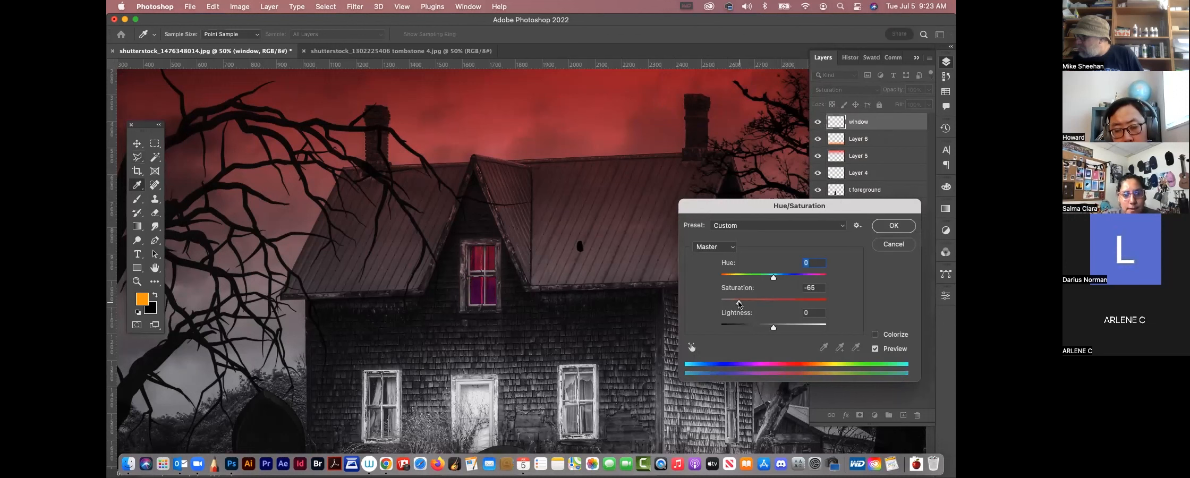
mouse_move(772, 279)
mouse_down()
mouse_move(717, 282)
mouse_move(781, 273)
mouse_up()
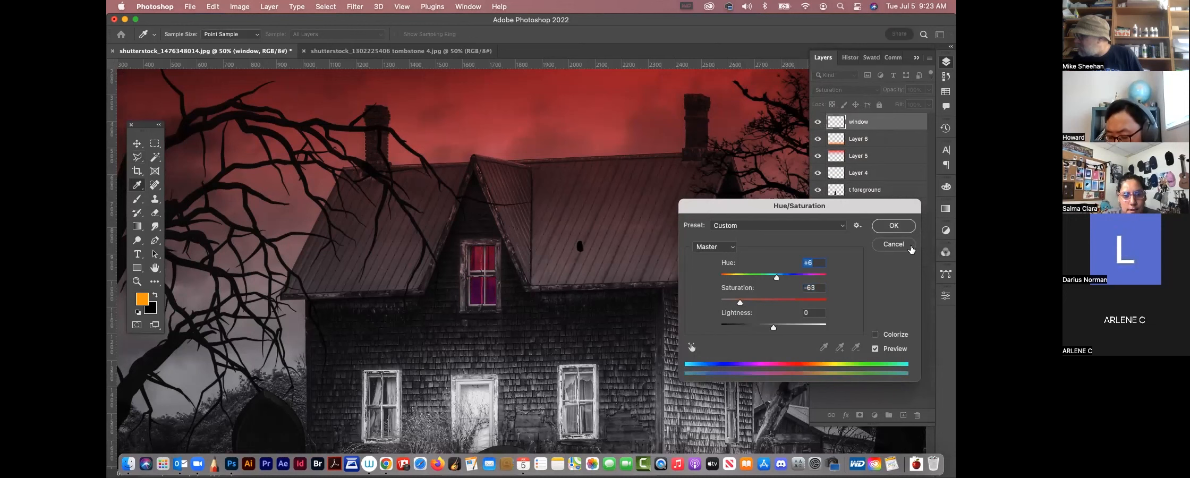
click(894, 226)
key(l)
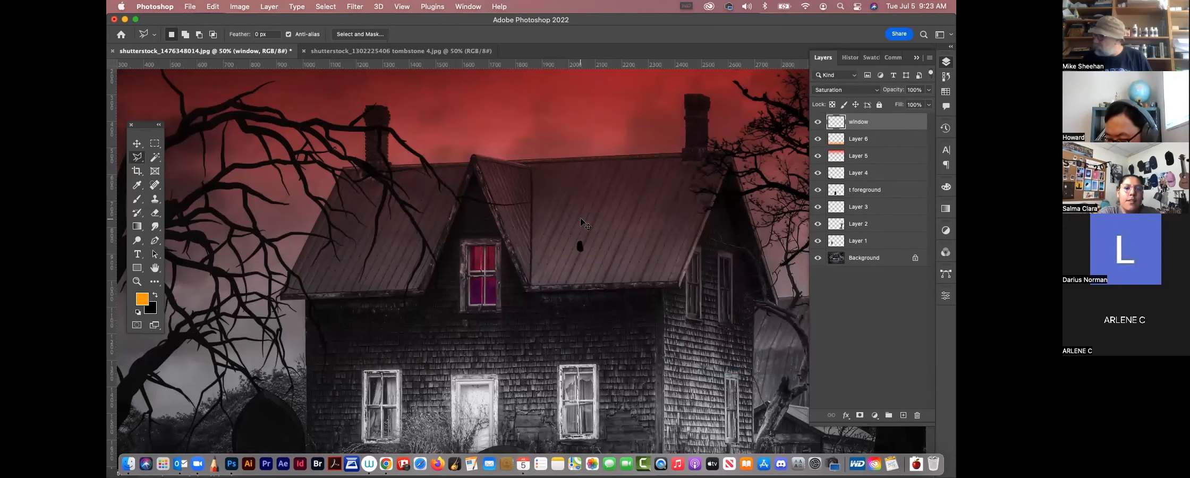
key(super+equal)
key(super+minus)
key(super+minus)
key(super+minus)
key(super+u)
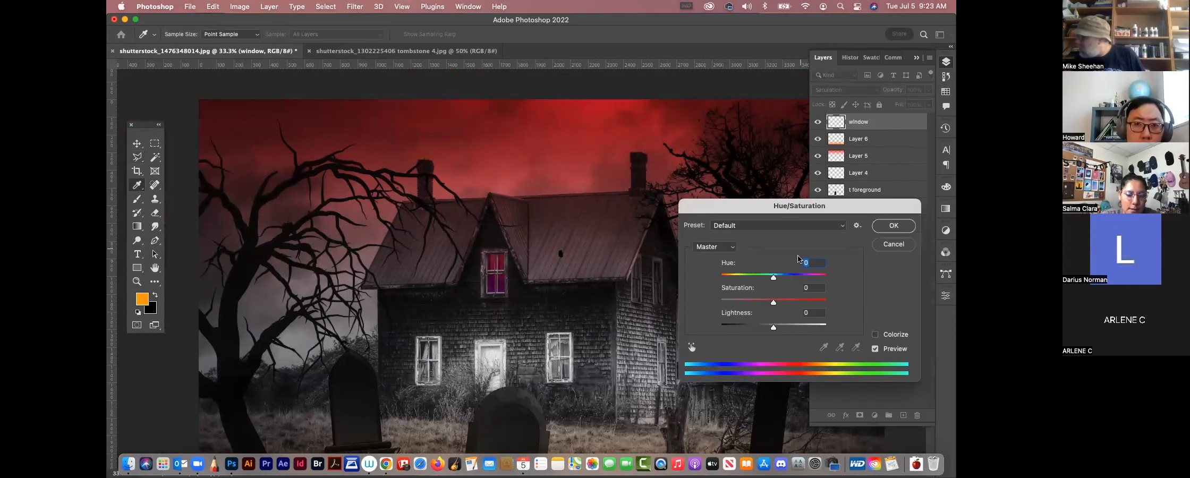
mouse_move(773, 276)
mouse_down()
mouse_move(728, 277)
mouse_move(761, 278)
mouse_up()
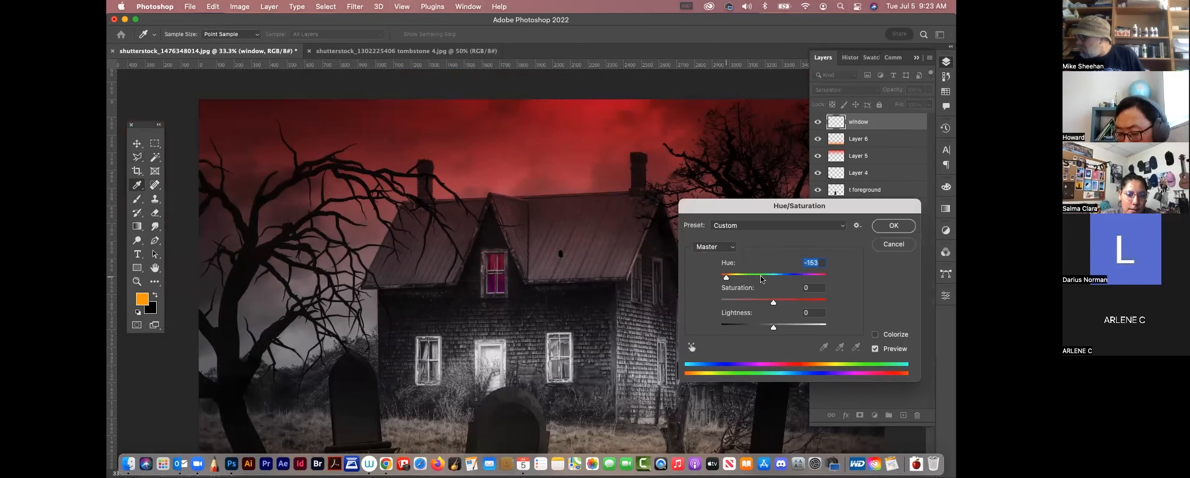
click(894, 244)
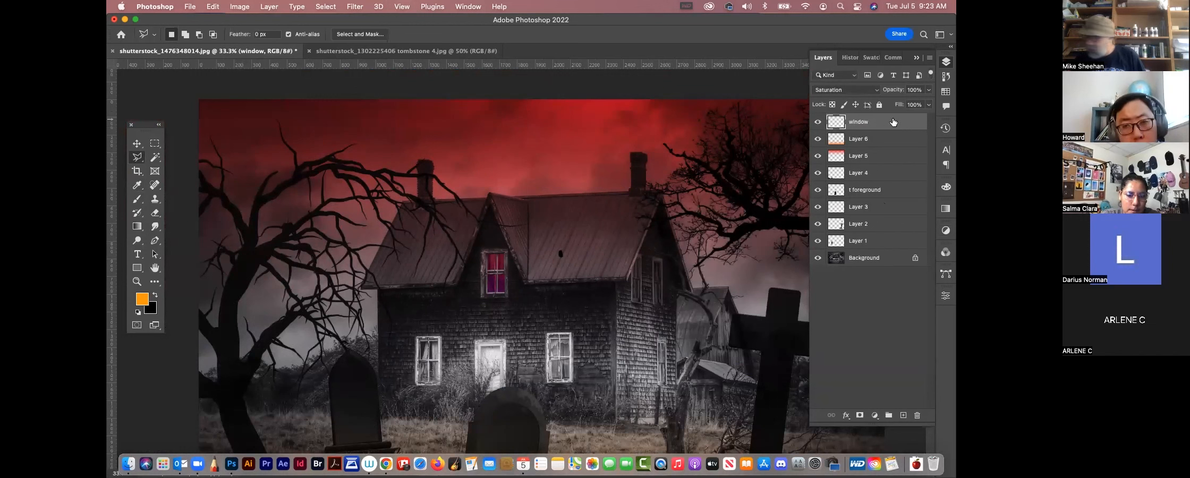
Load the window layer's orange panes as a selection and change the layer's blend mode to Color Dodge.
super+click(836, 122)
click(848, 90)
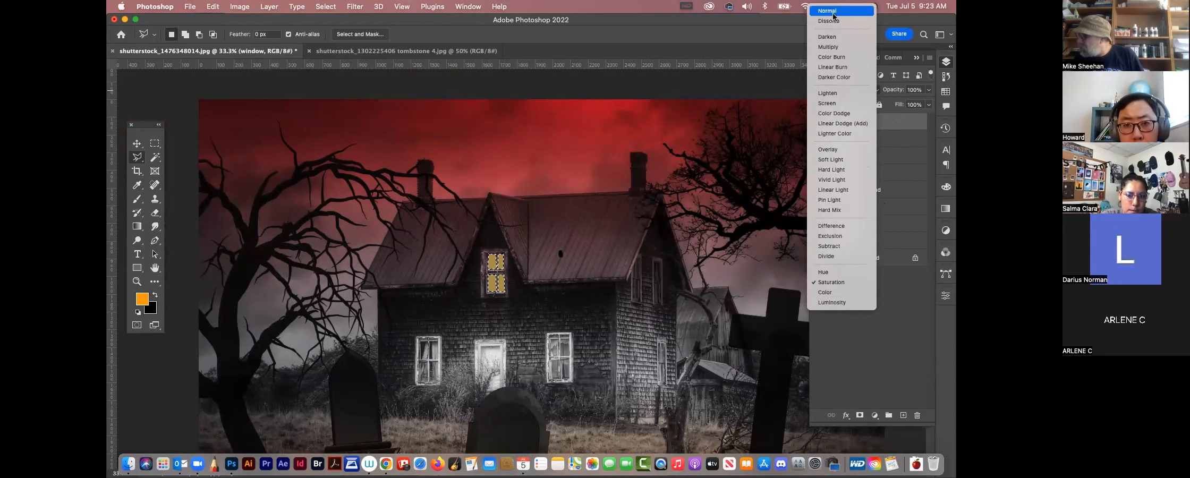
click(833, 13)
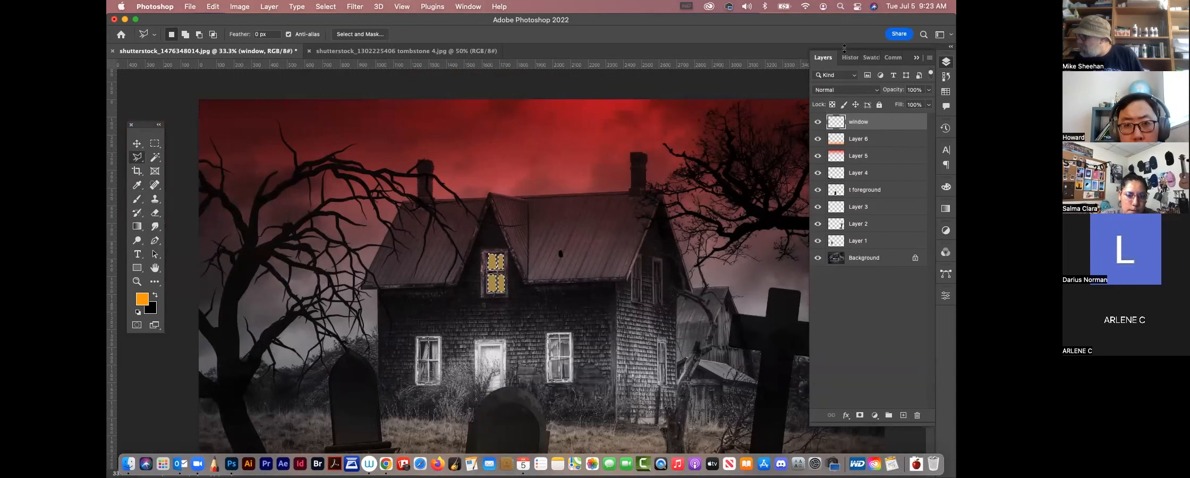
click(856, 90)
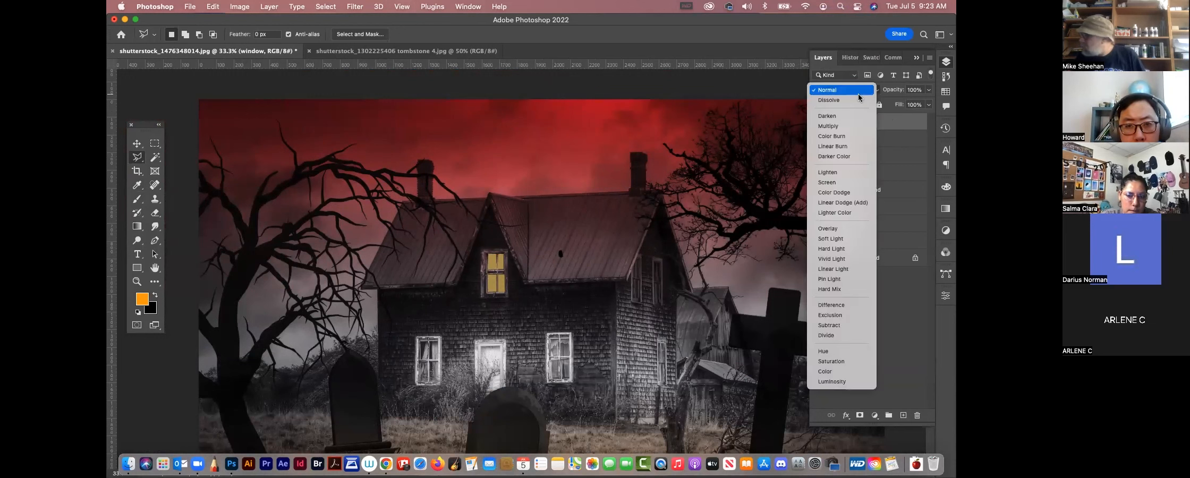
click(834, 192)
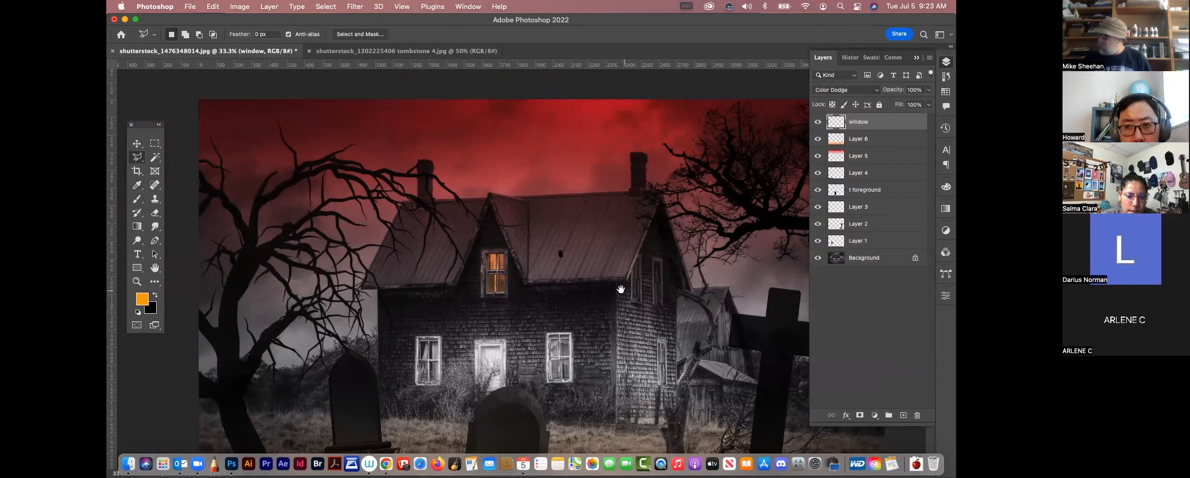
Outline the tall upper window nearest the dead tree on the house's side wall with the Polygonal Lasso.
drag(621, 289, 640, 248)
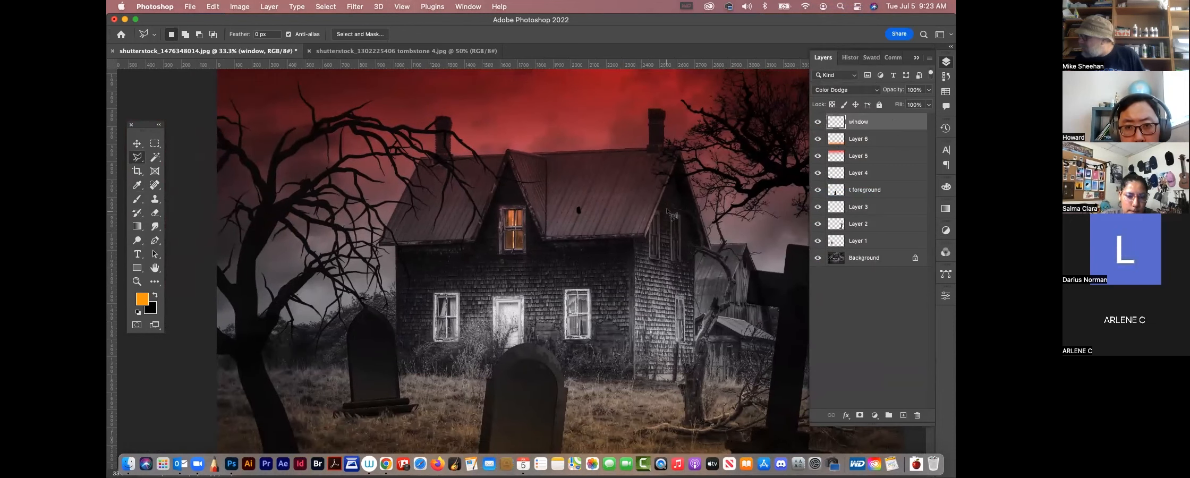
key(z)
drag(666, 237, 705, 297)
drag(676, 263, 596, 258)
click(138, 157)
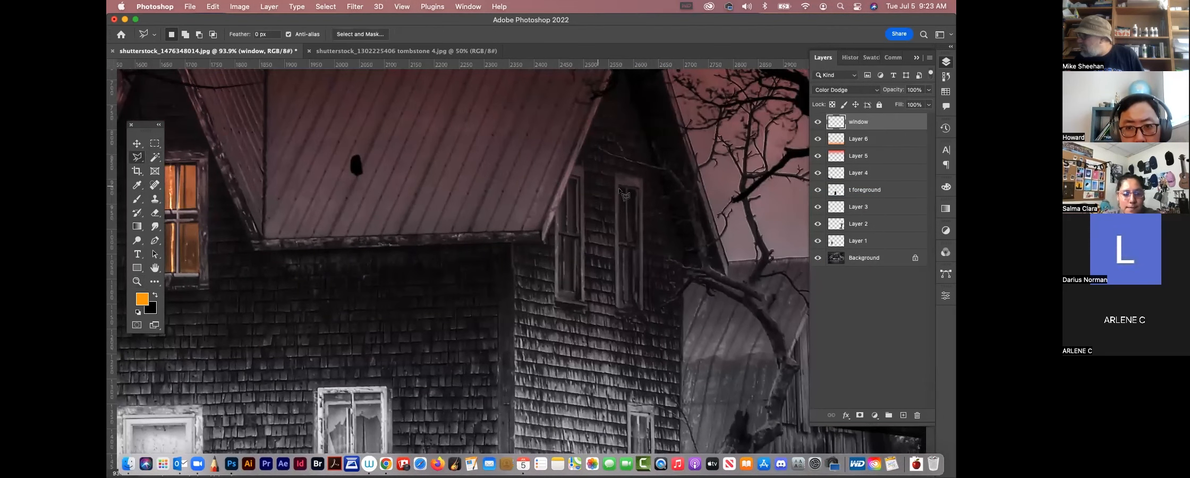
click(639, 188)
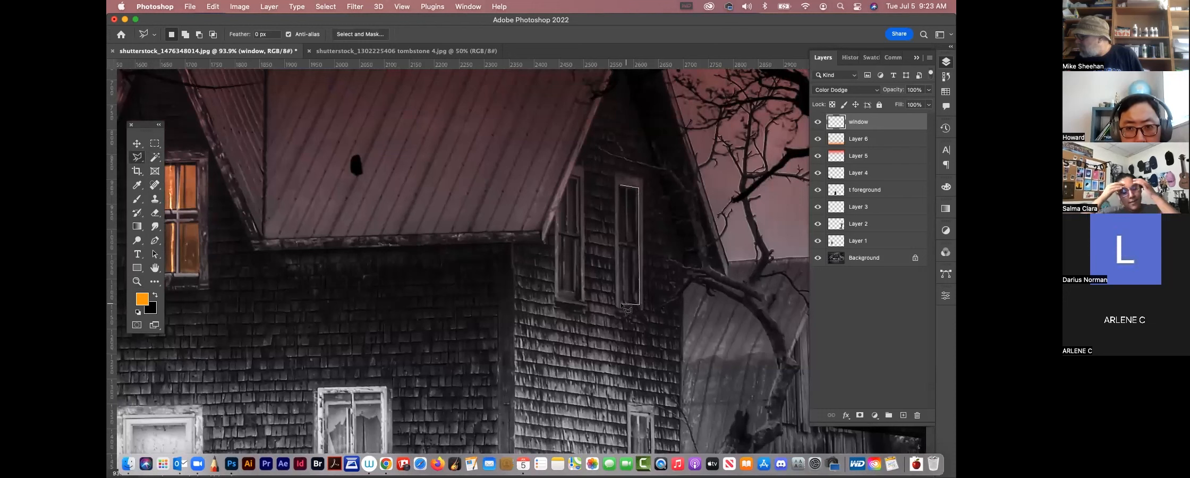
click(621, 187)
Add the neighbouring tall window beside the roof edge to the selection.
key(shift)
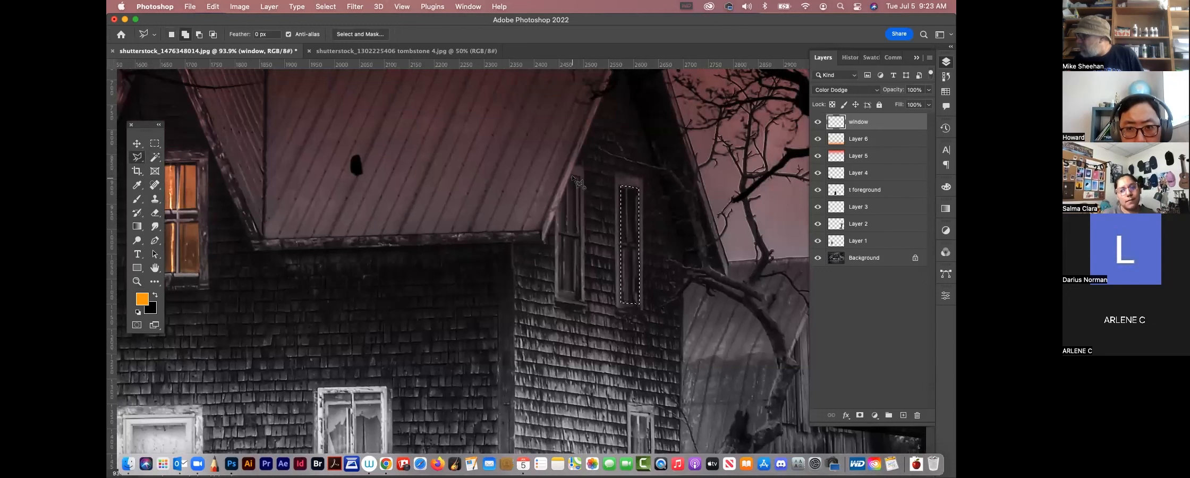
click(582, 180)
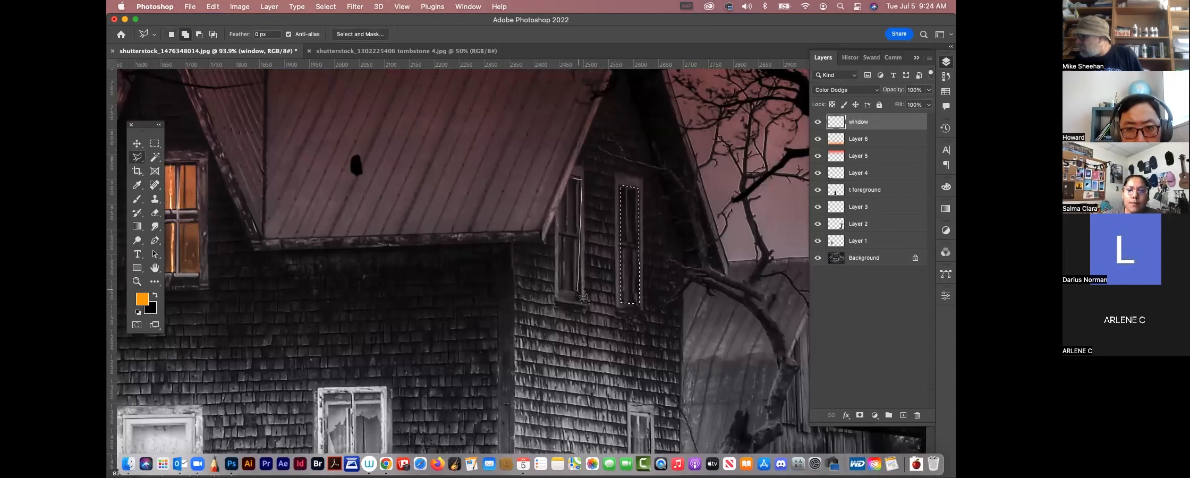
click(561, 290)
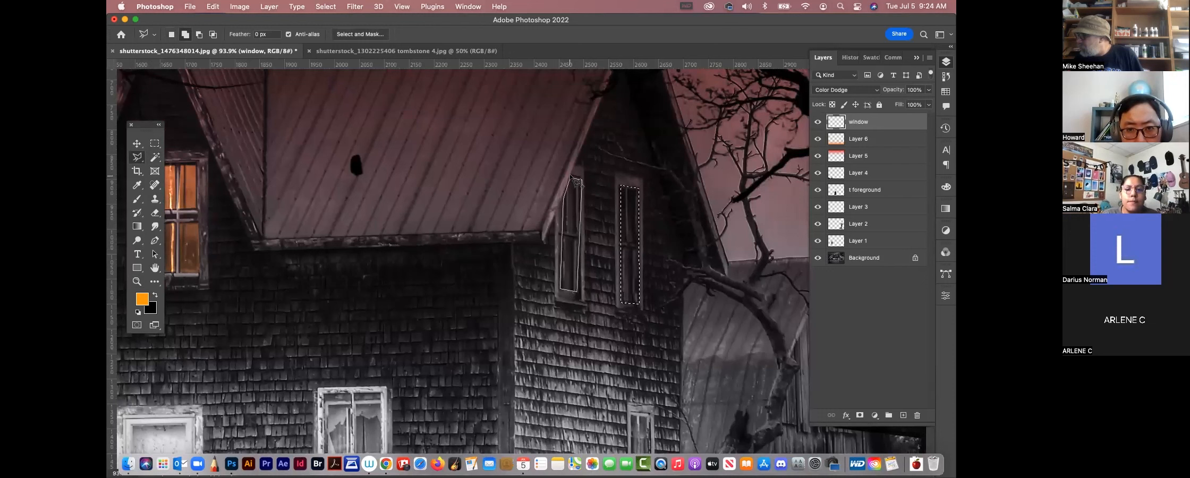
click(575, 182)
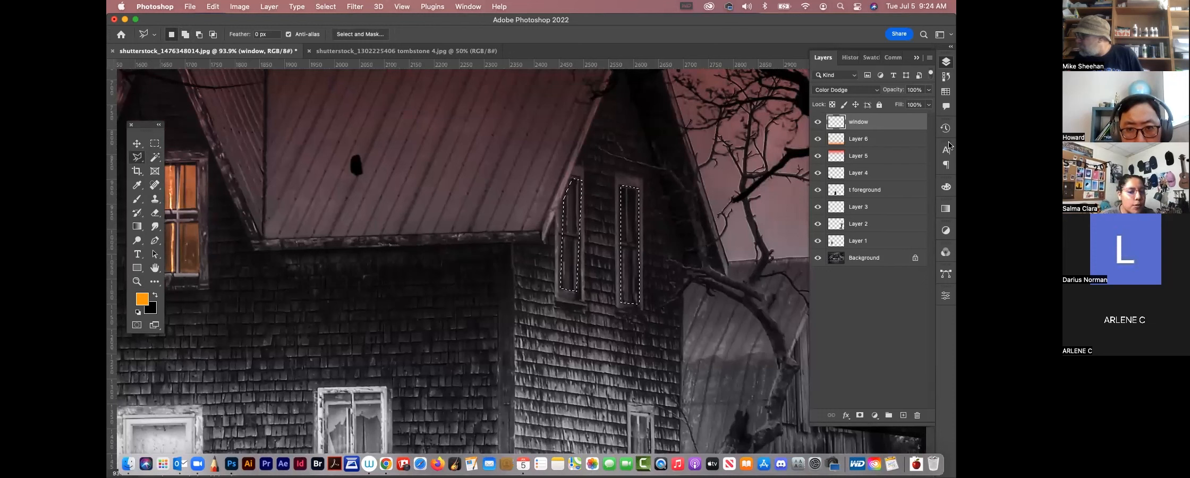
Create a new layer above the window layer, fill the two selected side windows with orange, and deselect.
click(904, 415)
key(alt+BackSpace)
key(super+d)
Set the blend mode of the side windows' orange layer to Soft Light.
click(859, 90)
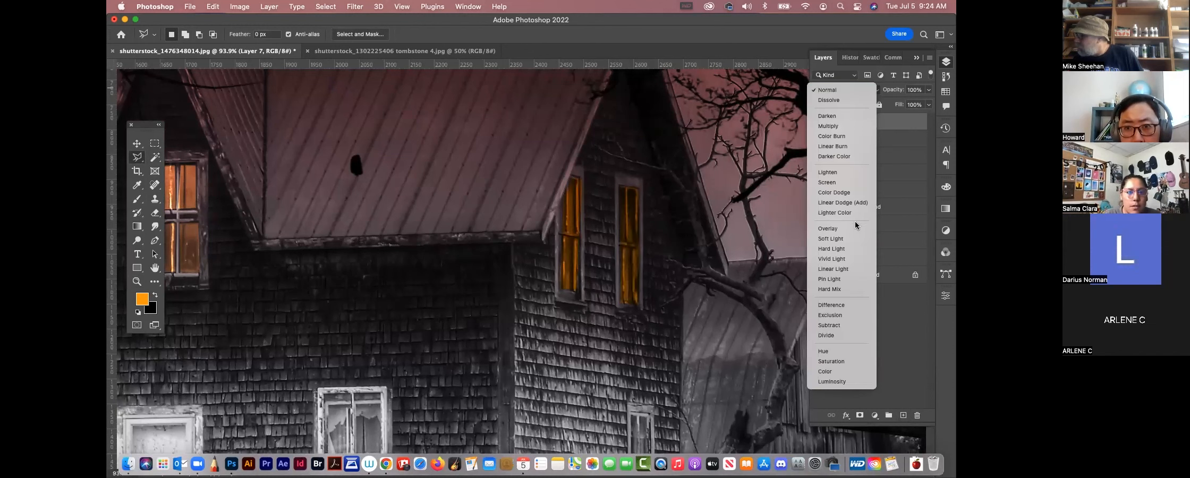
click(832, 239)
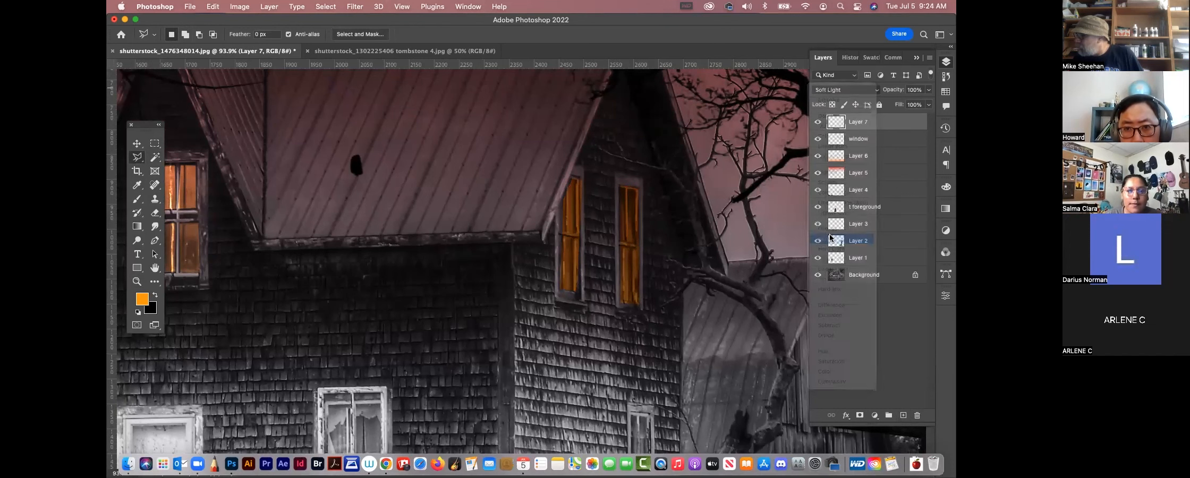
key(super+minus)
key(super+minus)
key(super+minus)
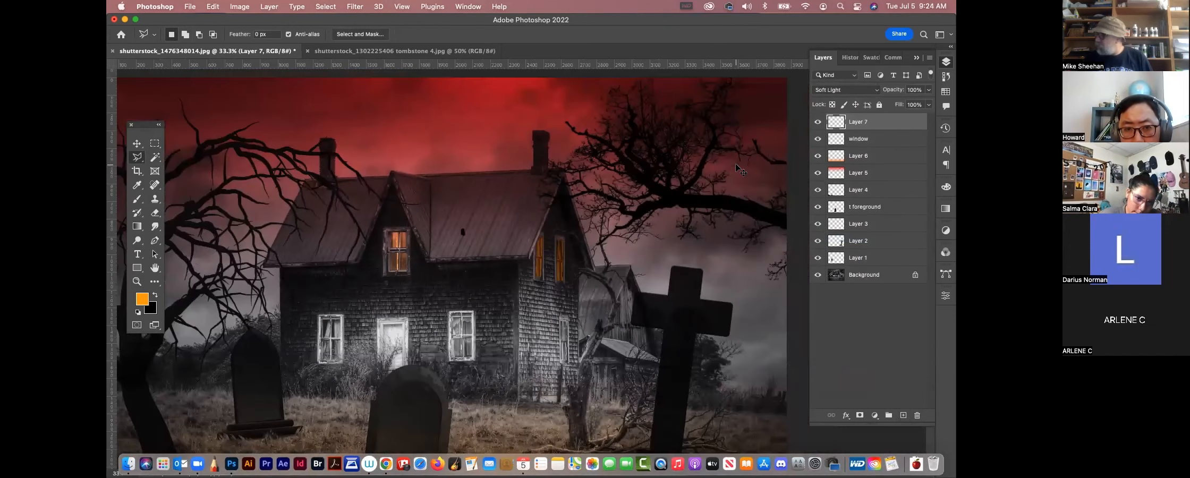
Choose the Pencil Sketch 2 brush at 15 px for detailing the attic window.
click(137, 282)
drag(386, 243, 477, 278)
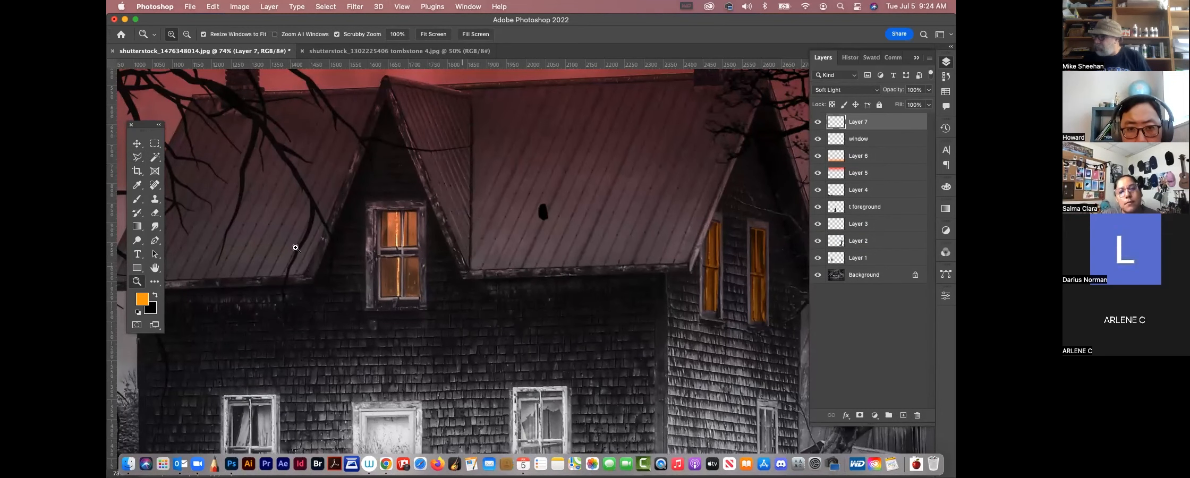
click(141, 200)
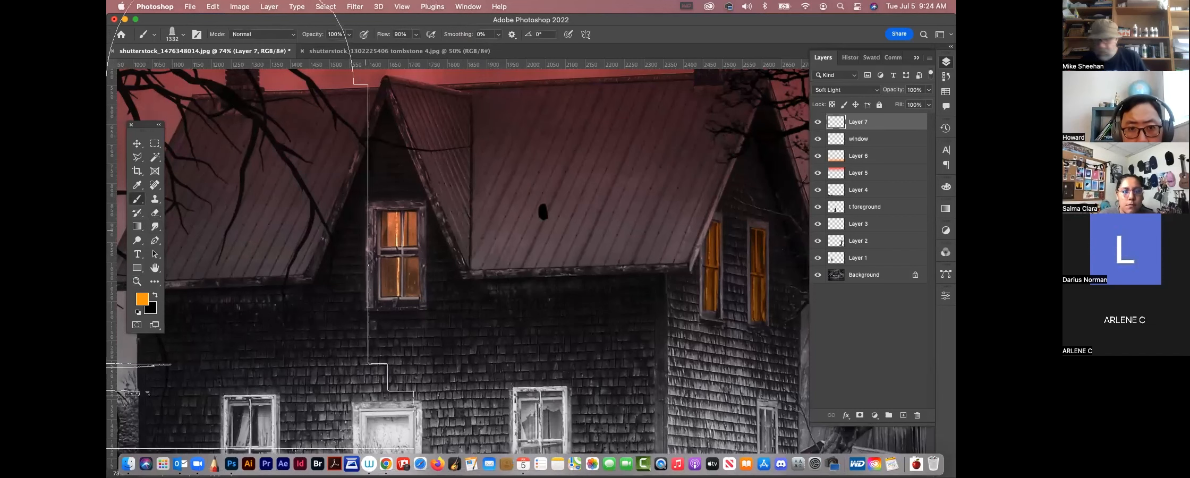
click(185, 36)
drag(398, 346, 420, 39)
click(176, 168)
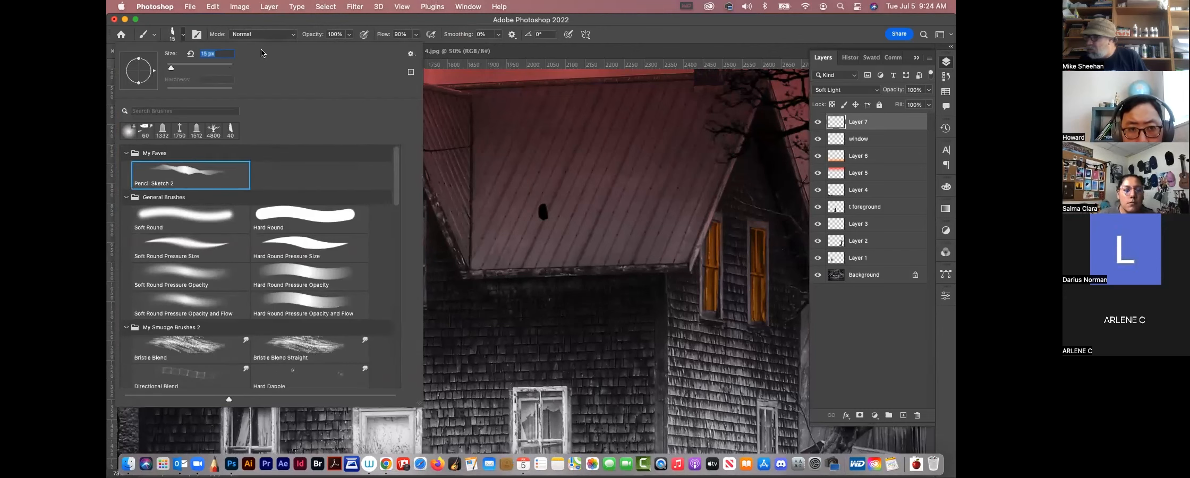
click(246, 20)
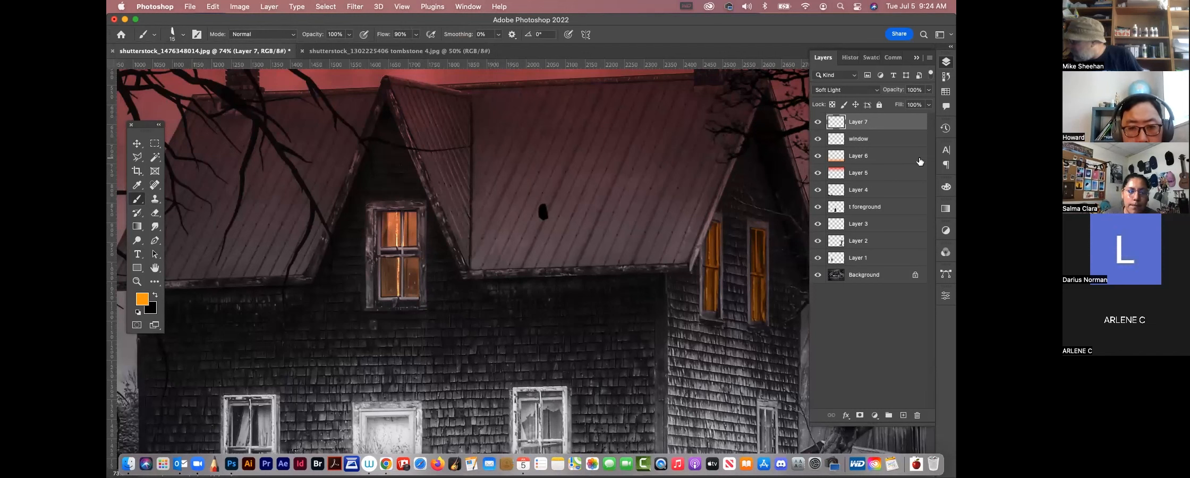
Add three new layers above Layer 7.
click(904, 416)
click(904, 415)
click(904, 416)
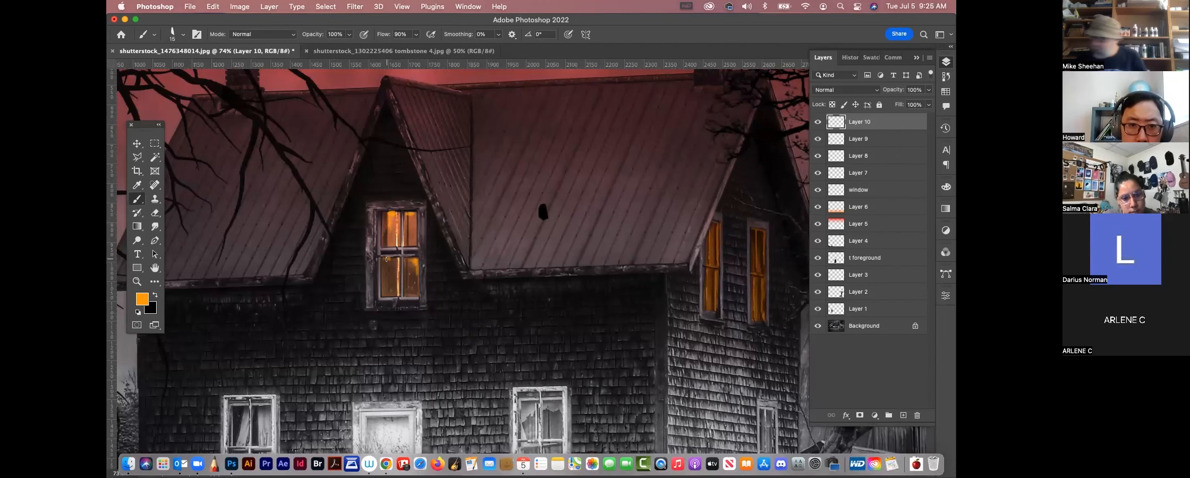
Set the brush's painting mode to Saturation.
key(shift+alt+c)
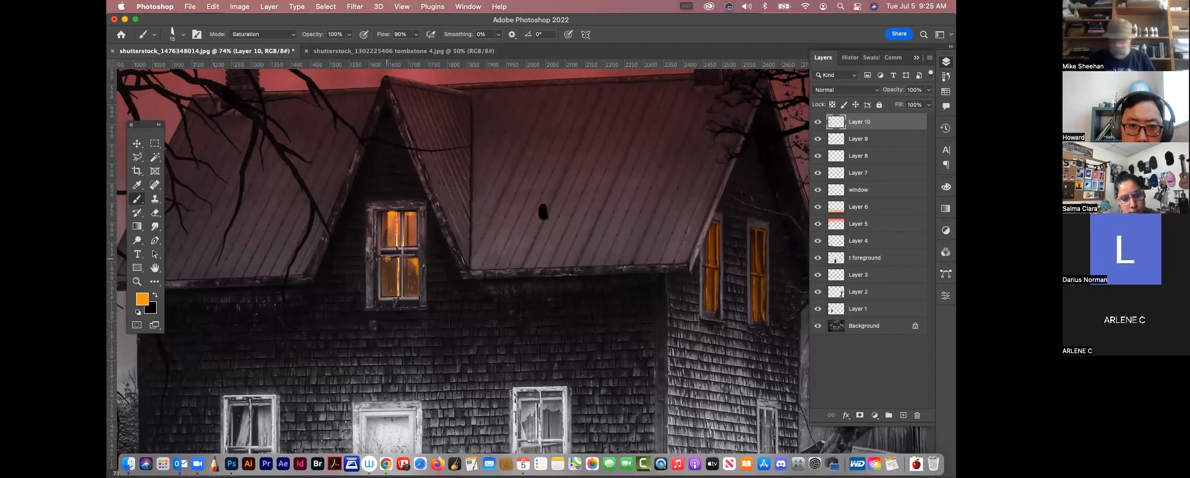
key(super+minus)
key(super+minus)
key(super+minus)
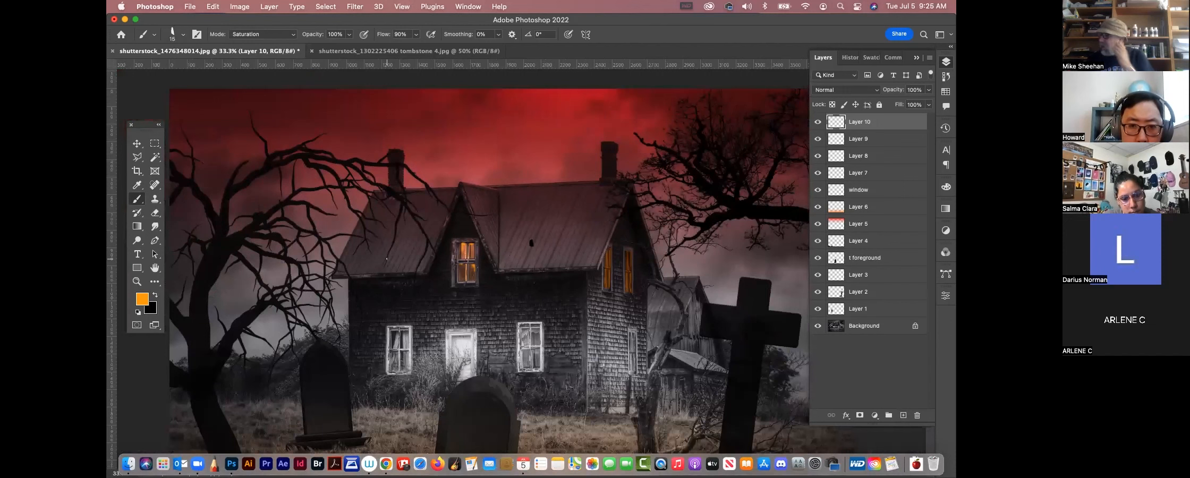